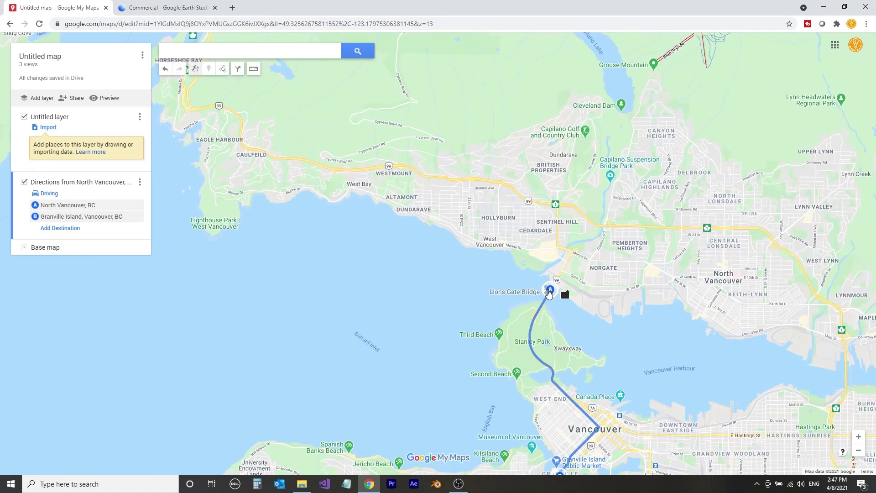
Examine the driving route from Lions Gate Bridge through Stanley Park and downtown Vancouver towards Granville Island.
scroll(562, 299, up, 4)
scroll(517, 278, up, 2)
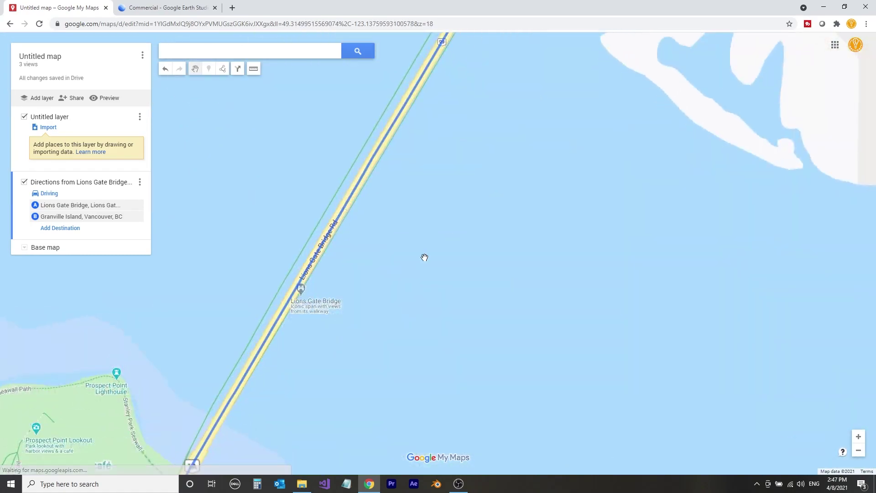
scroll(419, 265, down, 1)
drag(348, 395, 441, 170)
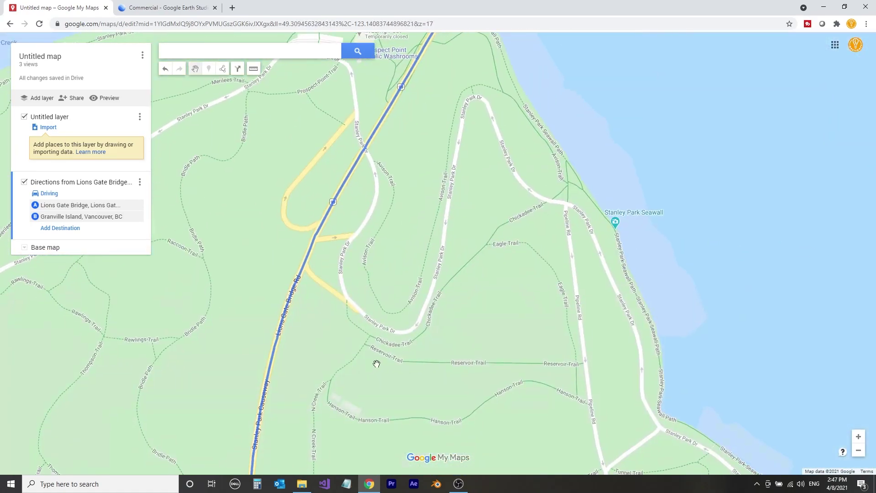
drag(376, 367, 429, 182)
scroll(388, 393, down, 2)
drag(388, 396, 409, 139)
drag(479, 438, 350, 218)
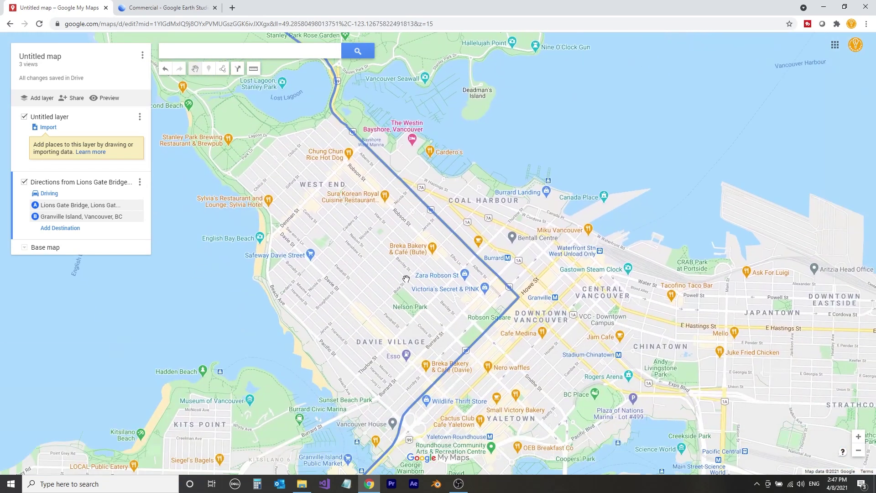
drag(407, 277, 368, 269)
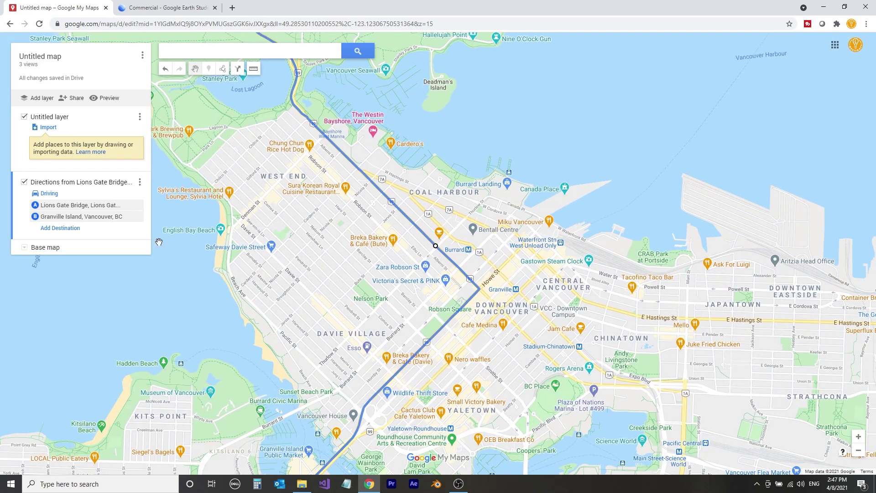
Add Canada Place as a destination and place it between Lions Gate Bridge and Granville Island.
click(65, 228)
text(canada place)
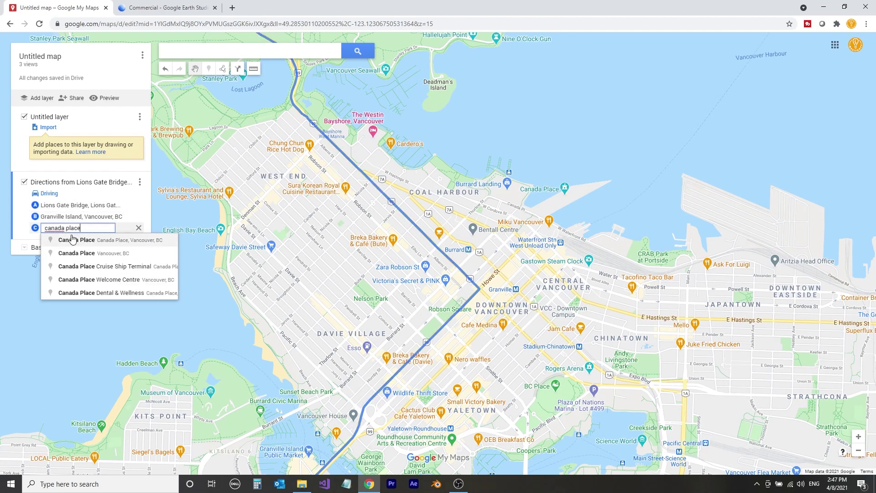
click(73, 240)
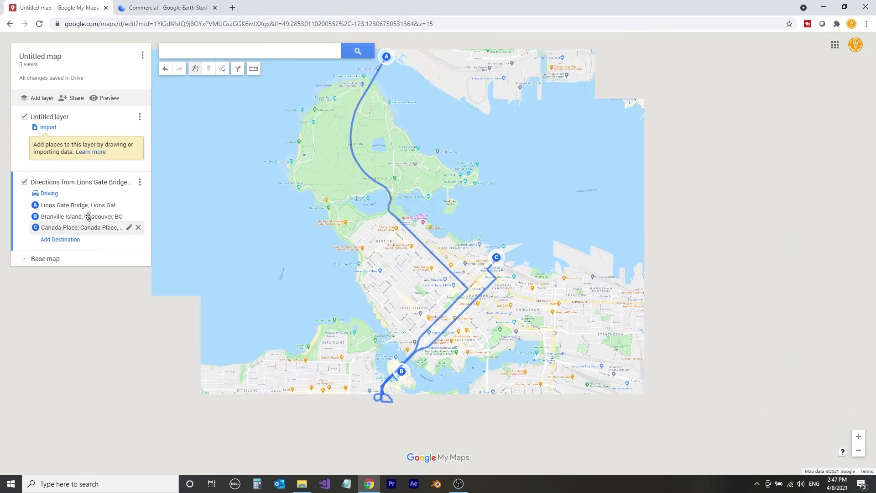
drag(89, 216, 89, 228)
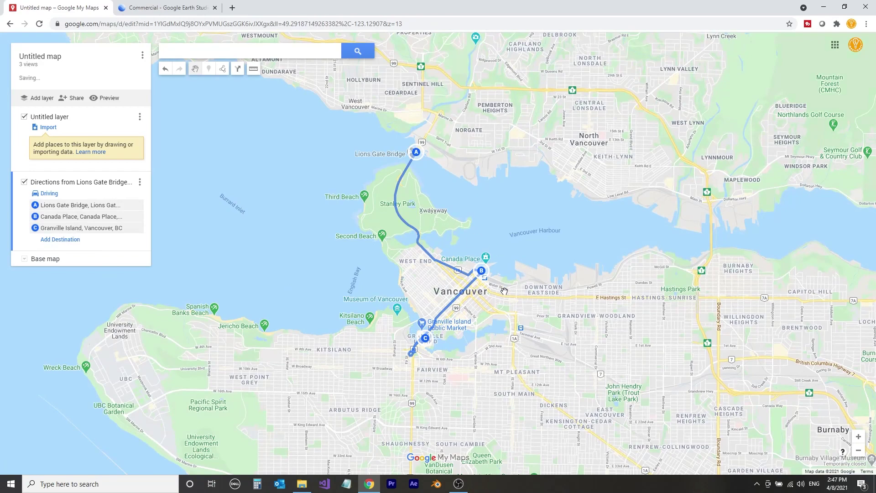
Reroute the leg from Canada Place to Granville Island past Rogers Arena and onto the Granville bridge approach near Wildlife Thrift Store.
scroll(504, 291, up, 1)
scroll(396, 352, up, 1)
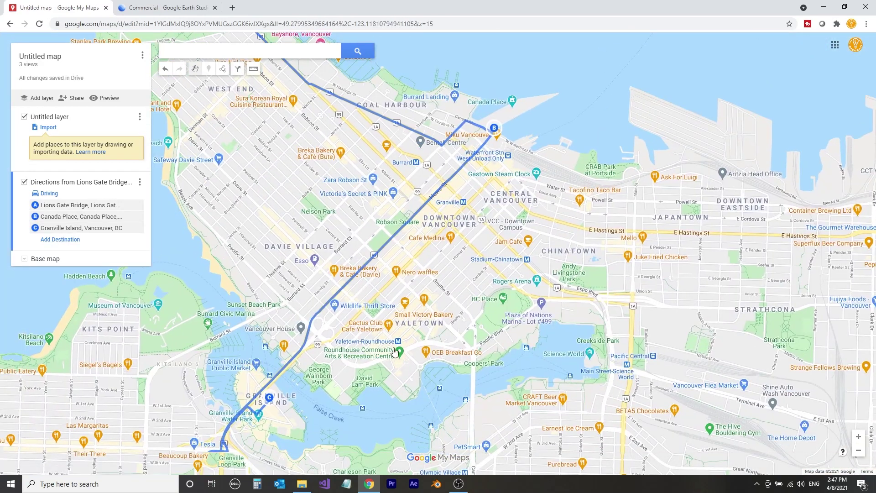
drag(395, 352, 370, 280)
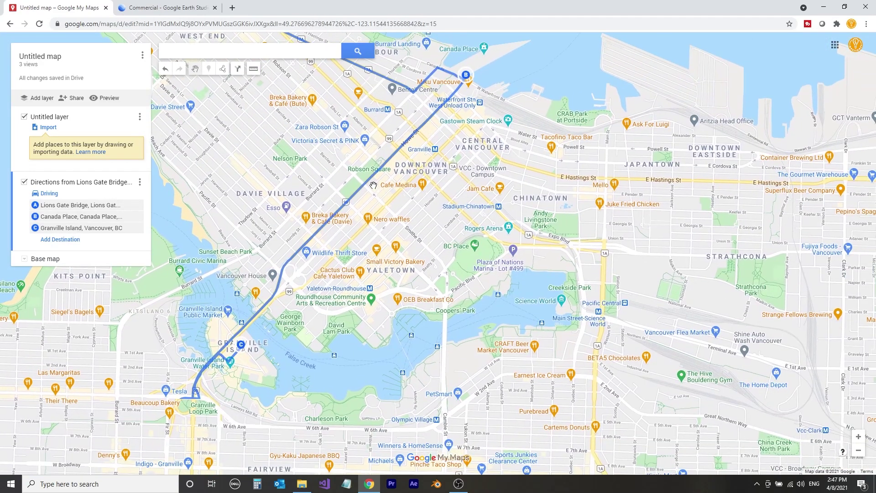
mouse_move(501, 227)
mouse_down()
mouse_move(507, 253)
mouse_move(508, 223)
mouse_up()
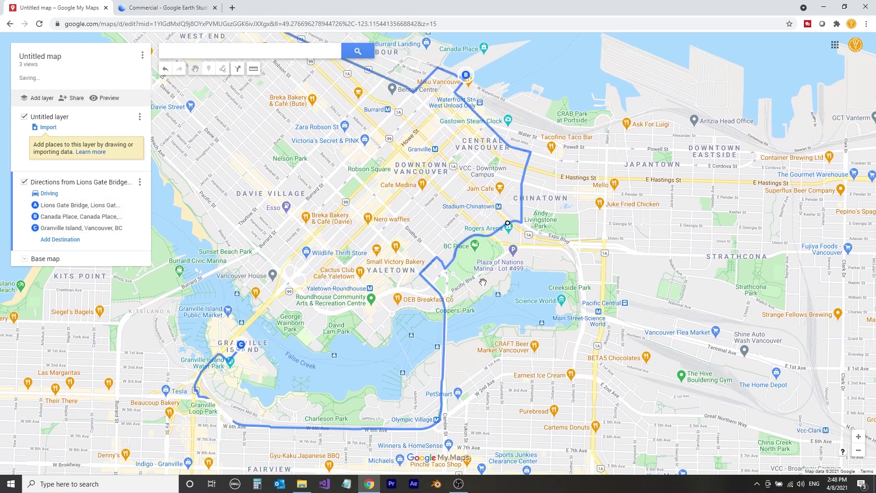
drag(446, 327, 309, 269)
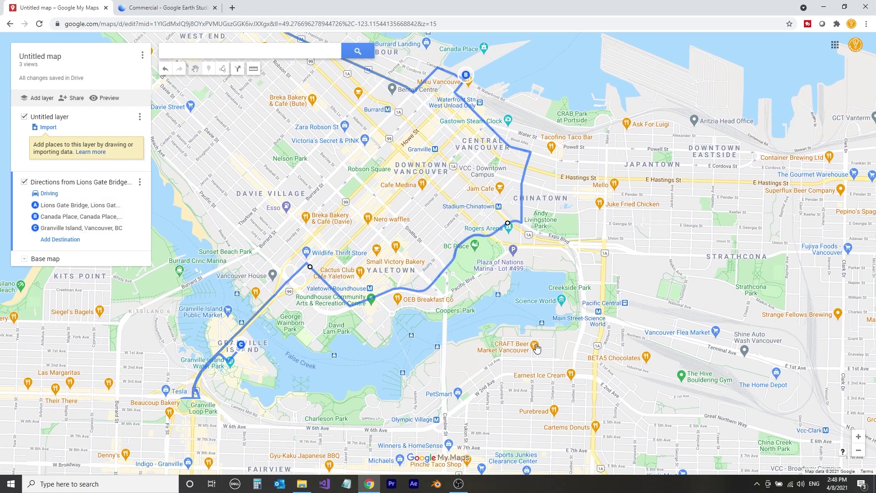
Export only the Lions Gate Bridge directions layer, as KML instead of KMZ, and start its download.
drag(390, 193, 426, 262)
scroll(441, 300, down, 2)
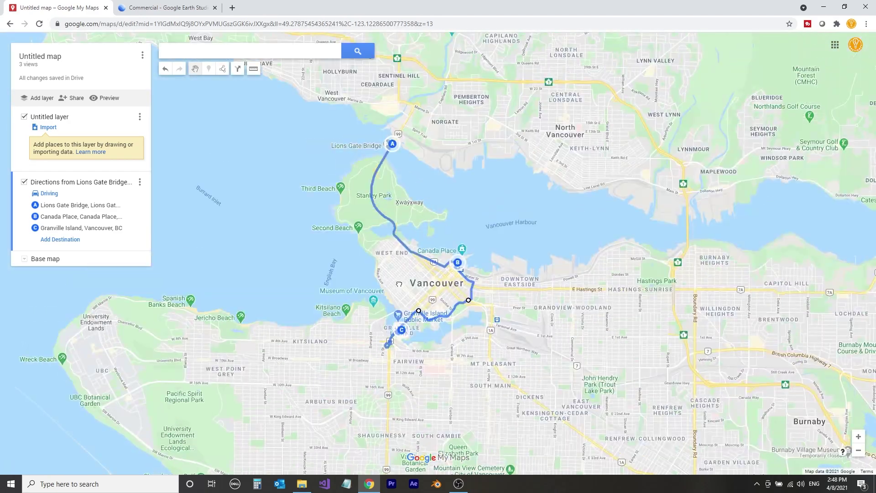
scroll(413, 267, up, 2)
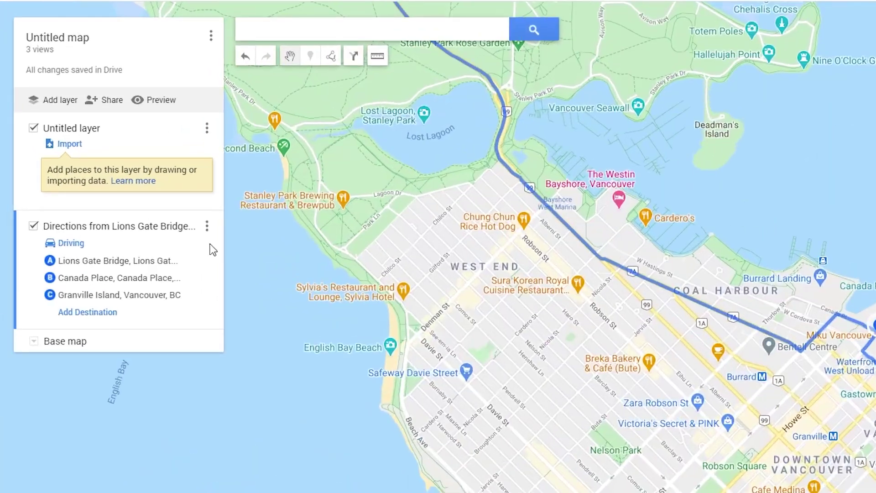
click(211, 36)
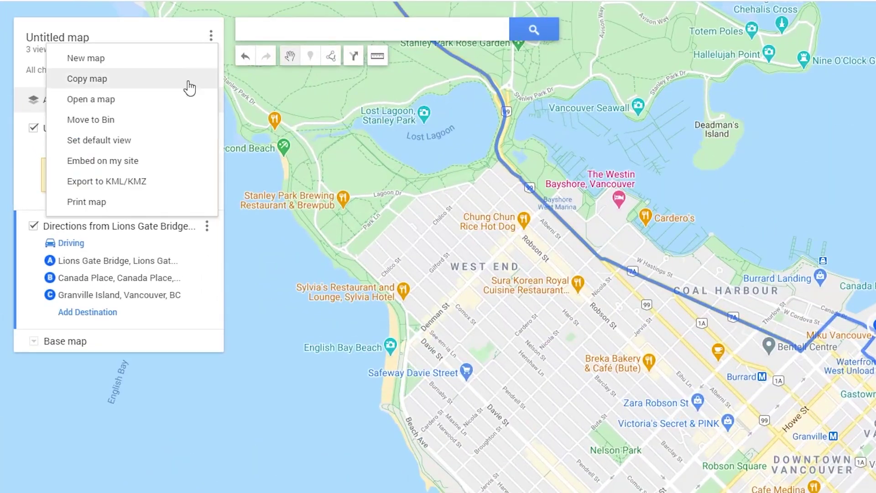
click(164, 185)
click(577, 315)
click(565, 358)
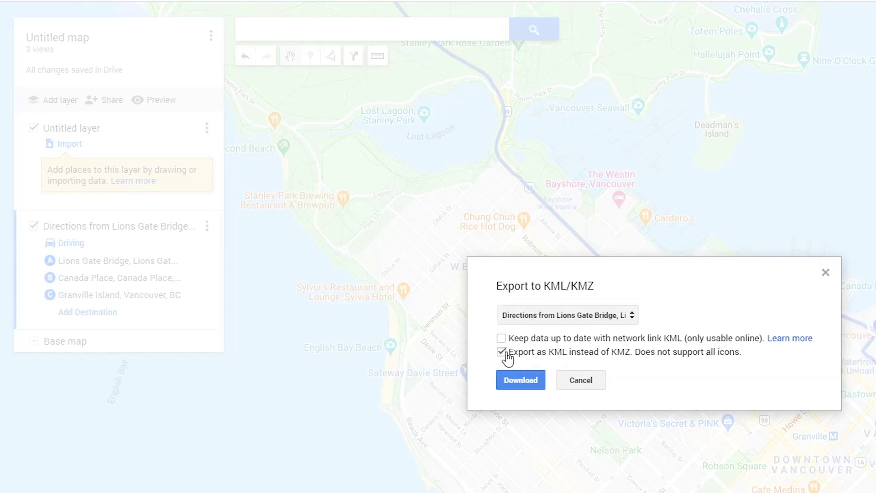
click(521, 380)
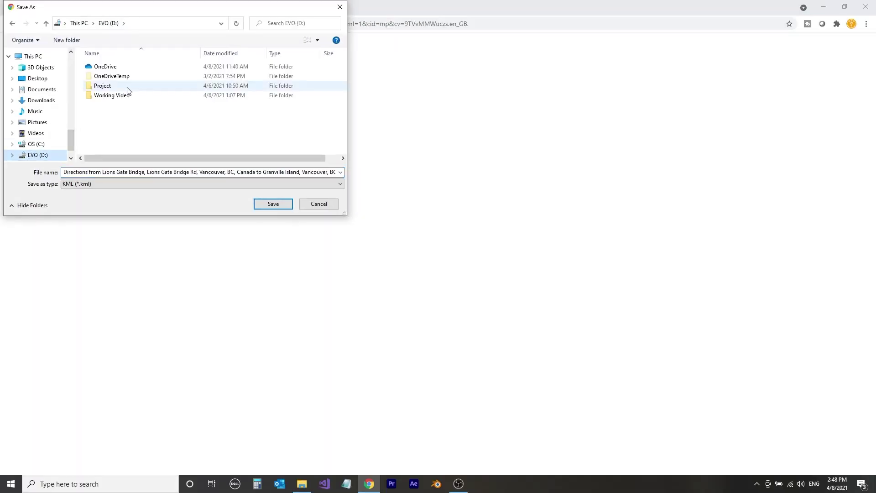
Save the exported route as vcr in KML format in the Project > Earth > Commercial folder.
text(ercial)
key(Return)
key(Return)
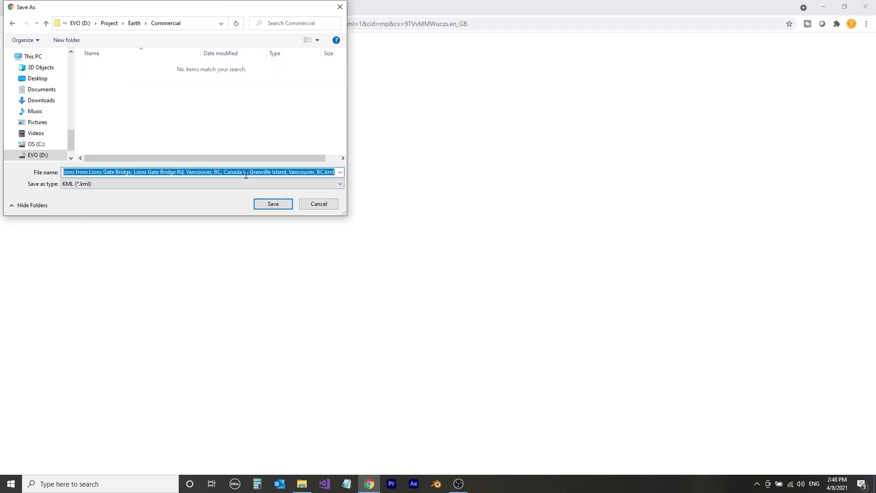
text(vc)
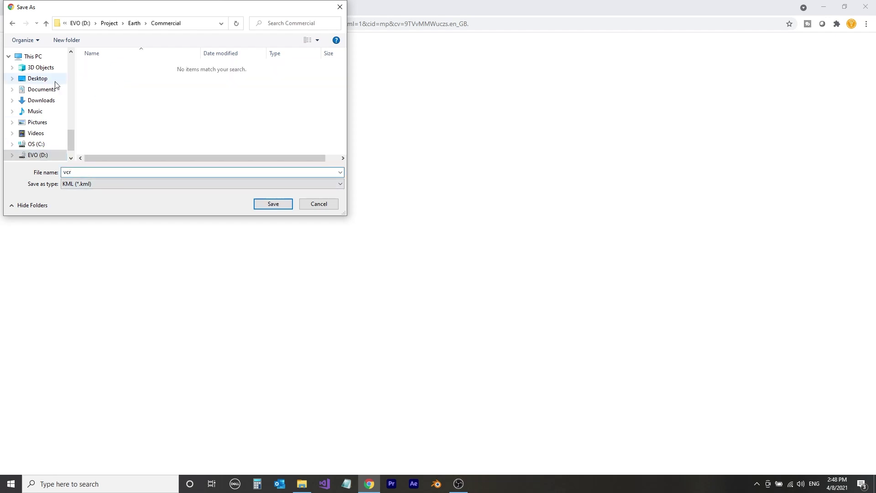
text(r)
click(109, 184)
click(108, 186)
click(273, 203)
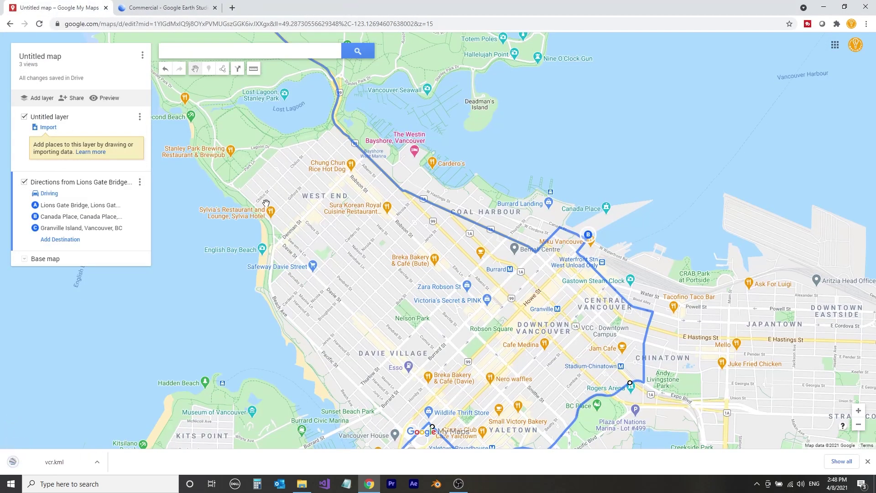
Switch to Google Earth Studio and import vcr.kml from the Commercial folder as an overlay.
click(156, 9)
click(14, 39)
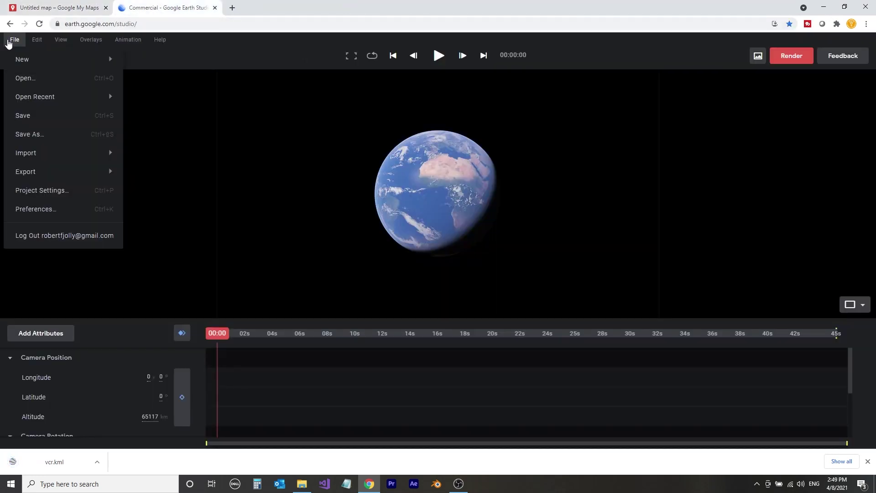
mouse_move(91, 156)
click(162, 170)
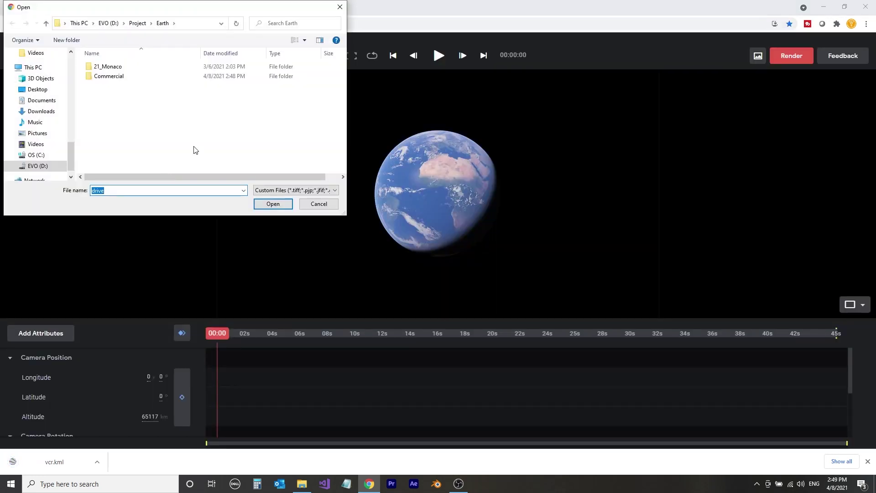
double_click(108, 75)
click(108, 66)
click(277, 204)
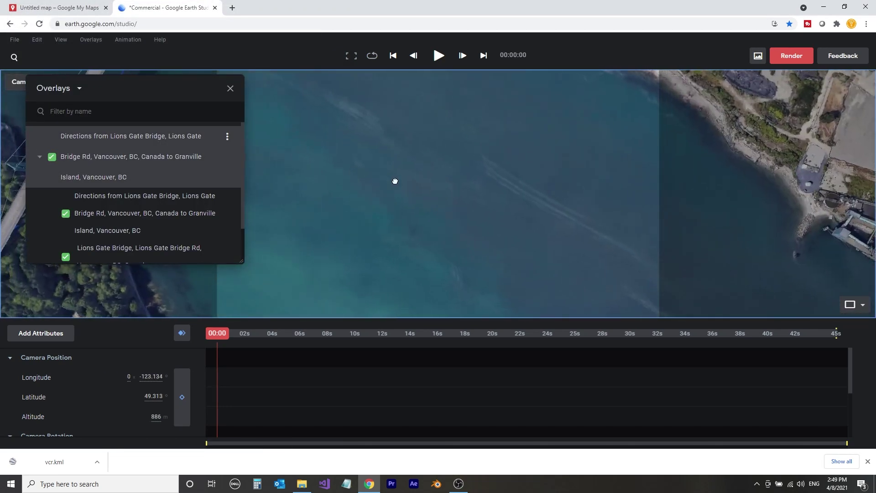
Set the camera target on the Lions Gate Bridge deck, just before the tower on the forested Stanley Park side.
middle_drag(408, 234, 456, 271)
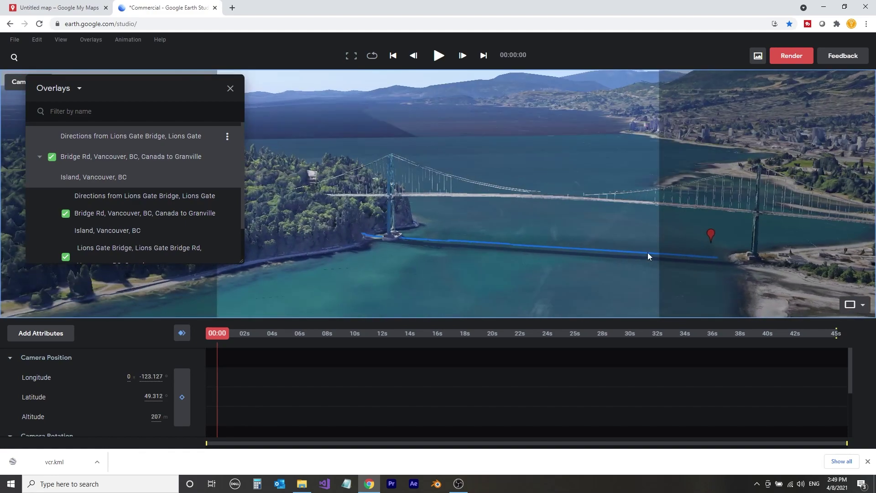
middle_drag(529, 233, 516, 201)
scroll(380, 199, up, 5)
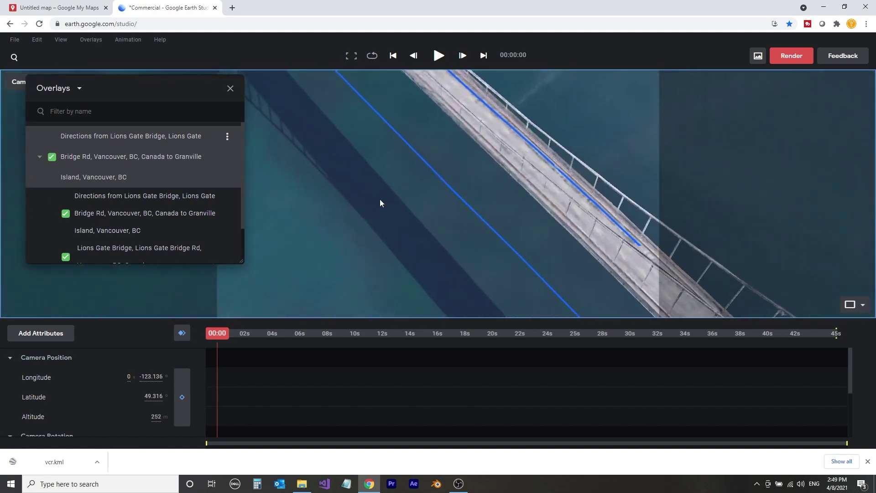
scroll(404, 199, down, 10)
drag(403, 199, 356, 231)
scroll(393, 213, up, 8)
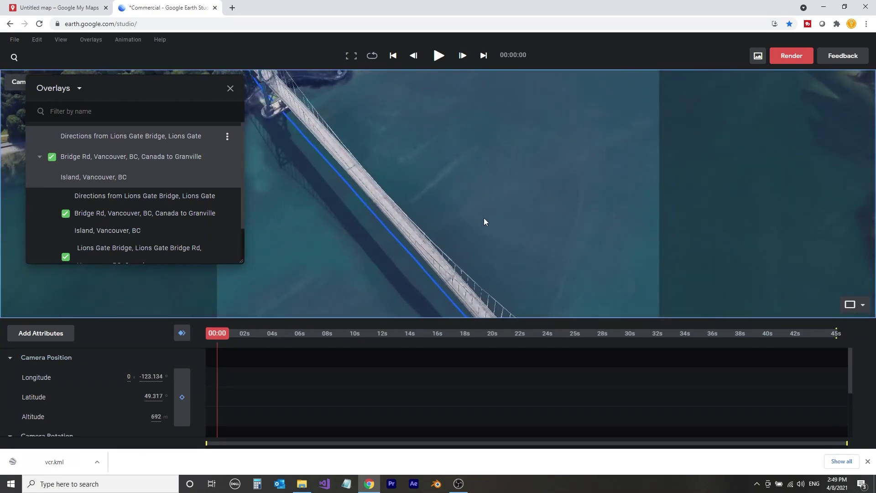
middle_drag(484, 217, 452, 187)
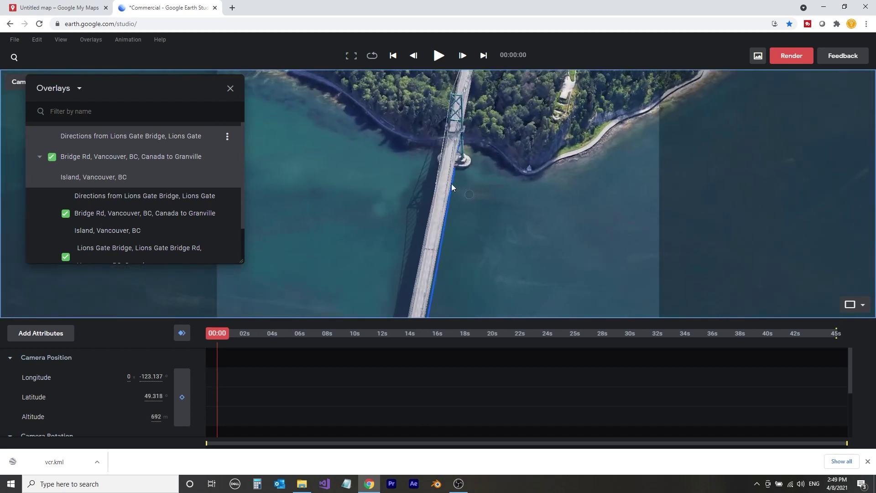
right_click(443, 181)
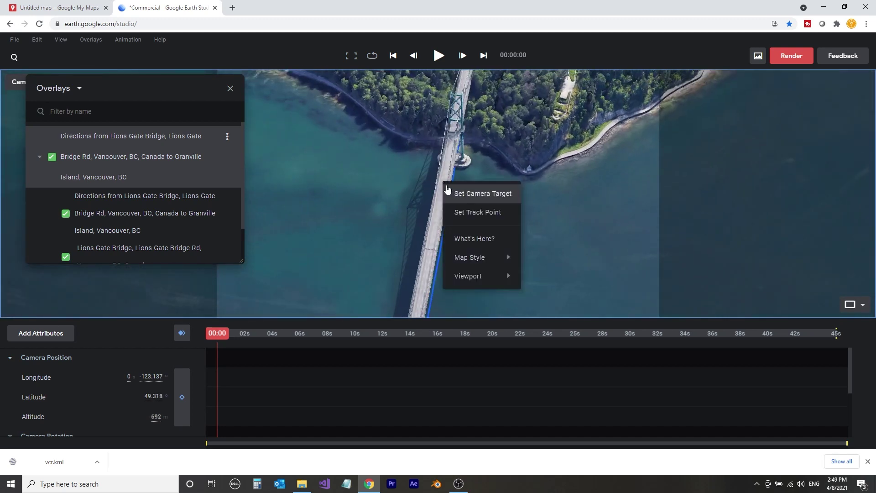
click(454, 192)
Frame the opening shot along the bridge towards Stanley Park, close the overlays list, and keyframe all attributes at 00:00.
middle_drag(443, 270, 433, 206)
drag(433, 232, 446, 233)
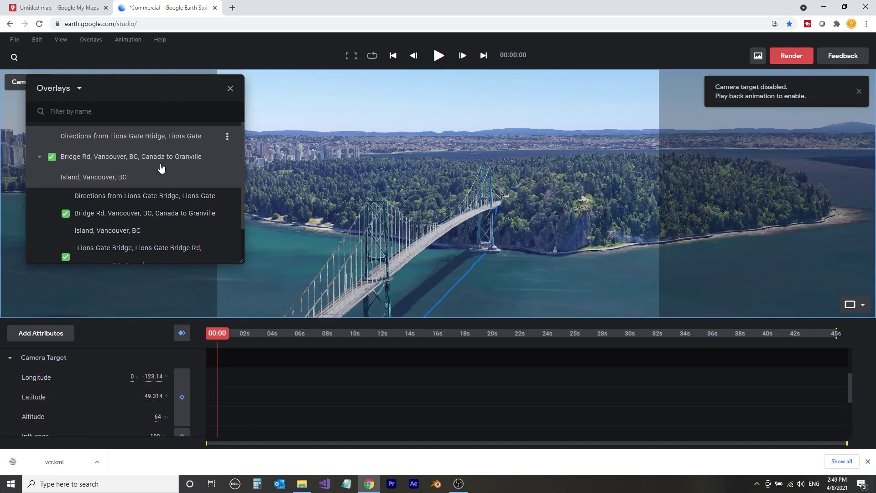
click(230, 89)
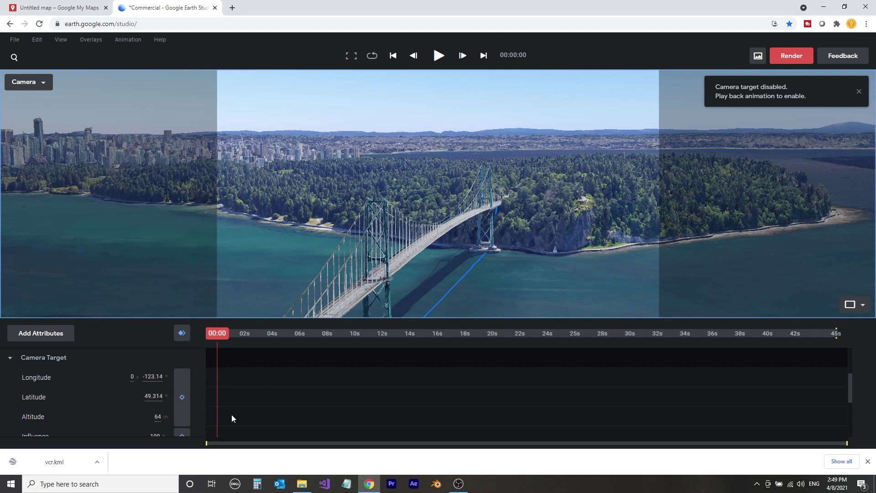
click(182, 336)
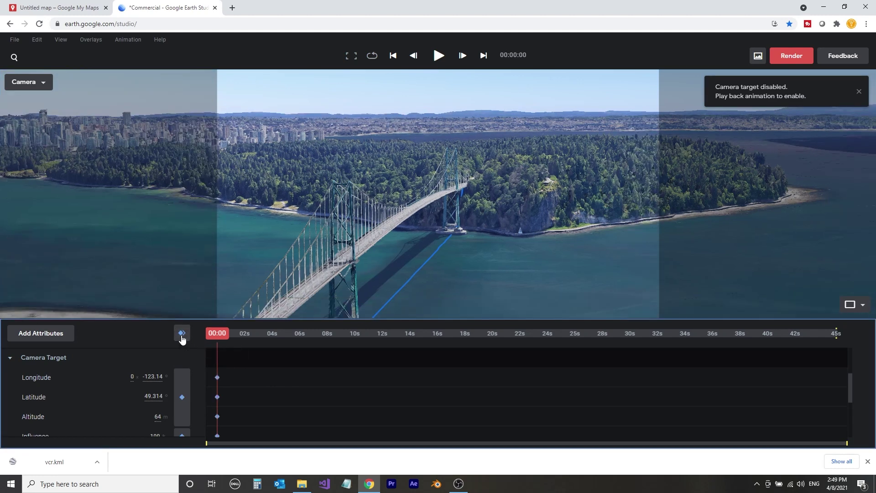
At 00:05:01, move the camera towards the bridge's Stanley Park end and keyframe its position with an altitude of 240 m.
drag(226, 333, 287, 344)
drag(471, 237, 478, 280)
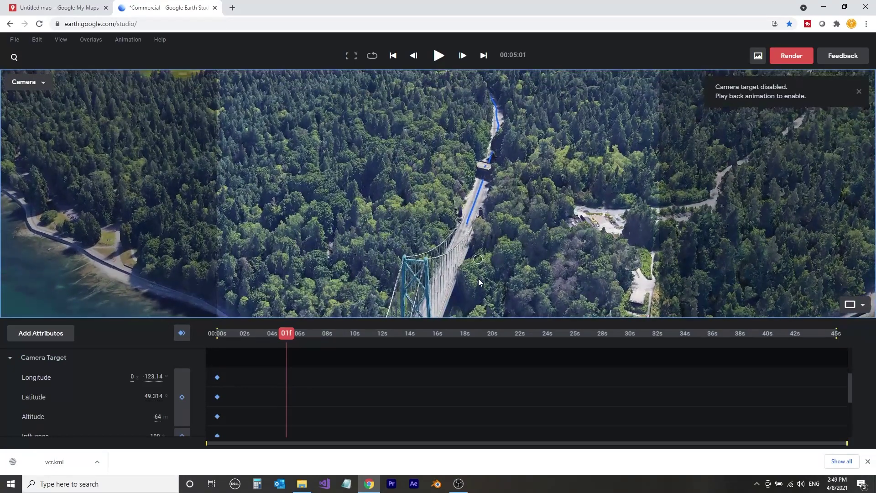
scroll(263, 409, up, 2)
scroll(265, 406, down, 1)
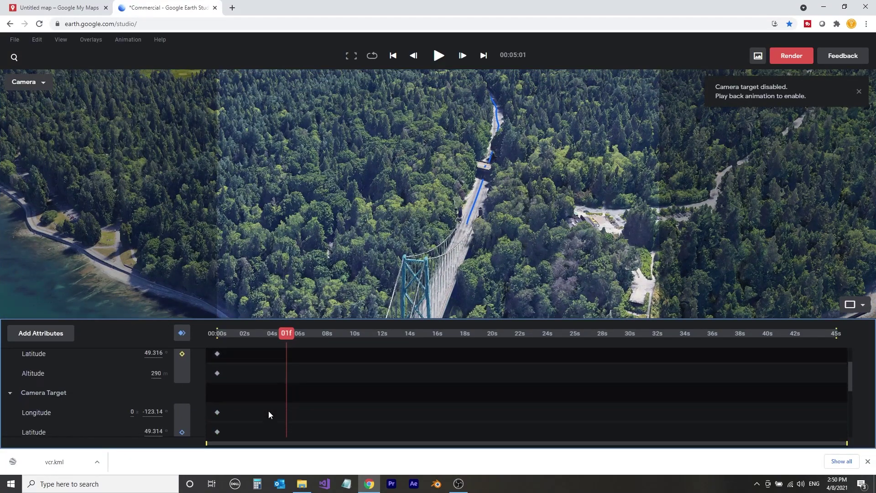
scroll(270, 411, up, 2)
click(182, 397)
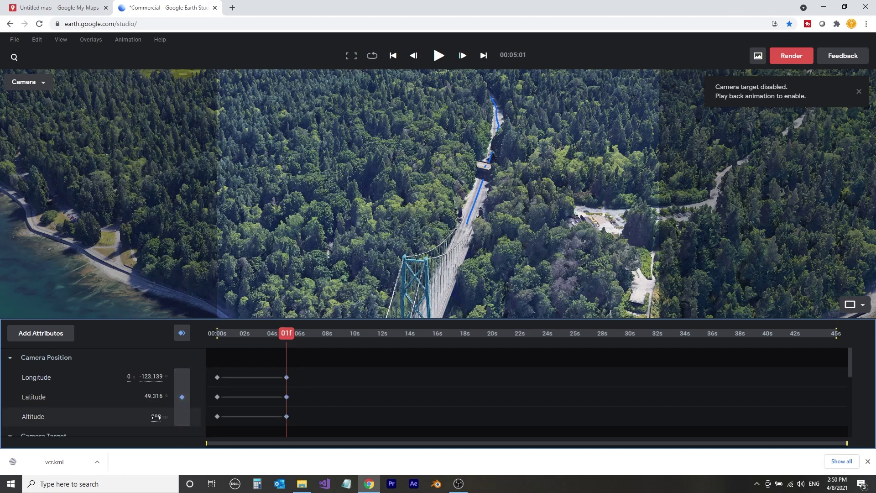
drag(155, 417, 153, 421)
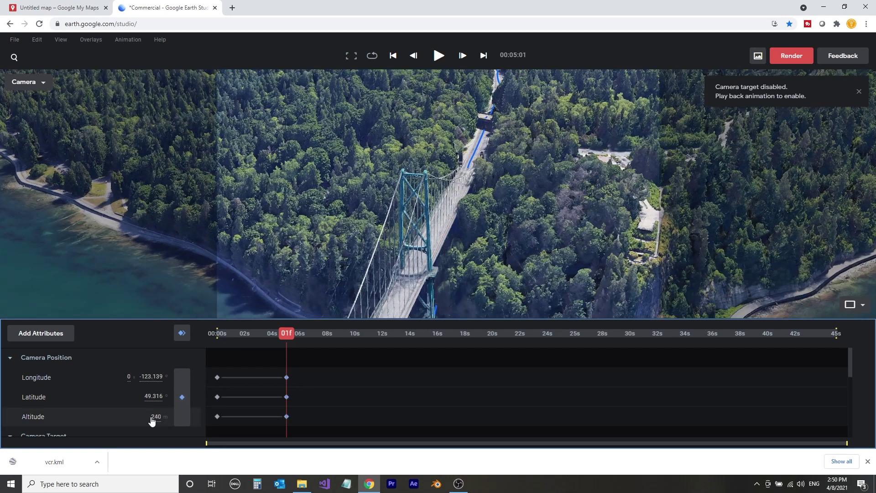
At 00:05:01, set the camera target on the road just past the bridge tower at the Stanley Park end.
right_click(472, 160)
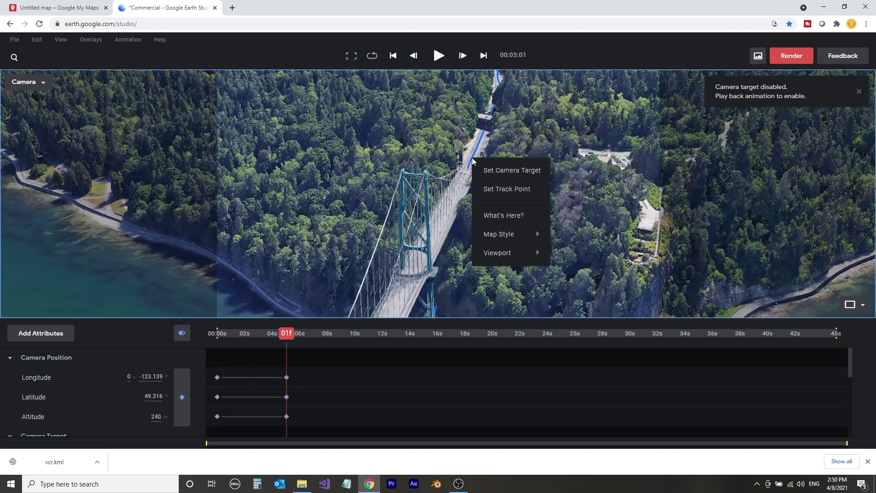
click(494, 171)
drag(286, 338, 293, 357)
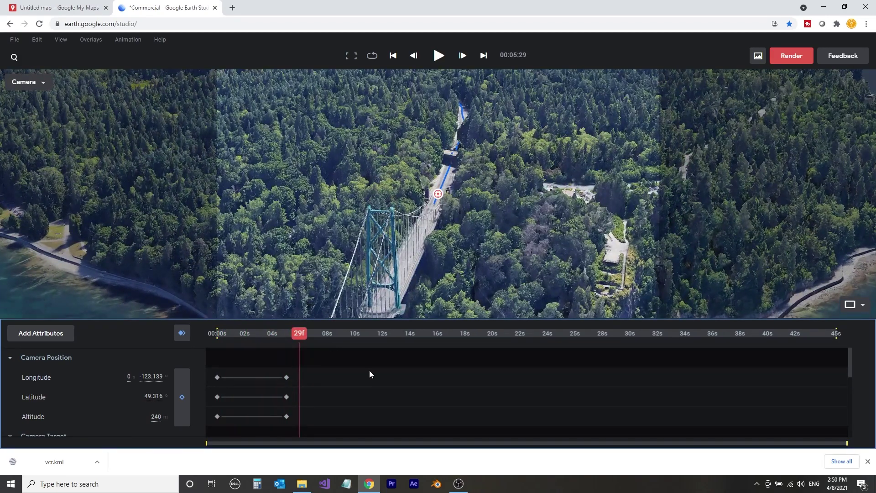
key(j)
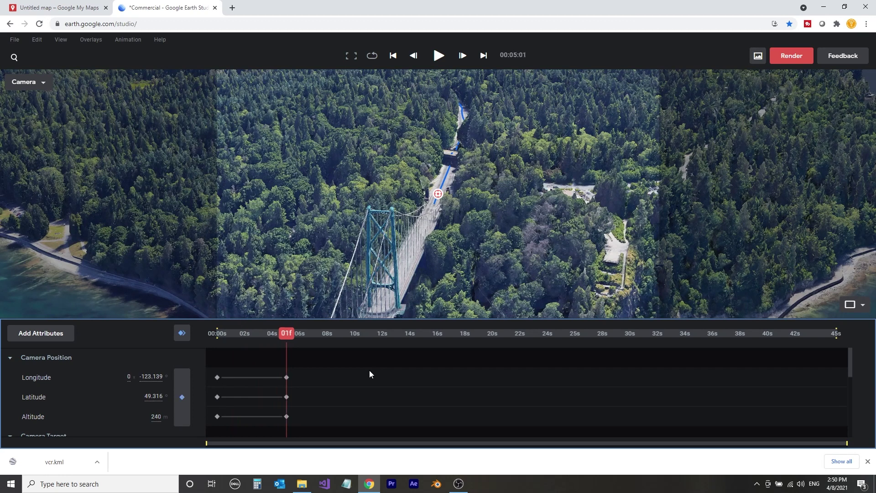
At 00:05:02, move the camera over the forest road in Stanley Park and keyframe its position with an altitude of about 513 m.
key(Right)
drag(847, 443, 711, 440)
key(Left)
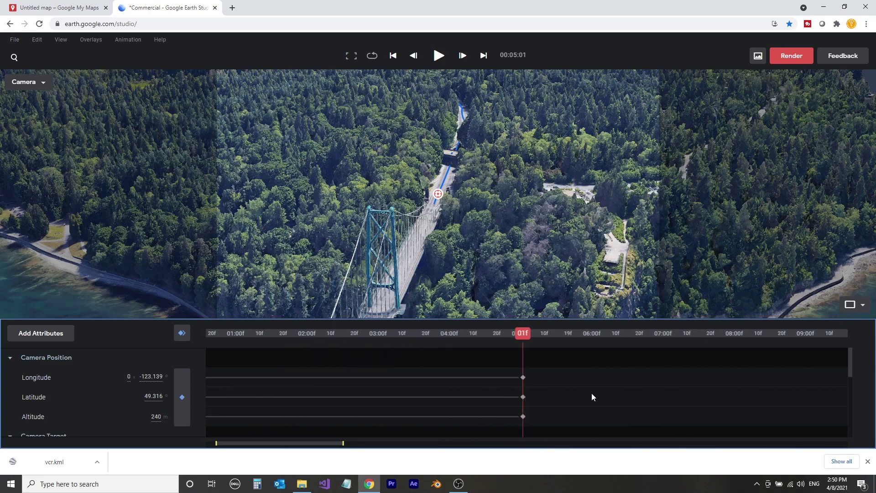
key(Right)
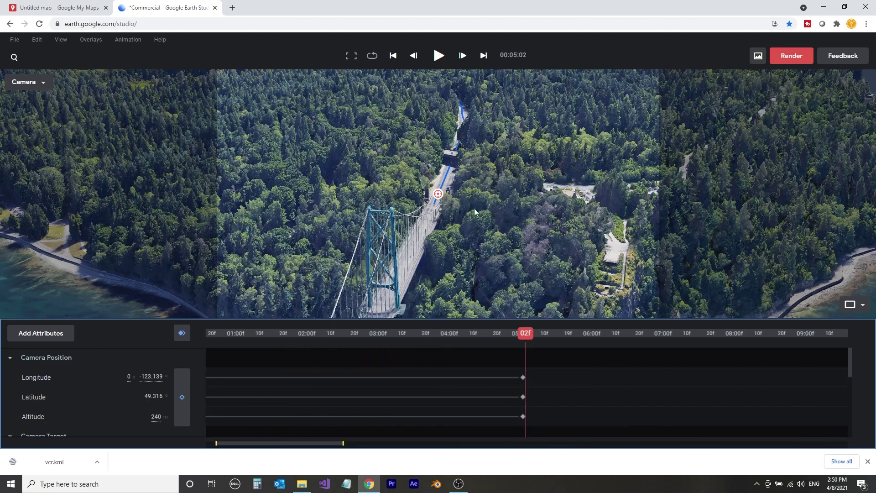
middle_drag(475, 215, 439, 256)
drag(557, 160, 510, 203)
middle_drag(509, 202, 389, 155)
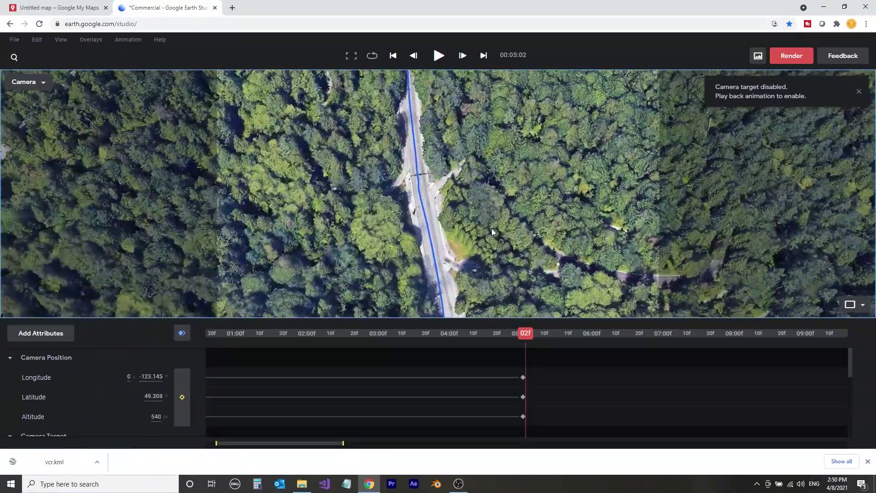
drag(491, 228, 463, 216)
scroll(463, 216, down, 5)
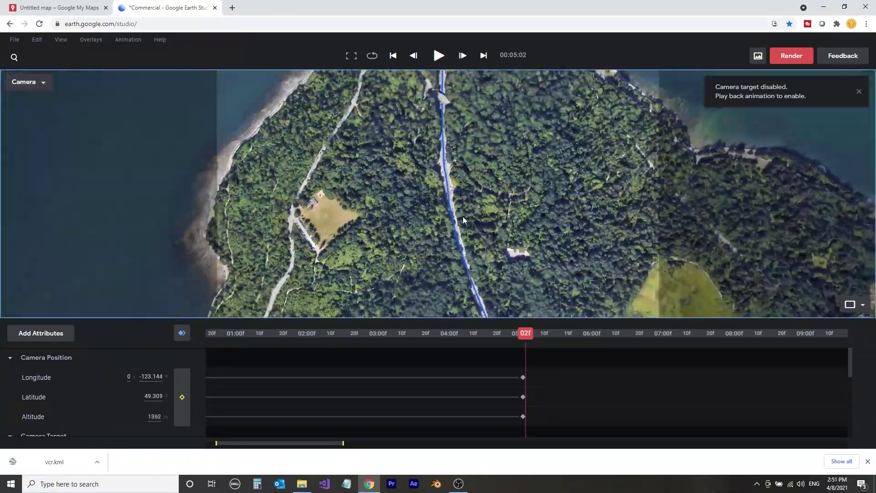
scroll(461, 217, up, 4)
scroll(458, 220, up, 4)
scroll(457, 220, down, 5)
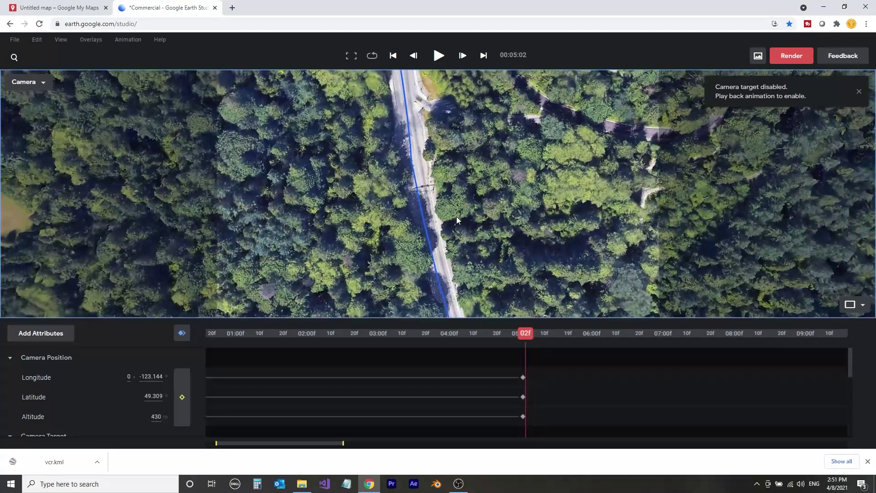
scroll(457, 220, up, 3)
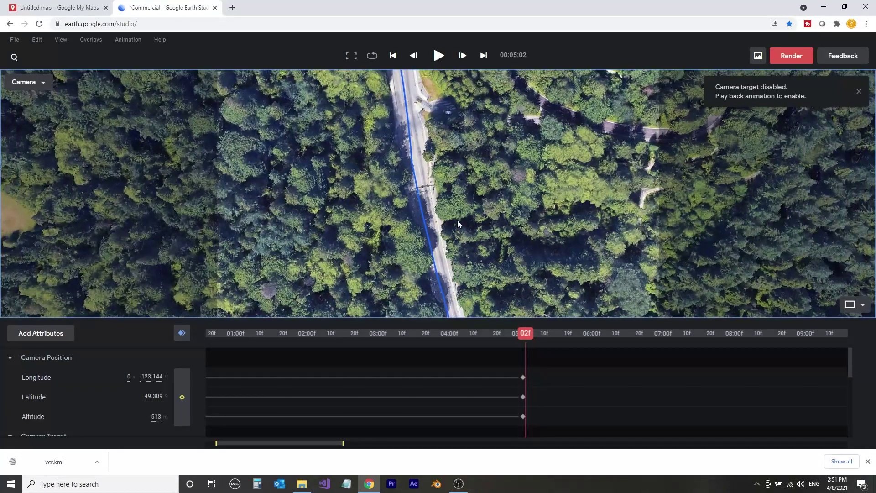
click(183, 398)
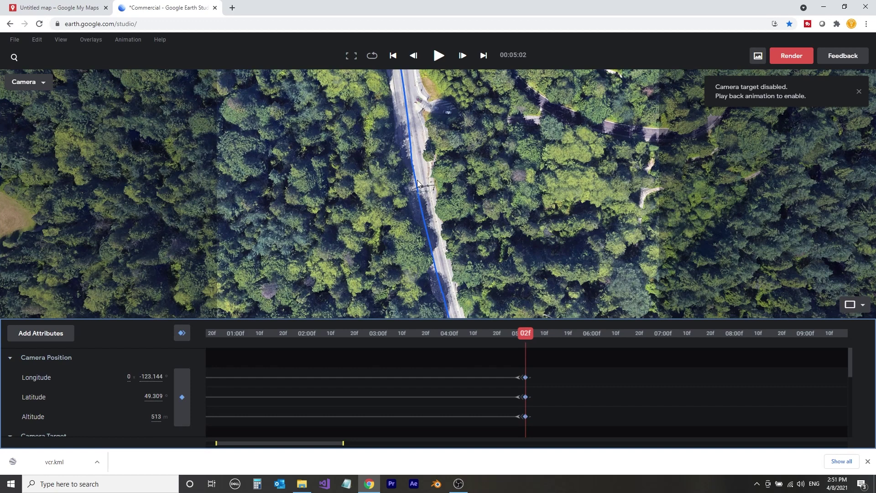
Set the camera target on the forest road, turn the view to look along the route, and keyframe all attributes at 00:05:02.
right_click(421, 194)
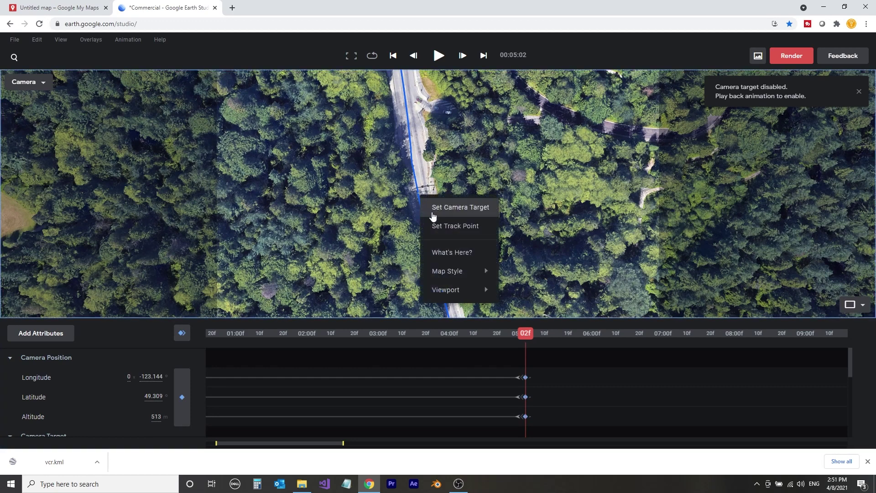
click(460, 207)
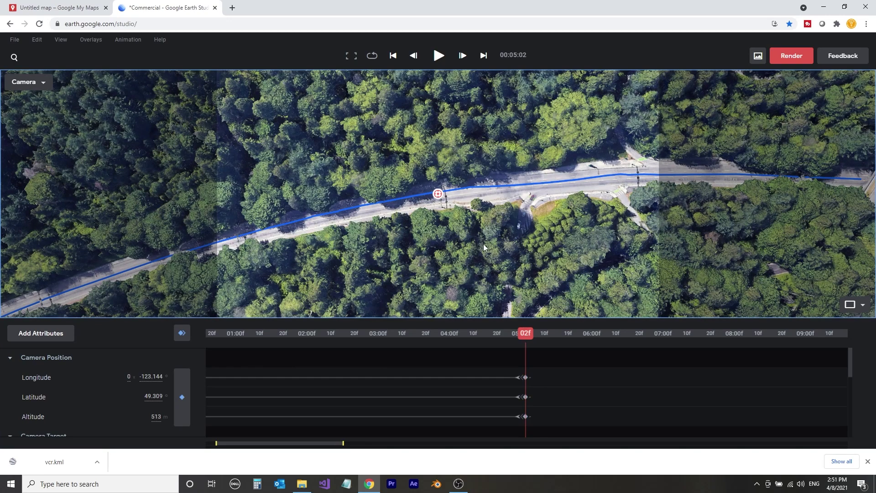
middle_drag(485, 247, 343, 272)
middle_drag(467, 269, 403, 245)
drag(403, 245, 360, 239)
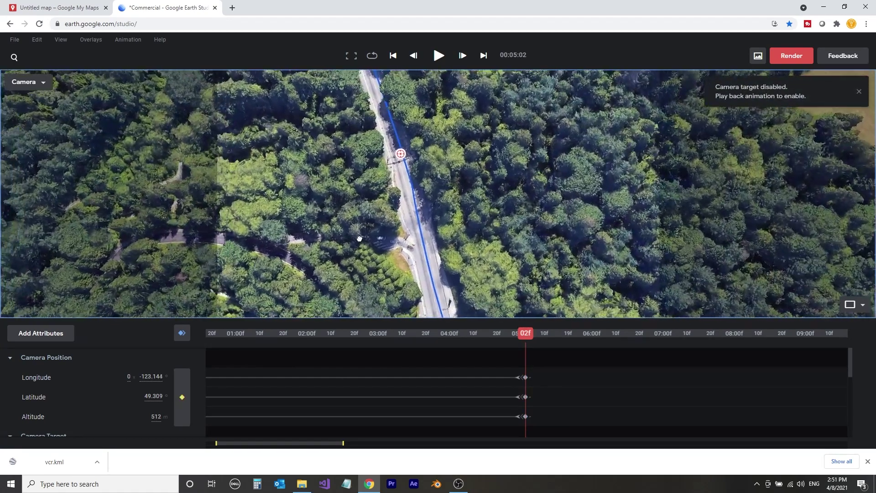
click(183, 336)
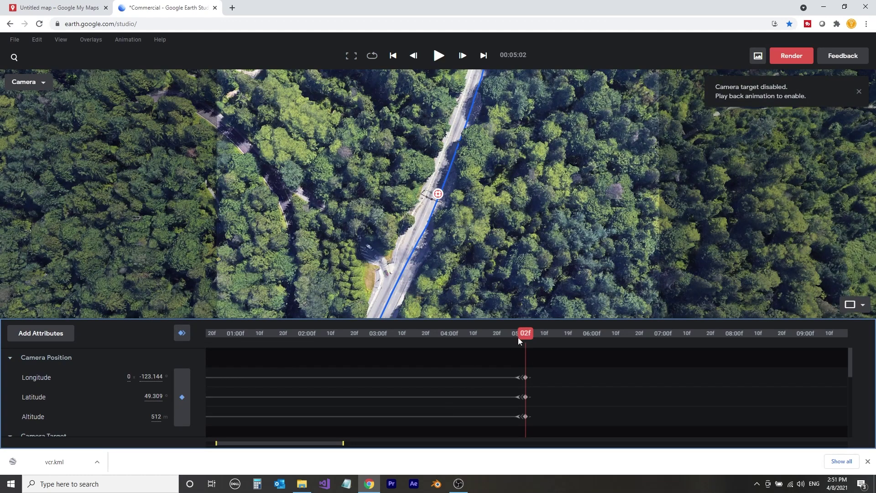
At 00:08:05, shift the camera along the forest road, keyframe its position, and set the camera target on the road there.
drag(345, 442, 429, 432)
click(308, 337)
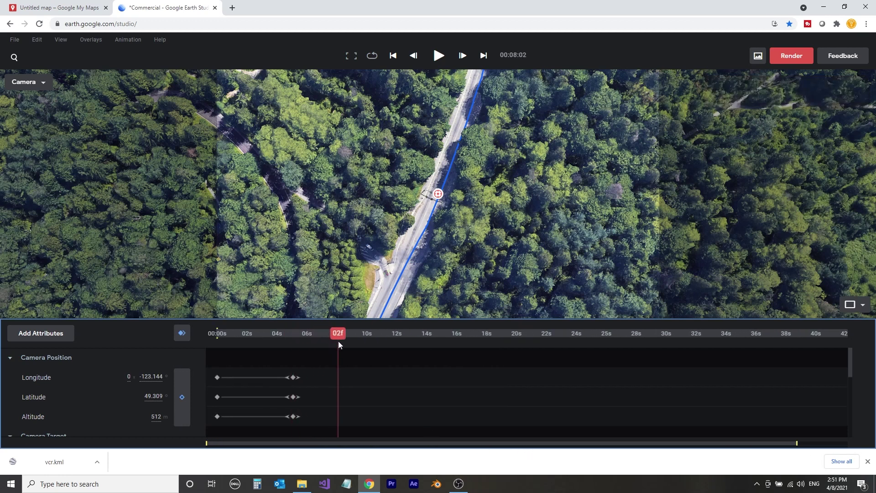
drag(346, 343, 339, 343)
drag(383, 258, 448, 171)
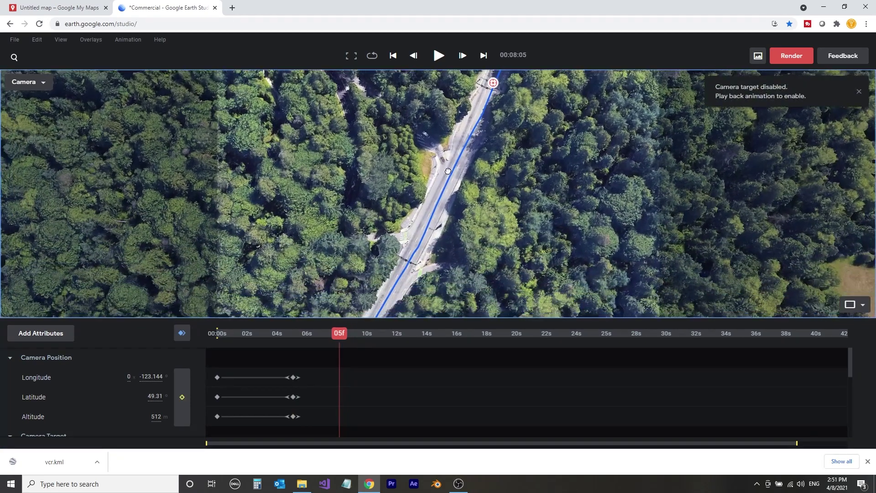
click(183, 398)
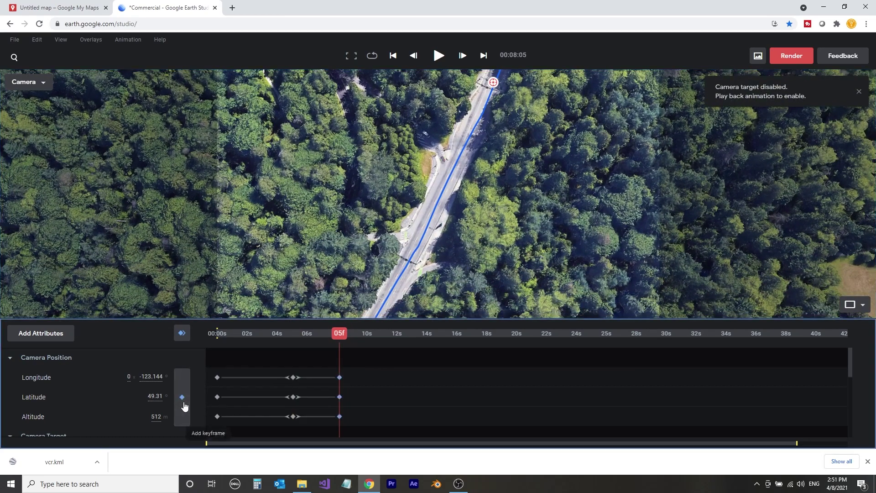
right_click(424, 229)
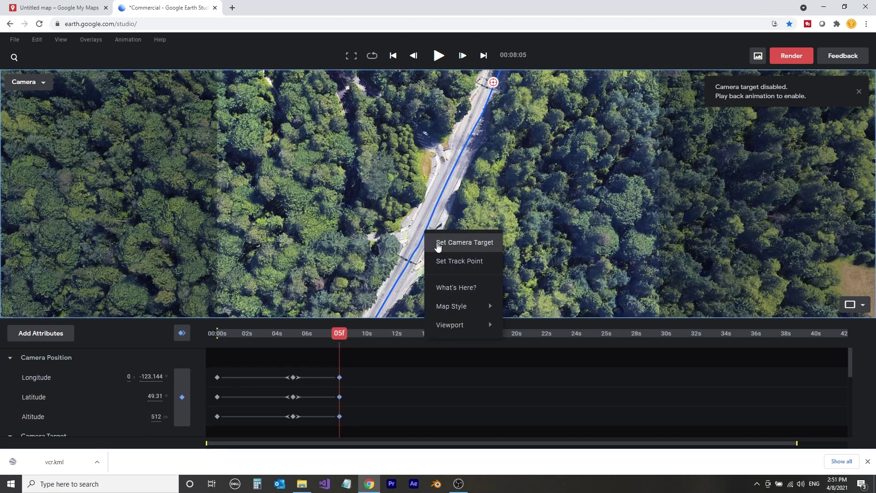
click(436, 242)
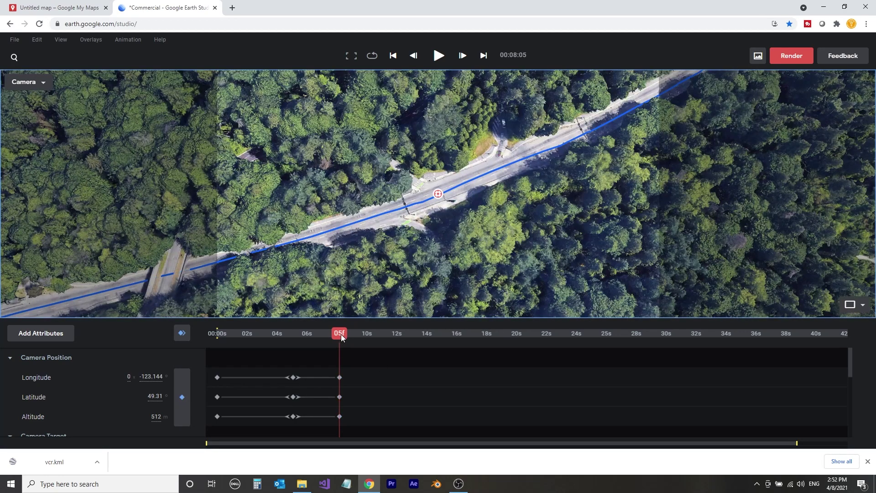
mouse_move(341, 334)
mouse_down()
mouse_move(310, 339)
mouse_move(344, 344)
mouse_up()
scroll(399, 279, down, 5)
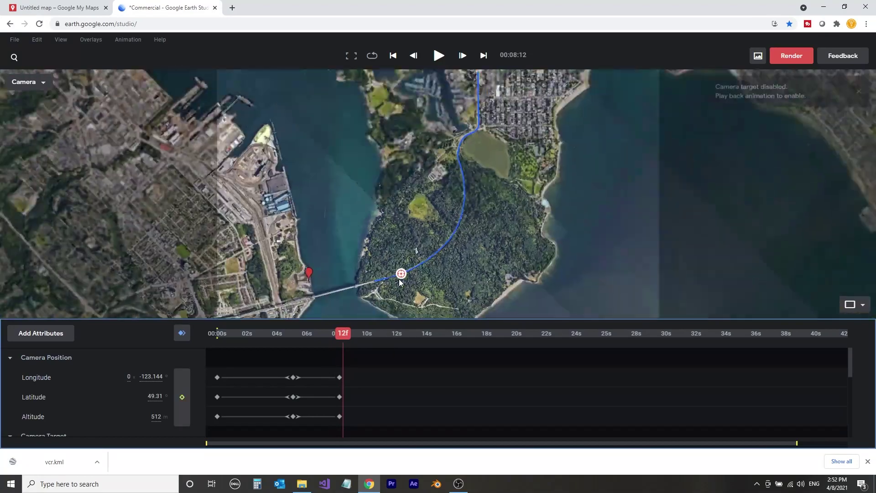
key(ctrl+z)
drag(341, 338, 333, 338)
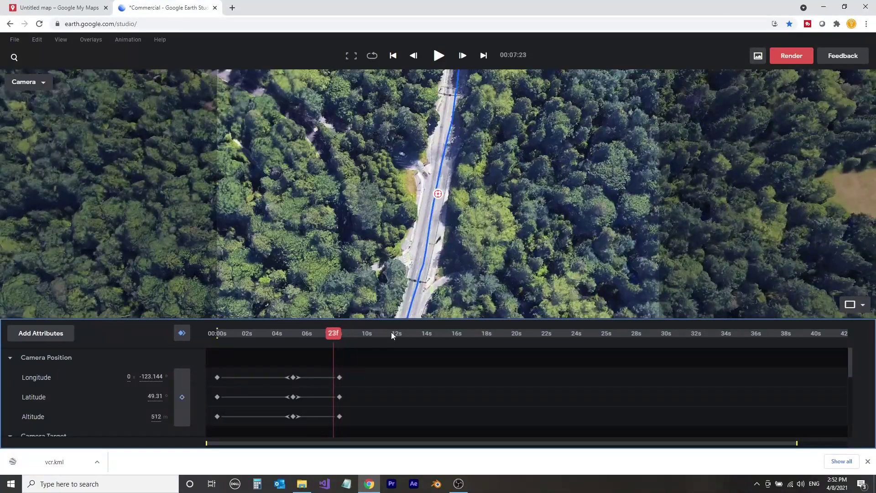
Select all attributes' keyframes at 00:05:02 and set their interpolation to Linear.
scroll(287, 387, down, 1)
scroll(396, 407, up, 1)
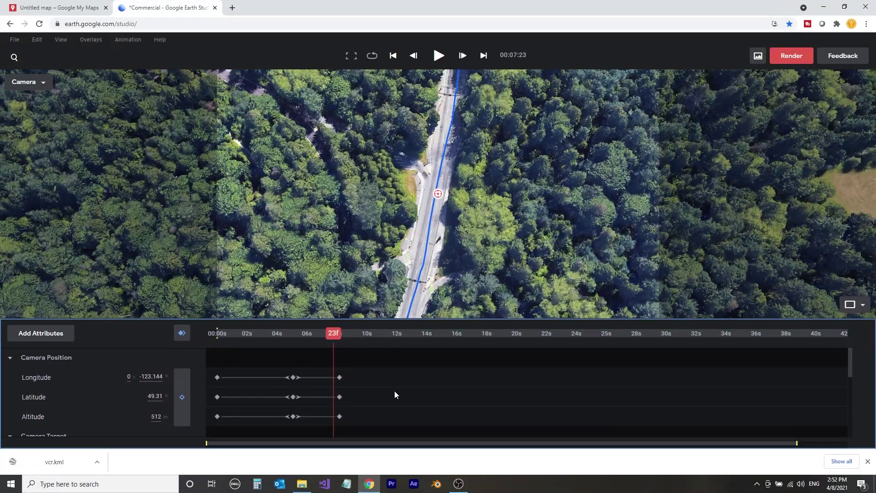
drag(399, 355, 256, 433)
right_click(296, 389)
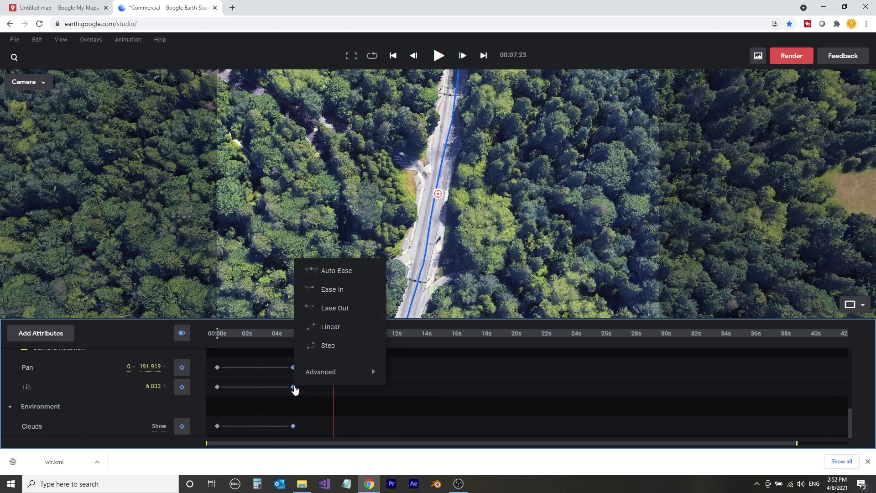
click(354, 328)
scroll(341, 372, up, 5)
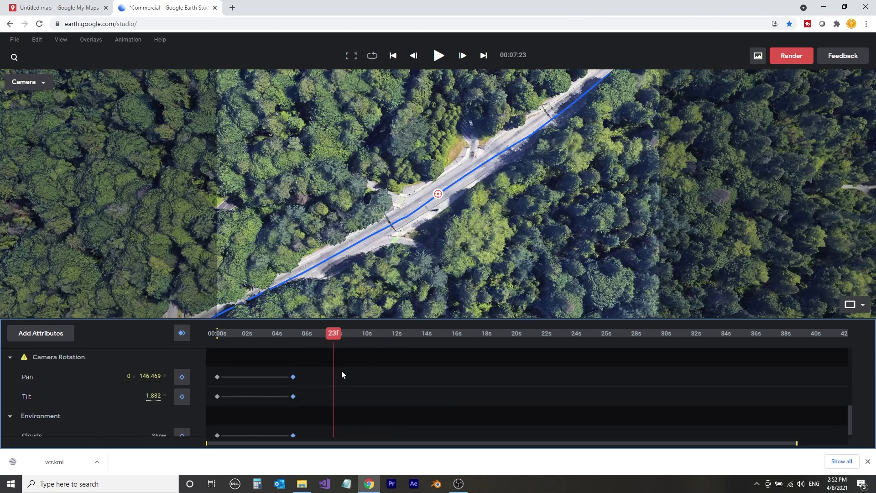
At the 00:08:05 keyframe, reset the camera target slightly further up the road to correct the view's rotation.
click(339, 374)
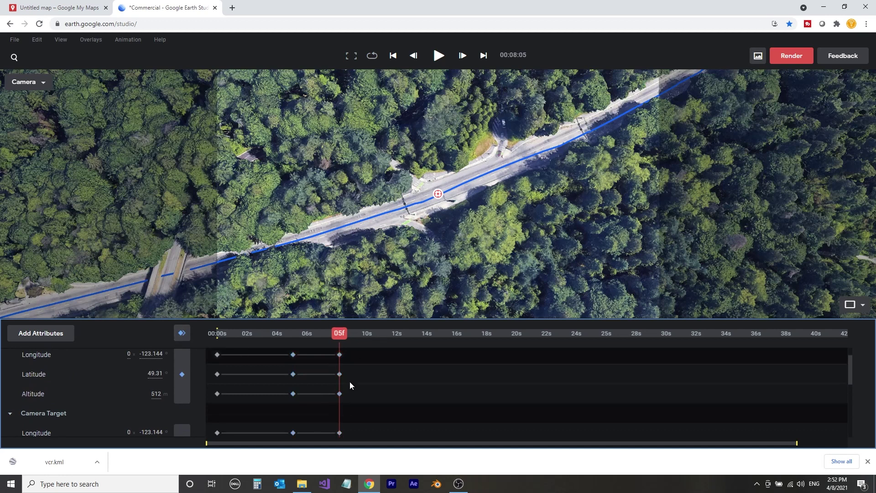
right_click(455, 185)
click(465, 197)
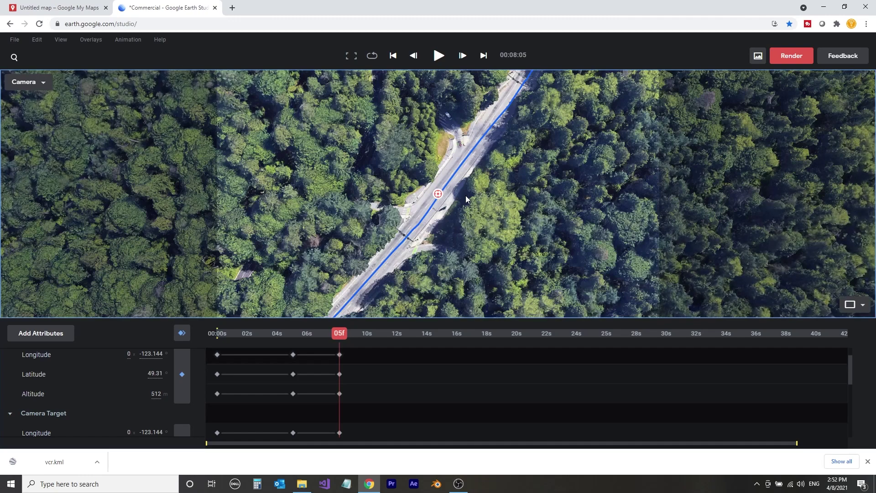
drag(332, 333, 341, 368)
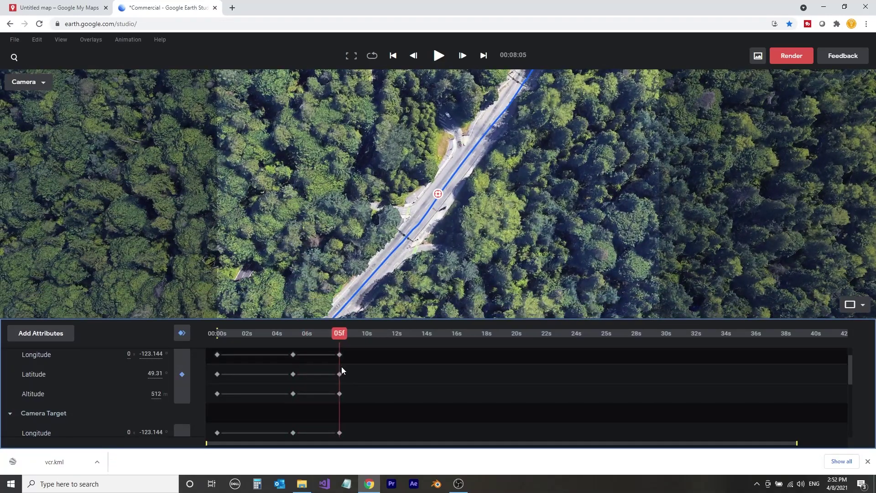
At 00:08:06, move the camera along the route out of the forest to the highway curve between the lagoon and the marina.
key(Right)
scroll(492, 240, down, 5)
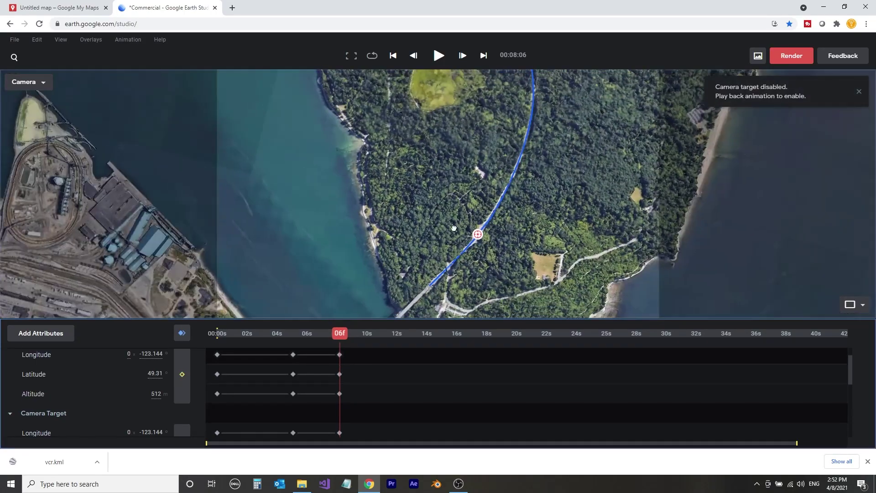
drag(454, 229, 505, 268)
drag(639, 98, 493, 171)
middle_drag(504, 188, 443, 240)
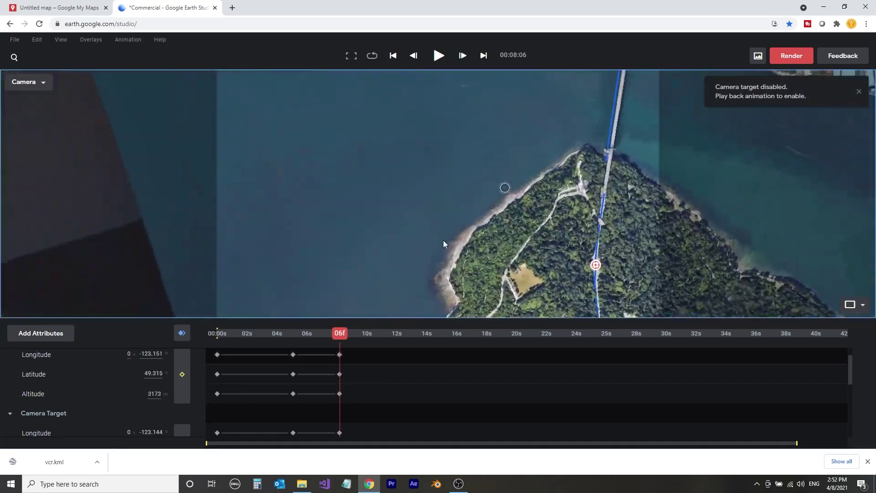
drag(538, 276, 360, 105)
drag(509, 271, 472, 108)
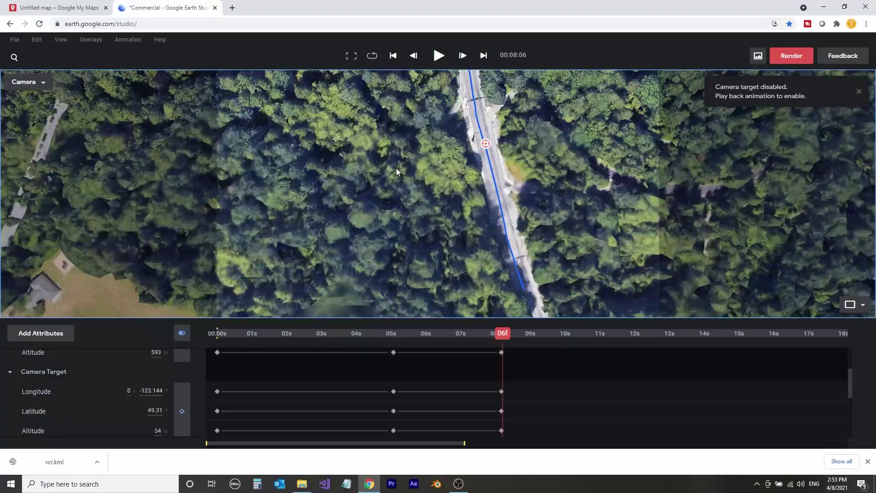
drag(457, 274, 374, 179)
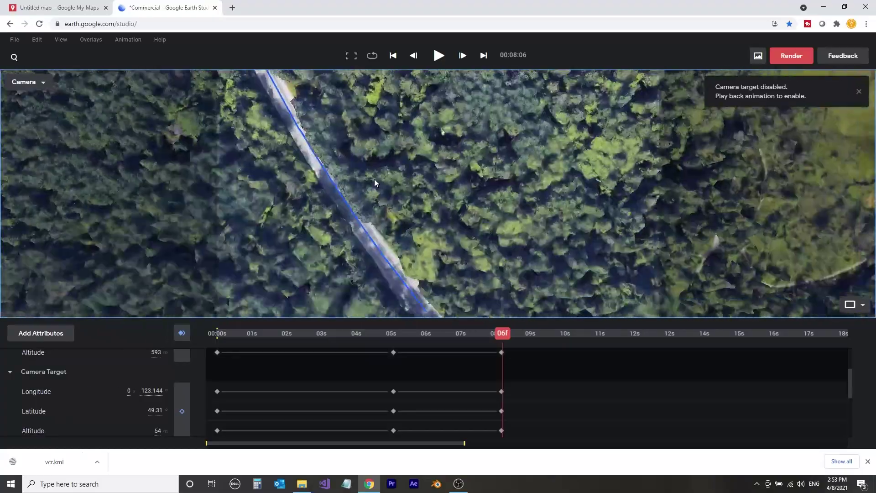
drag(447, 292, 377, 204)
drag(493, 301, 429, 226)
drag(588, 256, 351, 239)
drag(593, 178, 371, 200)
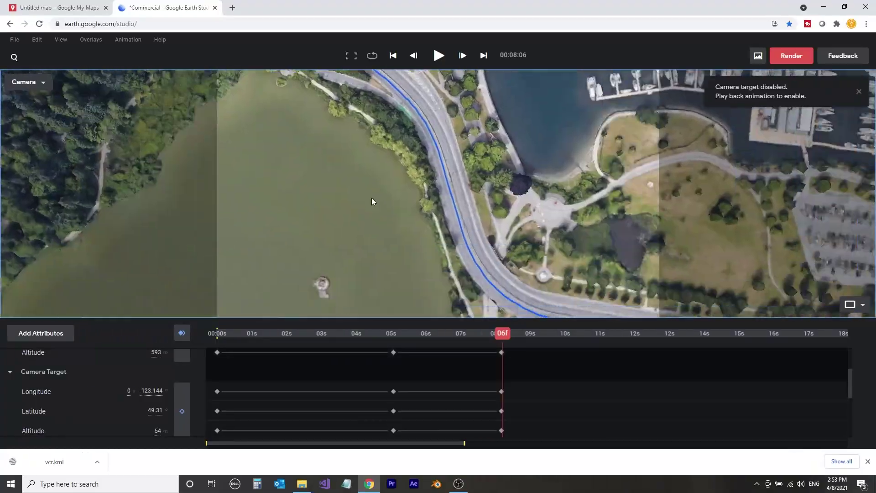
drag(516, 296, 357, 186)
Bring the camera down close over the route's highway lanes and keyframe its position with an altitude of 30 m.
scroll(358, 182, up, 10)
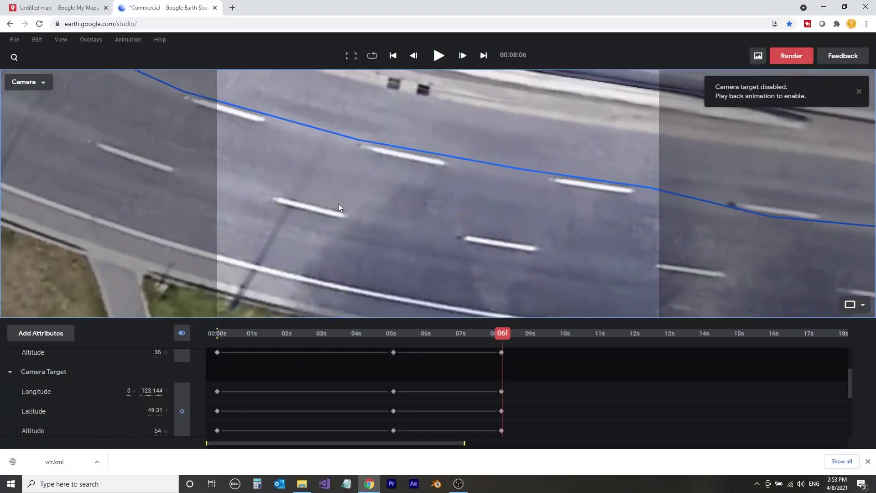
scroll(257, 395, up, 3)
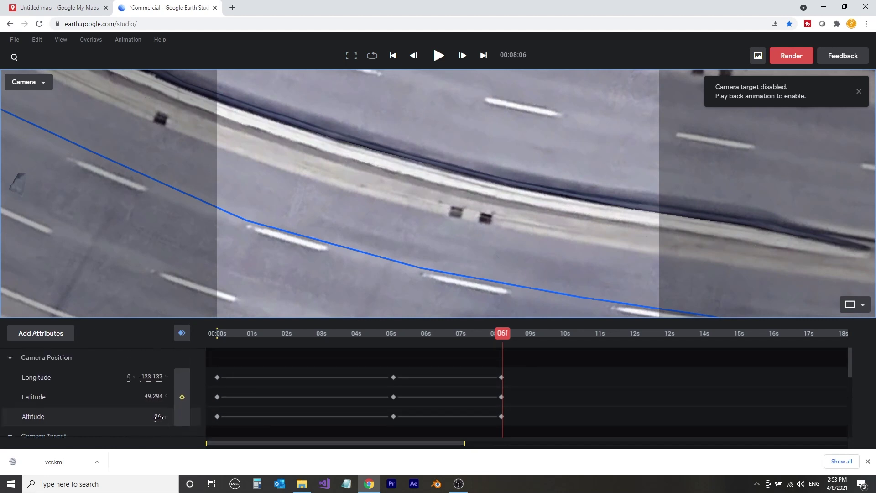
click(151, 416)
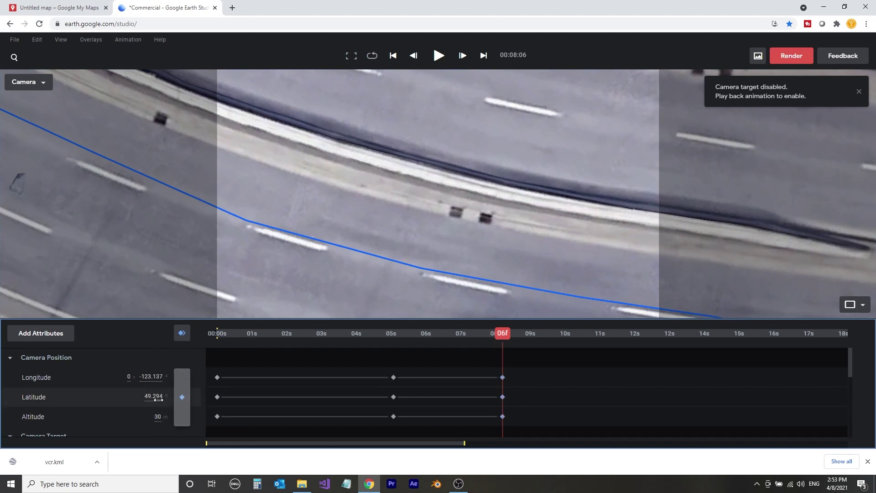
Set the camera target's influence to 0% at 00:08:06.
scroll(158, 400, down, 3)
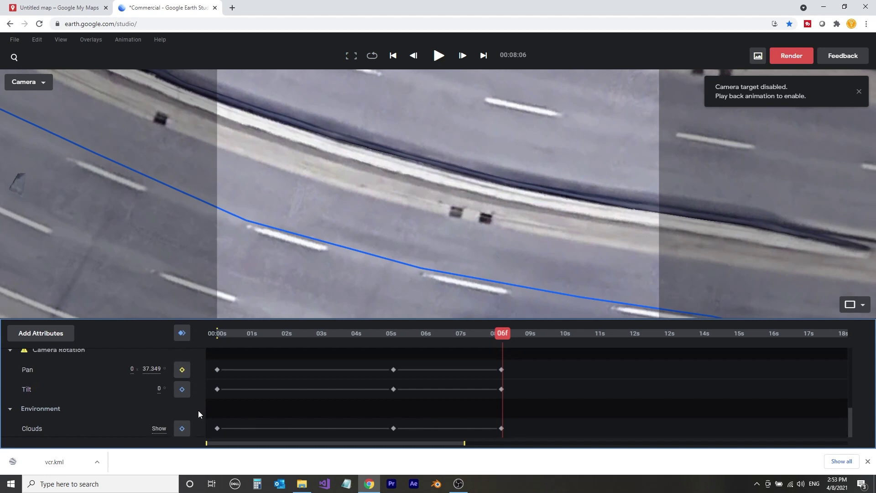
scroll(199, 410, up, 3)
scroll(198, 410, down, 2)
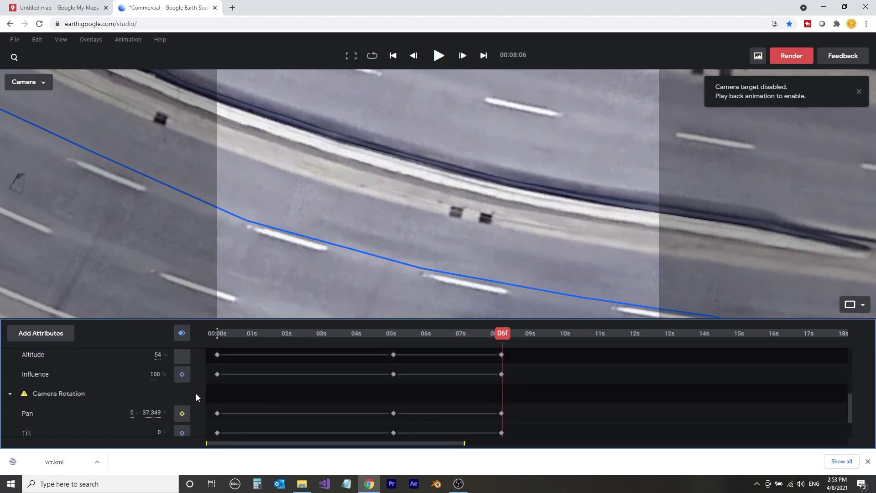
click(154, 376)
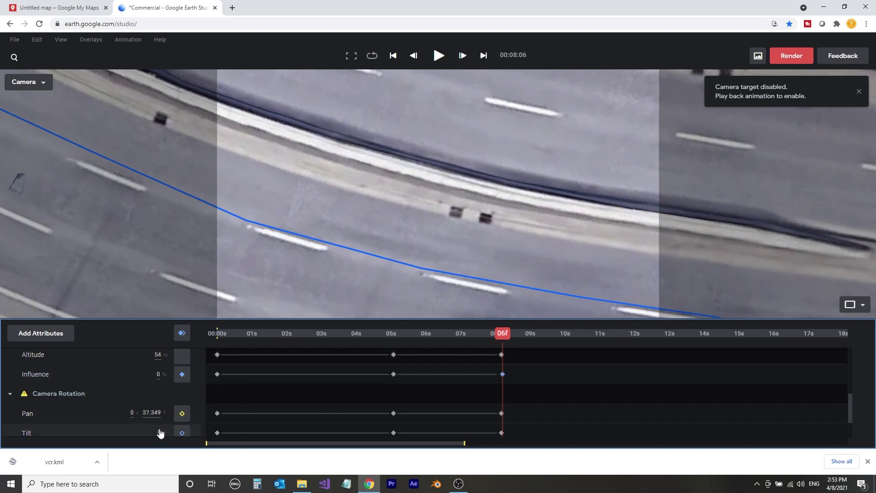
Raise the camera's tilt to about 85° and pan the view away from the marina so it looks up the highway.
drag(160, 432, 530, 413)
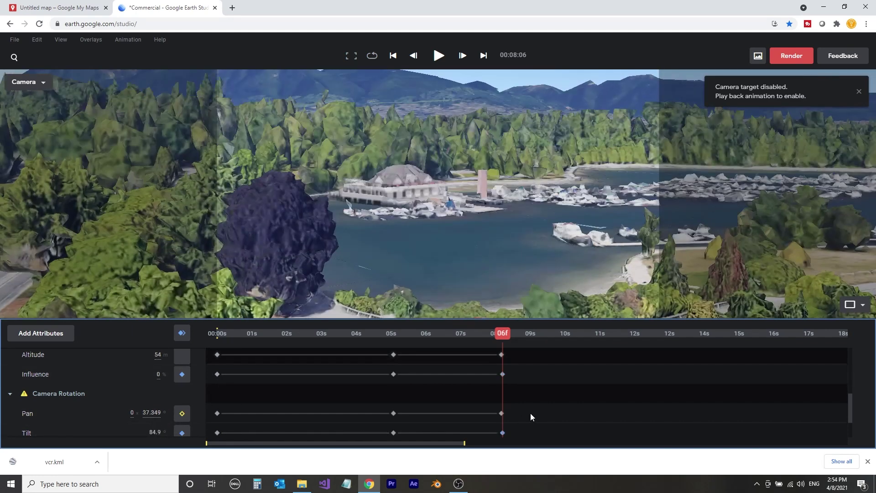
drag(139, 414, 1, 386)
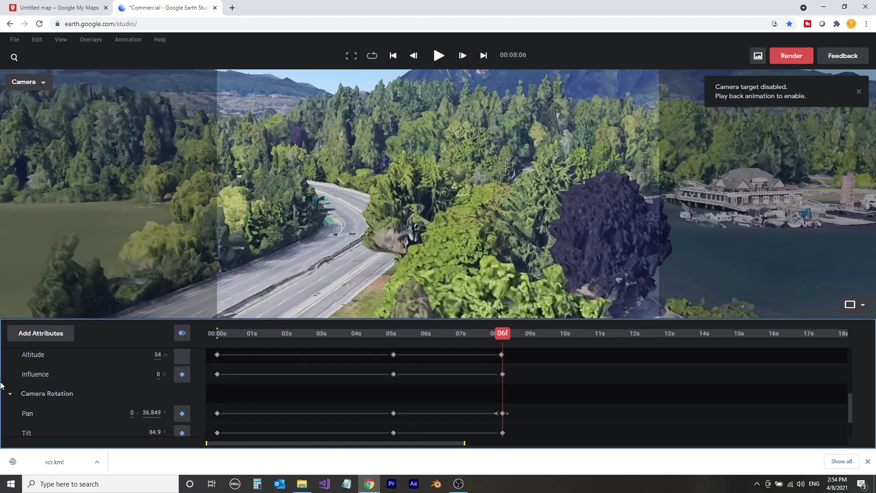
mouse_move(148, 412)
mouse_down()
mouse_move(109, 413)
mouse_move(156, 417)
mouse_move(137, 416)
mouse_up()
Swing the camera to look along the blue route over the highway lanes and set its altitude to 20 m.
scroll(161, 398, up, 2)
scroll(161, 399, up, 2)
middle_drag(262, 299, 484, 298)
click(158, 417)
text(20)
key(Return)
Tilt the camera further up toward the horizon and readjust its altitude above the highway.
scroll(159, 413, down, 4)
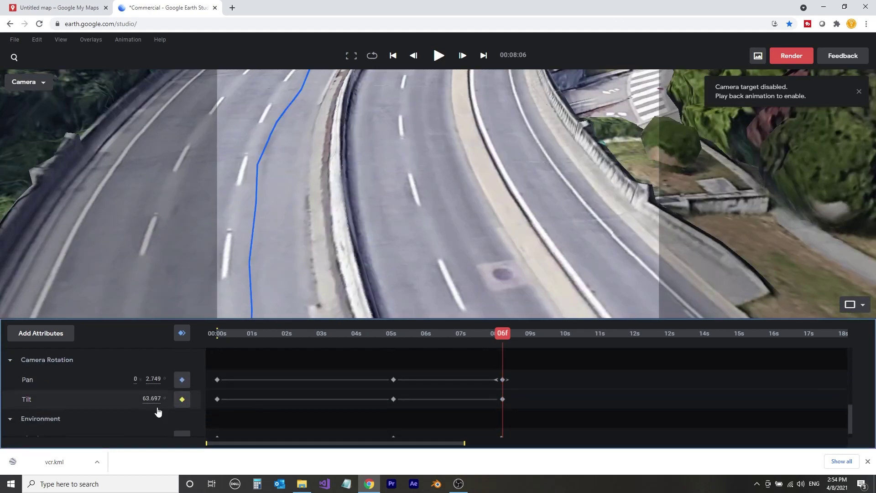
drag(157, 401, 251, 401)
scroll(155, 418, up, 4)
drag(157, 418, 274, 402)
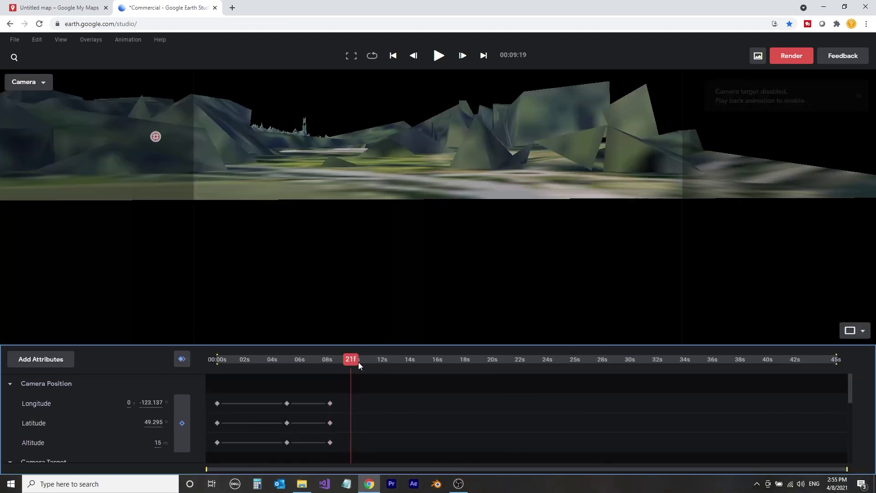
At the 00:10:08 keyframe, increase the camera's tilt so the view rises toward the horizon.
scroll(155, 420, down, 4)
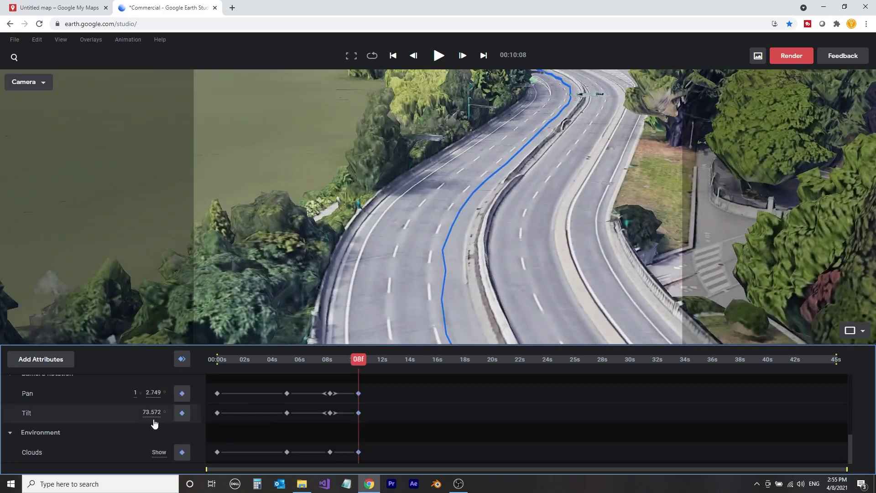
drag(154, 421, 190, 426)
scroll(190, 426, up, 4)
Set the camera rotation keyframe near 00:08:07 to Linear interpolation.
click(331, 361)
scroll(332, 411, down, 4)
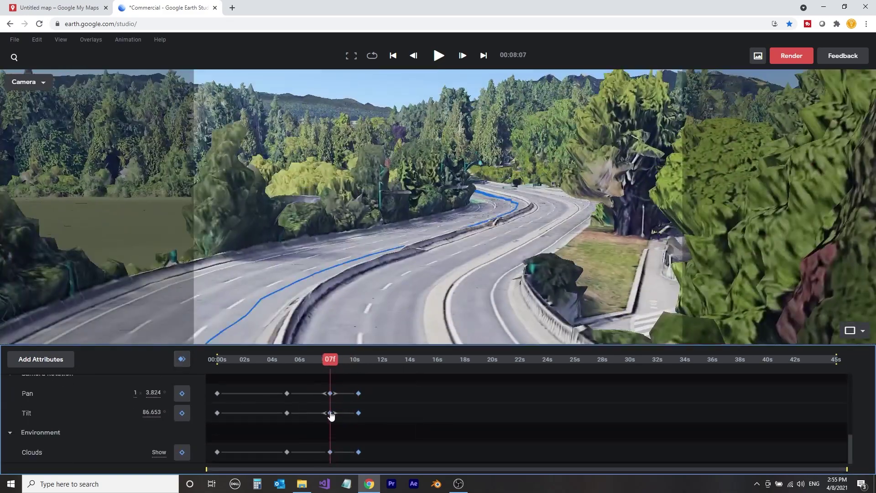
right_click(330, 413)
click(359, 352)
mouse_move(333, 362)
mouse_down()
mouse_move(365, 369)
mouse_move(331, 371)
mouse_up()
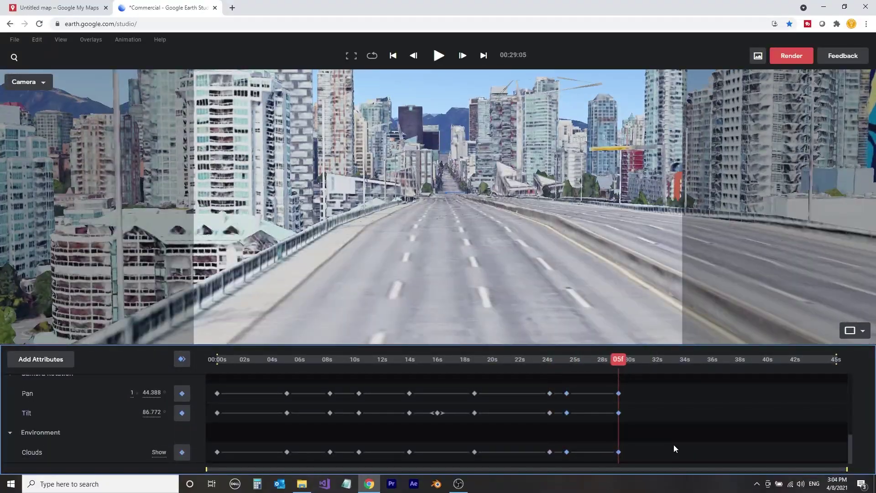
At 00:29:06, move the camera from the bridge to close above the grass-roofed waterfront building and angle the view across the roof.
key(Right)
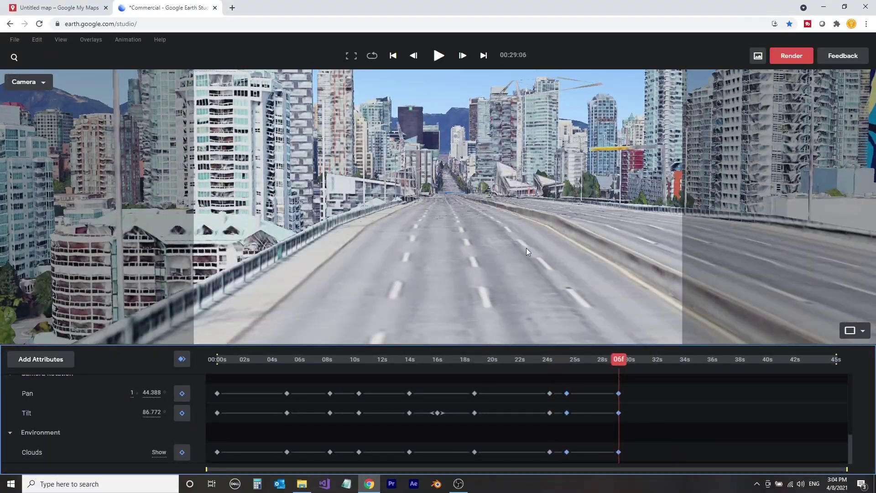
drag(527, 252, 582, 296)
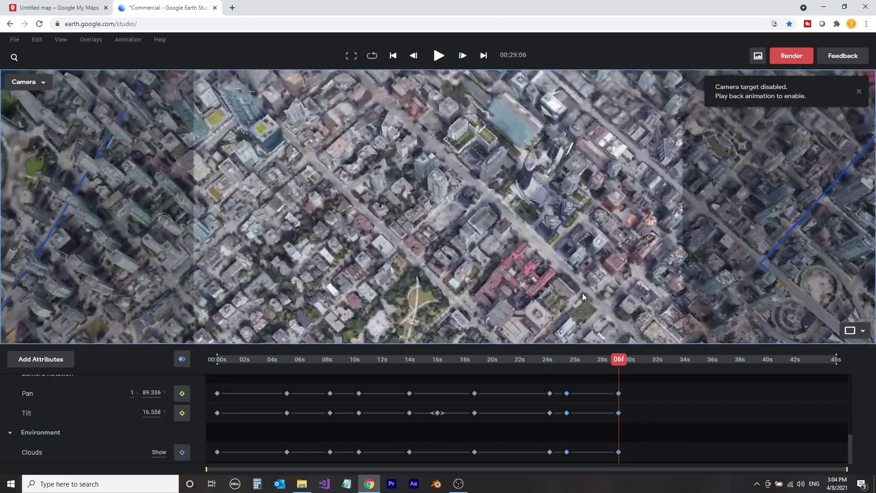
scroll(583, 293, down, 10)
scroll(426, 245, up, 10)
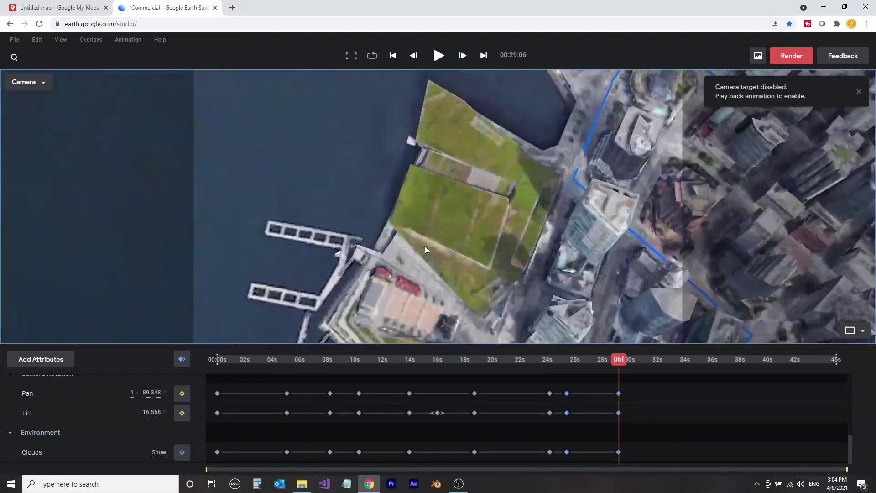
scroll(425, 245, up, 10)
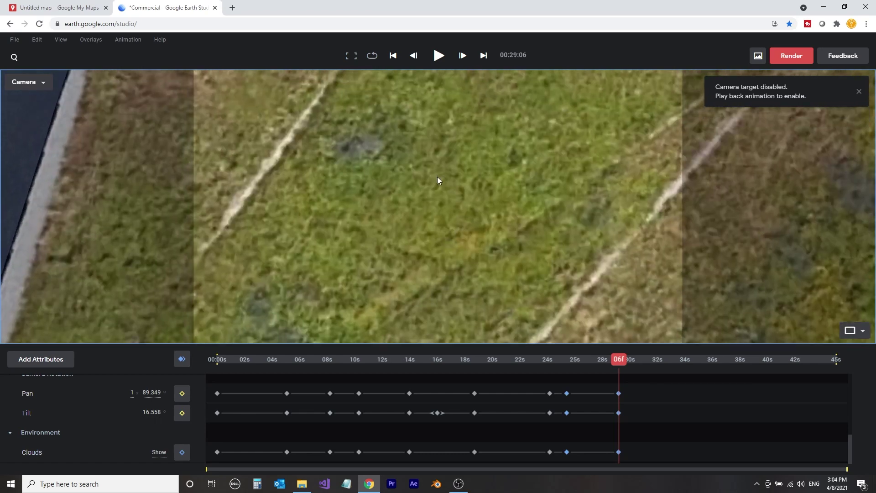
drag(438, 181, 419, 159)
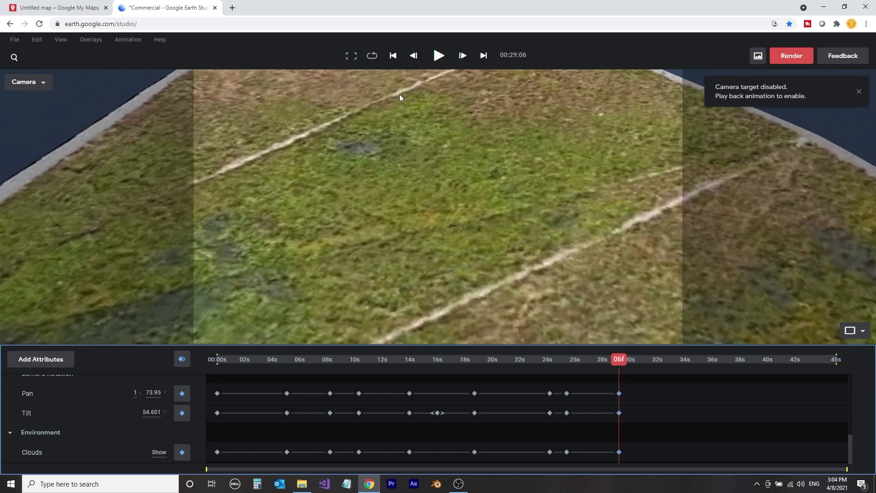
Place the camera target on the grass roof and set its influence to 100%.
right_click(421, 160)
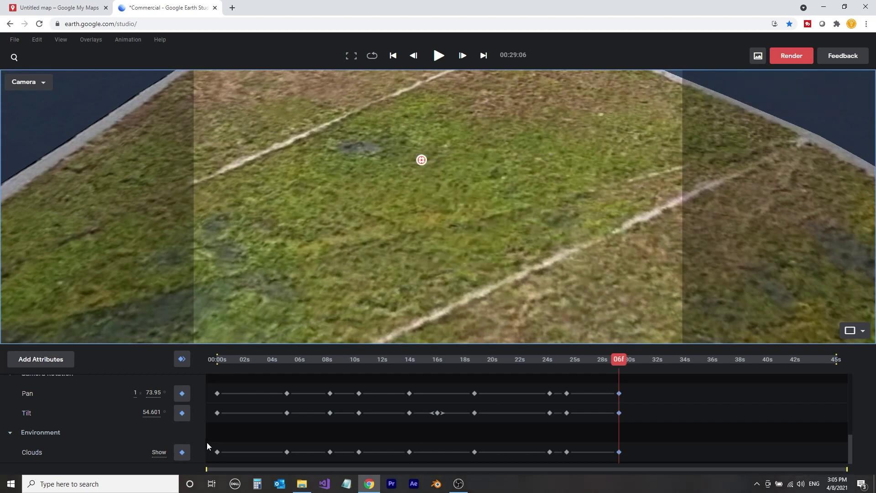
scroll(70, 440, up, 2)
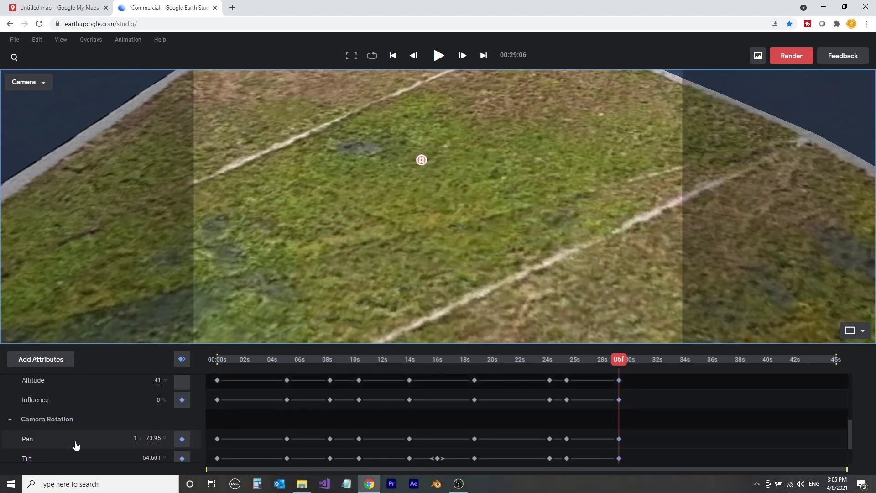
click(159, 399)
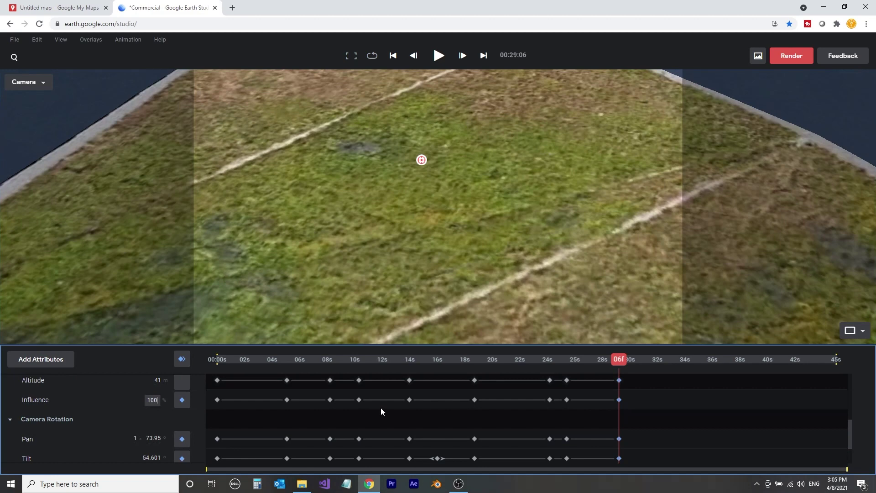
text(100)
key(Return)
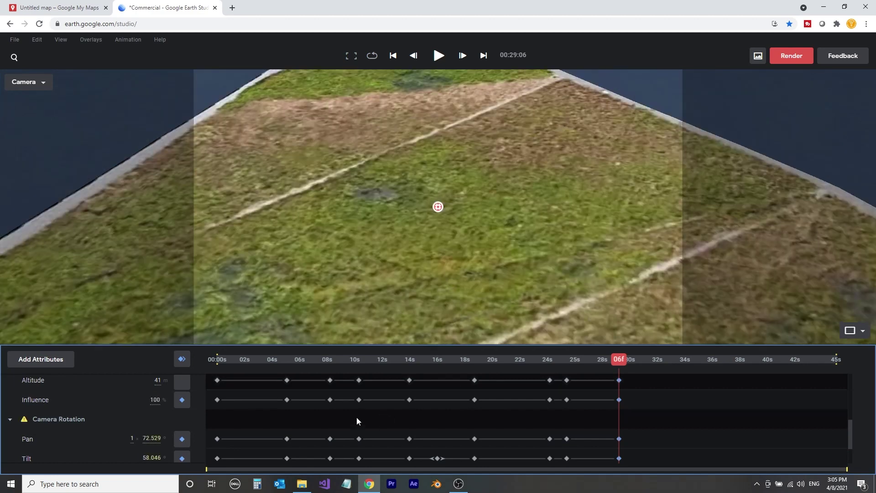
Set the camera altitude at 00:29:06 to 50 m.
scroll(155, 433, up, 3)
text(50)
key(Return)
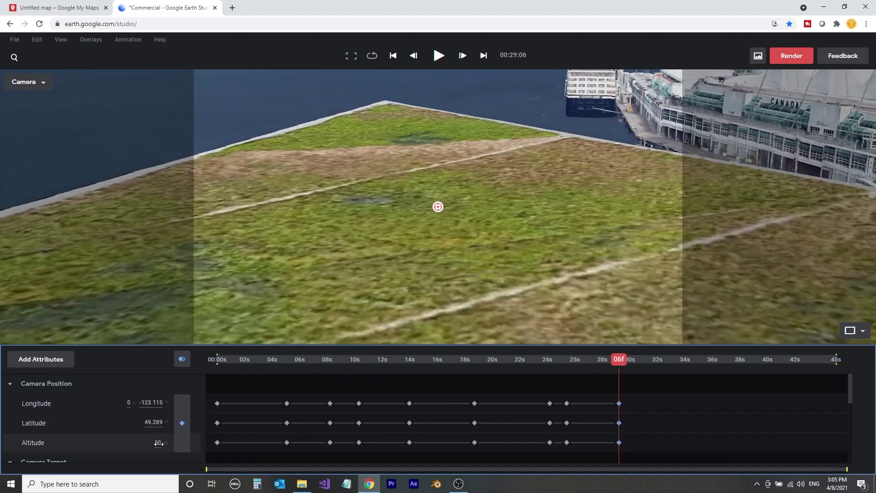
At 00:31:12, bring the camera down close over the grass roof with an altitude of 45 m and tilt its view up.
drag(619, 360, 649, 360)
scroll(460, 264, down, 5)
scroll(459, 263, up, 5)
scroll(593, 424, down, 5)
right_click(620, 452)
scroll(593, 424, up, 10)
scroll(483, 299, up, 5)
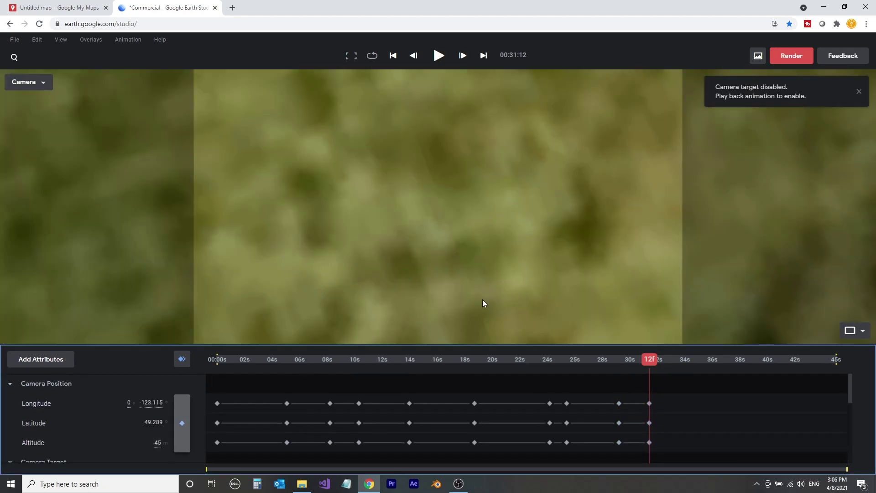
middle_drag(483, 299, 483, 228)
Switch to the two-view layout and, in the Top view, move the 00:31:12 camera position out over the water beyond the roof.
click(855, 331)
click(619, 360)
click(650, 360)
scroll(235, 132, up, 10)
drag(235, 132, 201, 84)
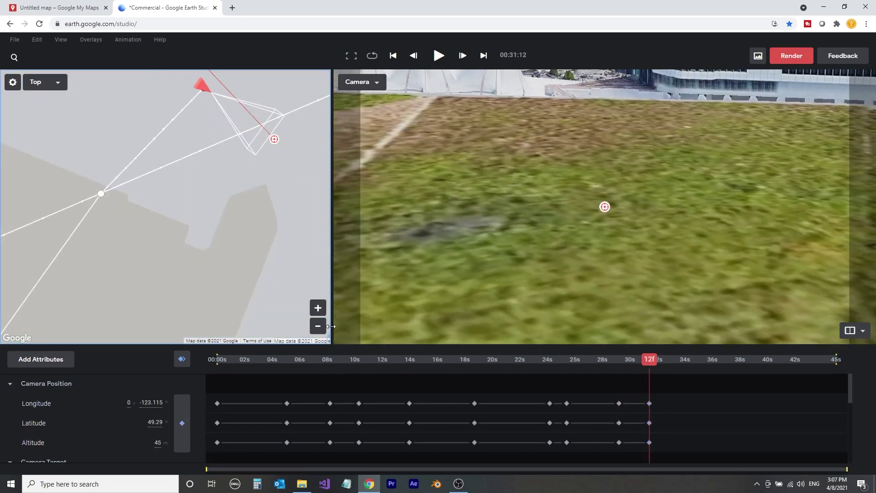
At 00:40:02, pull the camera back over the harbour to frame the cruise ships and the downtown skyline.
scroll(604, 207, down, 5)
drag(650, 360, 769, 388)
scroll(681, 228, down, 5)
drag(682, 228, 516, 215)
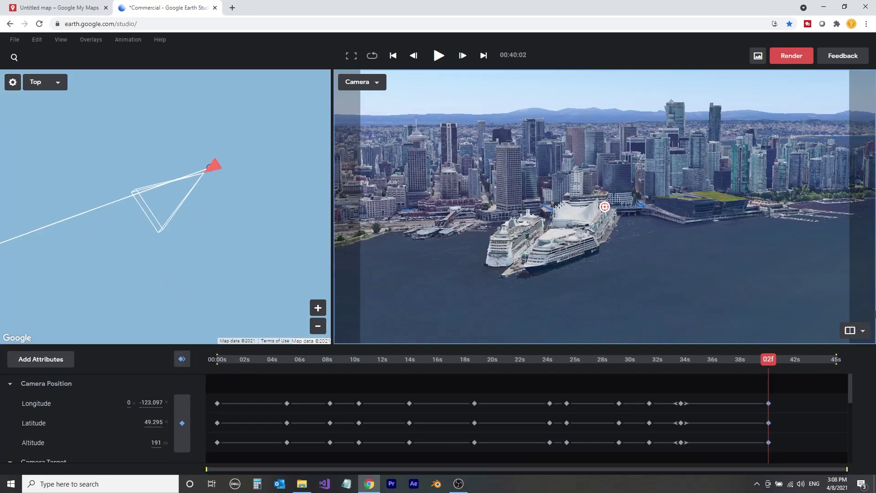
Apply easing to the camera position keyframes at 00:31:12.
drag(768, 359, 638, 402)
right_click(649, 403)
click(693, 289)
In the Top view, reshape the camera path's curve near the waterfront by moving its path handle inland.
drag(638, 359, 519, 365)
click(230, 89)
scroll(229, 241, up, 3)
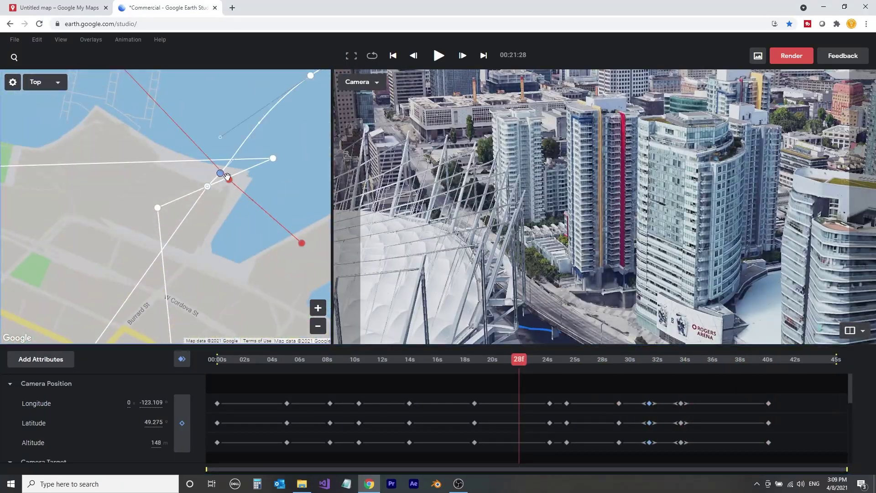
drag(211, 182, 187, 192)
scroll(230, 183, down, 3)
Ease the position keyframes at 00:40:02, and at 00:40:27 raise the camera high above the harbour and keyframe its position.
right_click(769, 404)
click(812, 289)
click(780, 360)
scroll(184, 269, down, 3)
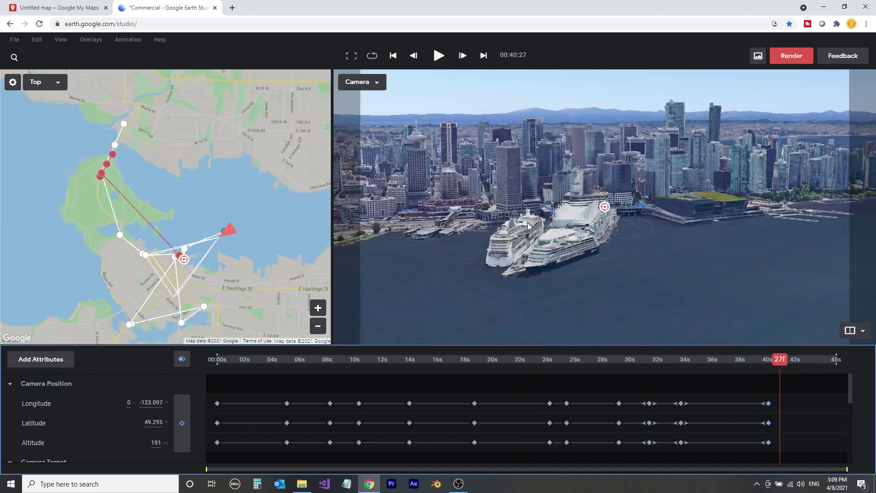
scroll(604, 207, down, 8)
drag(604, 205, 493, 201)
click(181, 439)
Set the camera's pan and tilt to 0 at 00:40:27 for a straight-down view.
scroll(182, 425, down, 5)
scroll(128, 424, up, 3)
scroll(149, 411, down, 3)
click(149, 396)
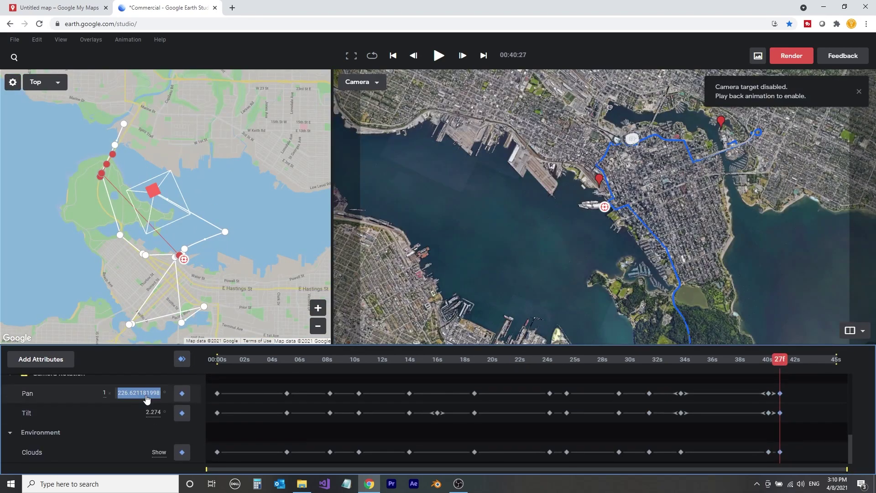
text(0)
click(155, 414)
text(0)
scroll(152, 424, up, 4)
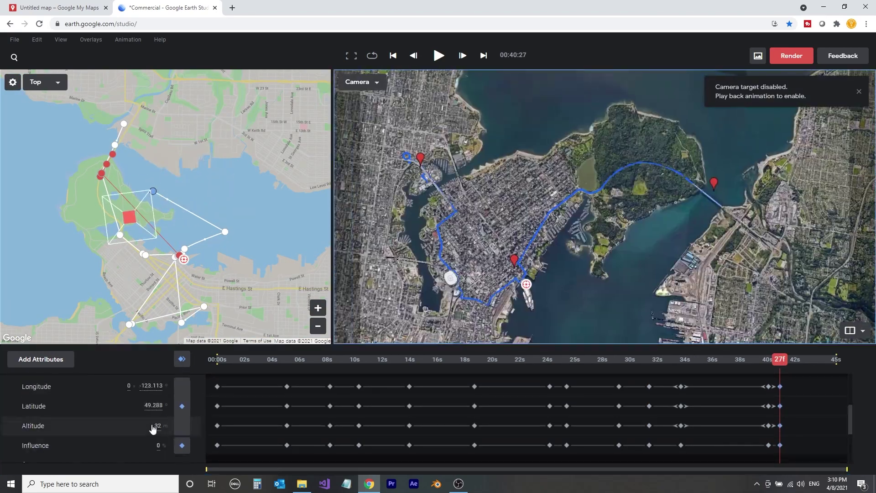
Play back the animation to review the camera flight around the waterfront, and return to 00:17:12.
key(space)
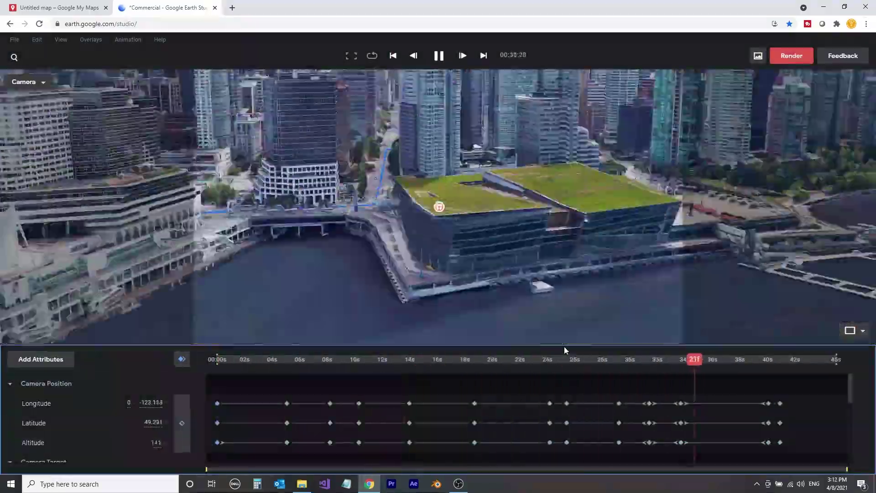
key(space)
click(457, 359)
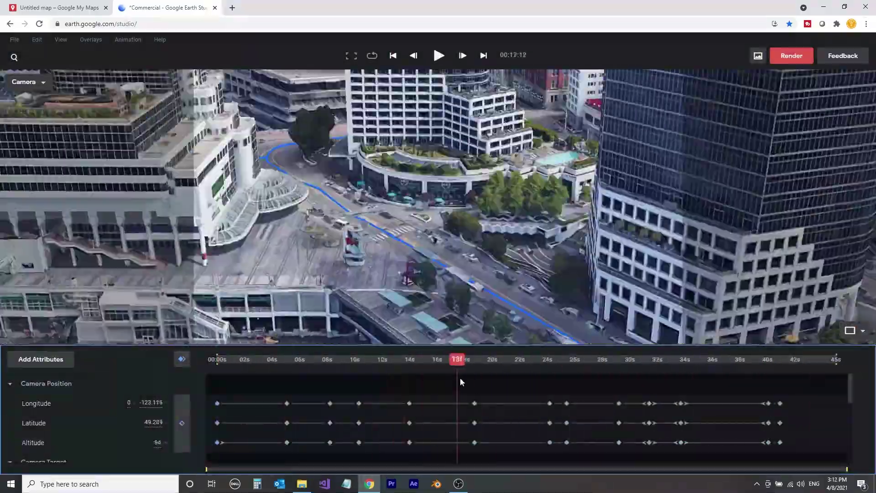
Delete the keyframes at about 24 s and shift the following keyframes slightly earlier on the timeline.
drag(458, 359, 555, 359)
click(550, 422)
key(Delete)
scroll(563, 427, down, 5)
drag(567, 412, 558, 413)
scroll(565, 430, up, 5)
At 00:00:00, move the camera to an overhead view of the bridge deck beside the rocky shore.
drag(557, 359, 246, 354)
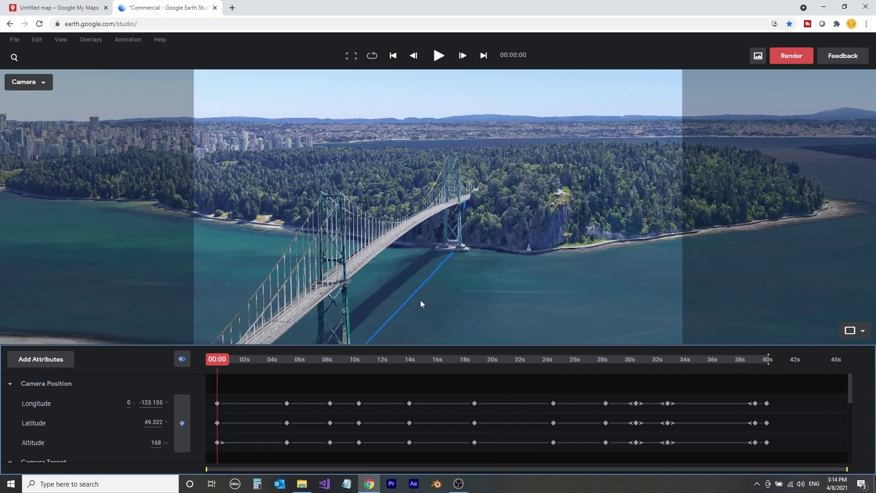
middle_drag(421, 300, 464, 219)
scroll(456, 219, up, 5)
middle_drag(383, 211, 337, 192)
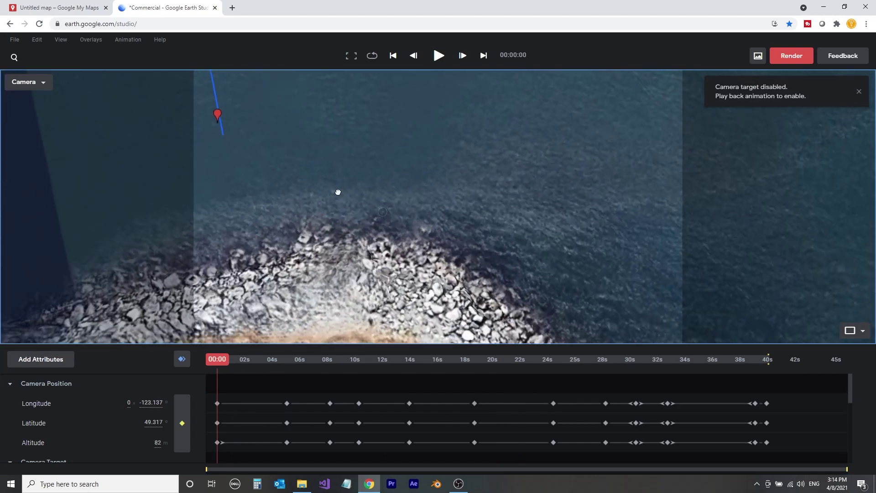
drag(338, 192, 549, 197)
scroll(543, 188, down, 4)
scroll(539, 189, up, 2)
scroll(461, 250, down, 4)
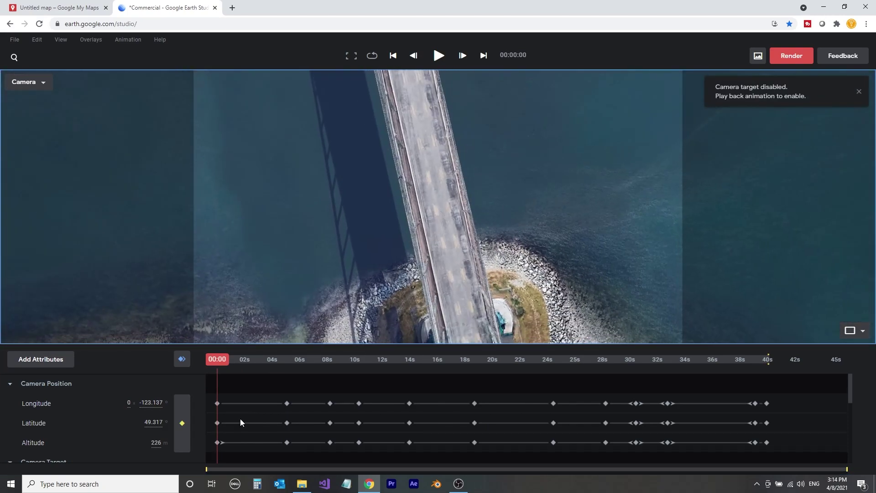
drag(424, 266, 441, 240)
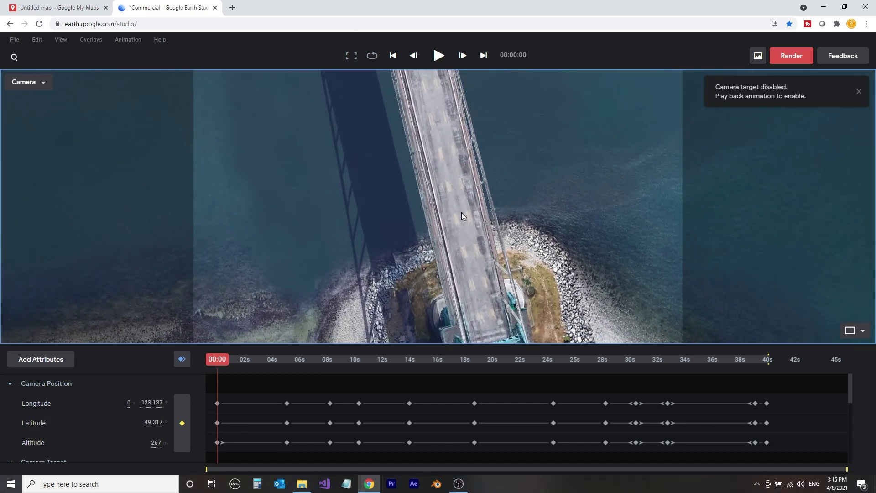
Set a track point on the bridge deck near the shoreline tower and rename it PathStart.
scroll(461, 214, up, 10)
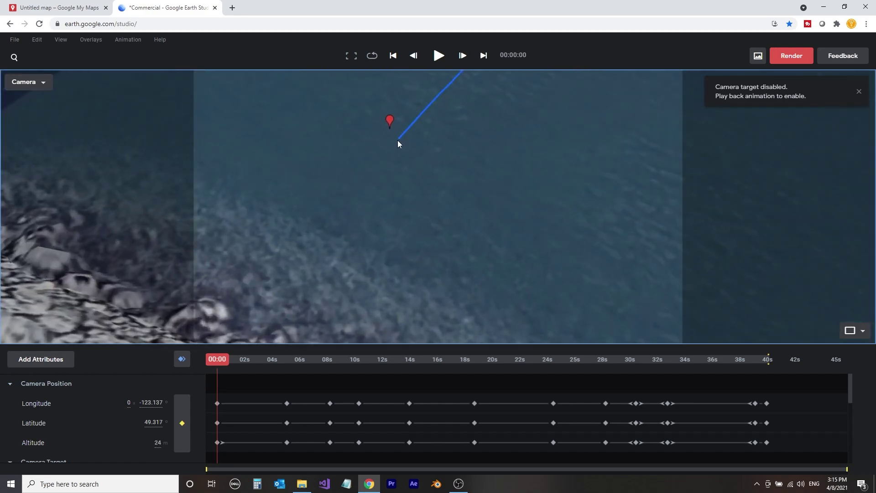
right_click(398, 139)
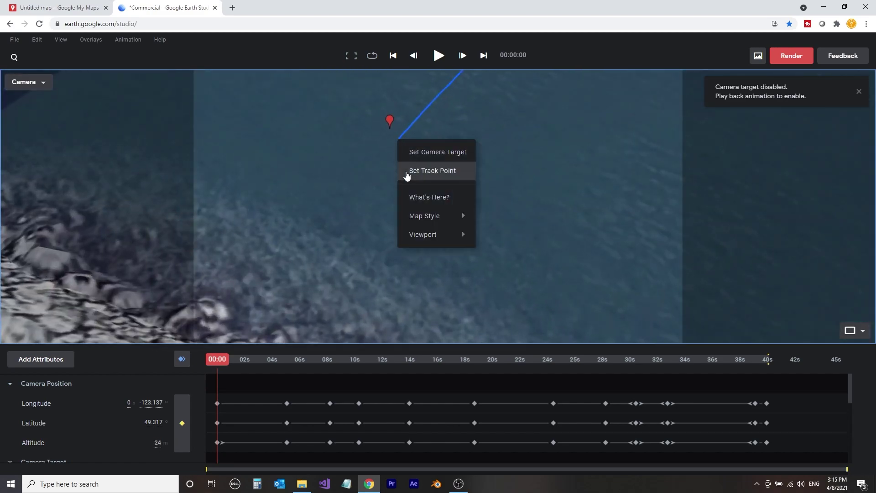
middle_drag(299, 230, 428, 137)
scroll(429, 138, down, 5)
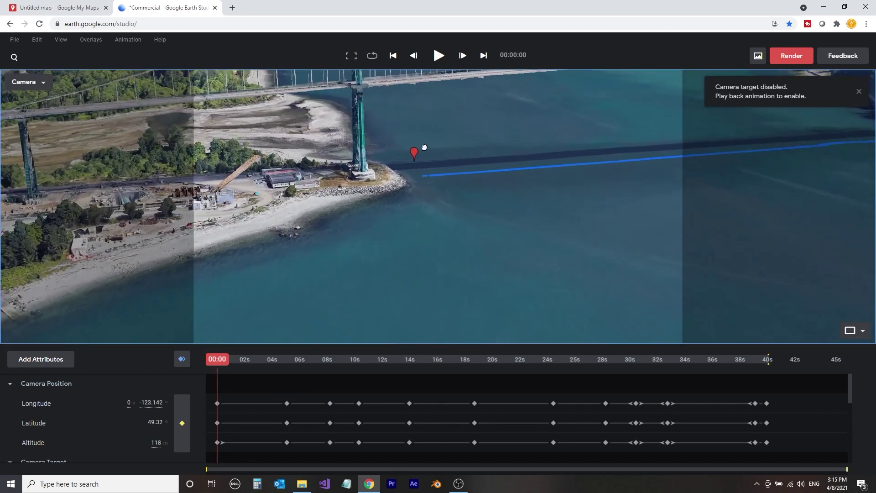
drag(413, 102, 426, 265)
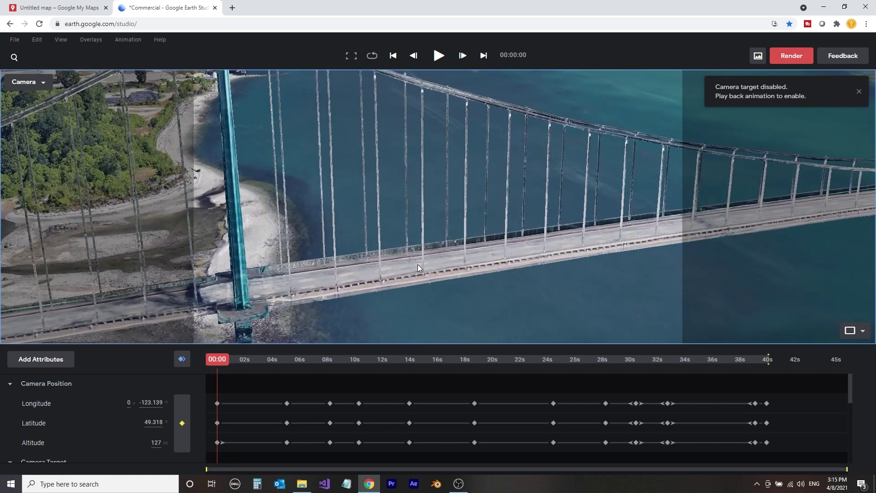
right_click(418, 265)
click(437, 295)
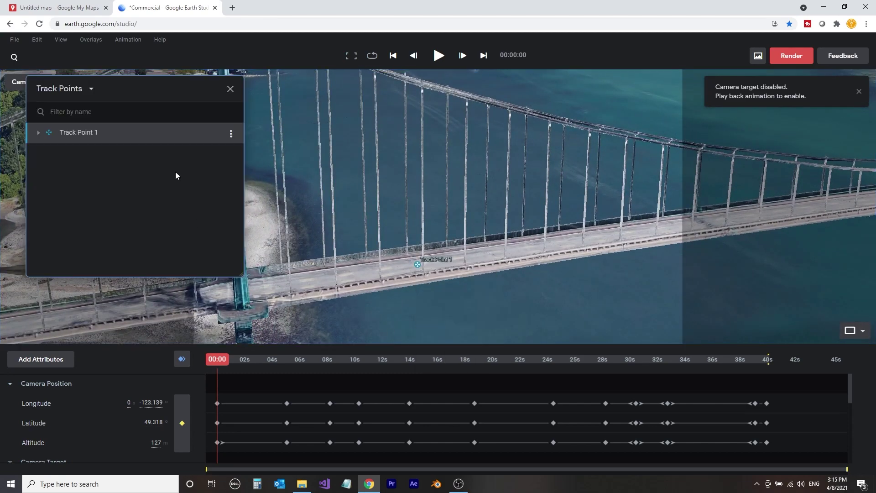
double_click(90, 131)
text(PathStart)
key(Return)
Examine the route from the bridge through the forest and downtown to the green-roofed waterfront building.
scroll(434, 245, down, 3)
drag(433, 245, 599, 275)
middle_drag(573, 272, 626, 258)
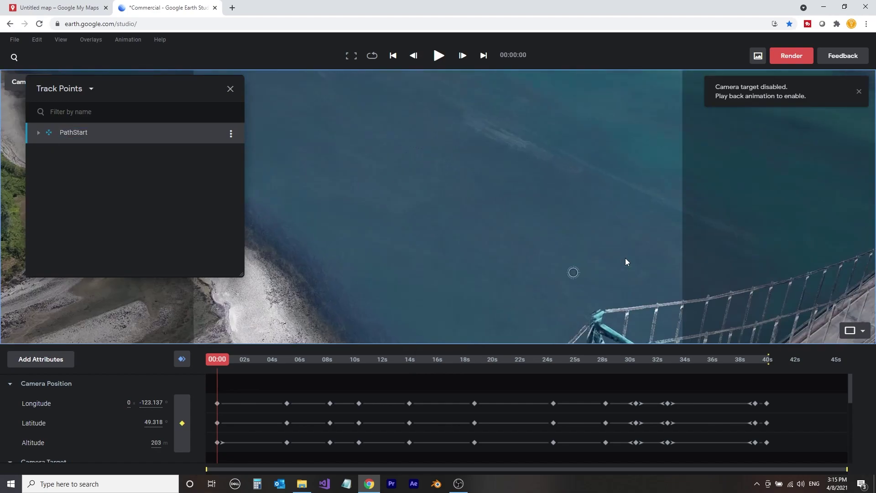
drag(625, 258, 524, 141)
scroll(601, 182, up, 4)
click(824, 359)
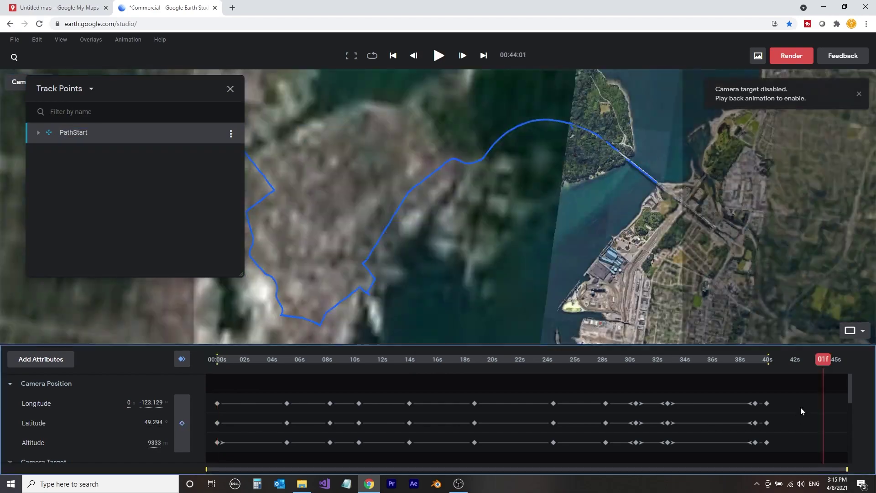
scroll(647, 196, up, 5)
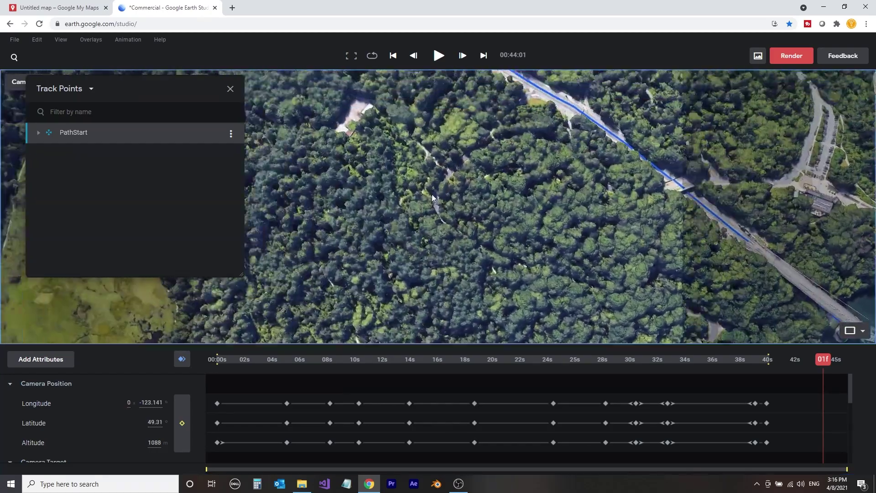
drag(431, 193, 685, 137)
drag(456, 228, 707, 146)
drag(445, 256, 662, 160)
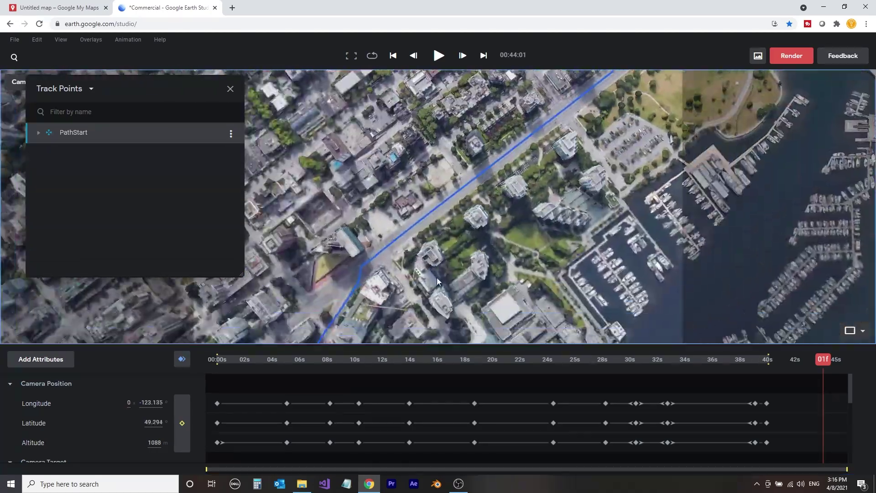
drag(437, 278, 616, 160)
drag(731, 256, 196, 303)
scroll(445, 196, up, 5)
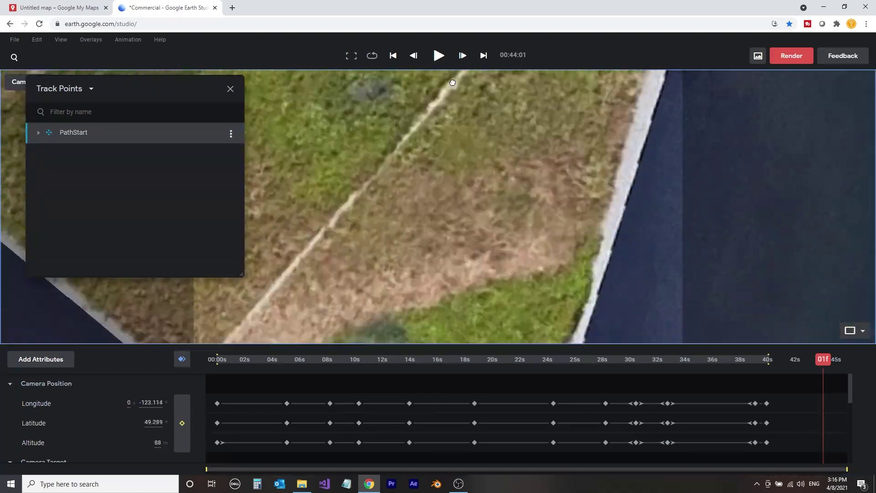
drag(474, 329, 445, 220)
At 00:30:23, set a track point on the waterfront building's green roof and rename it Roof.
click(713, 360)
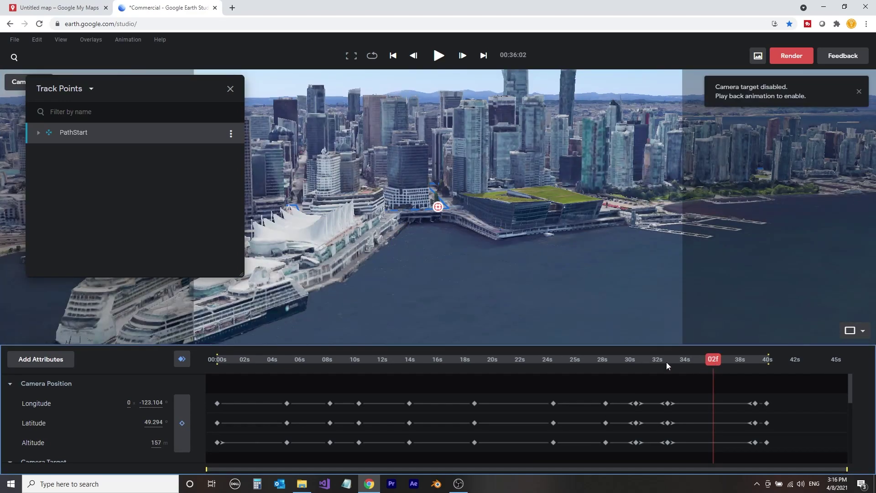
click(667, 362)
click(641, 361)
right_click(433, 213)
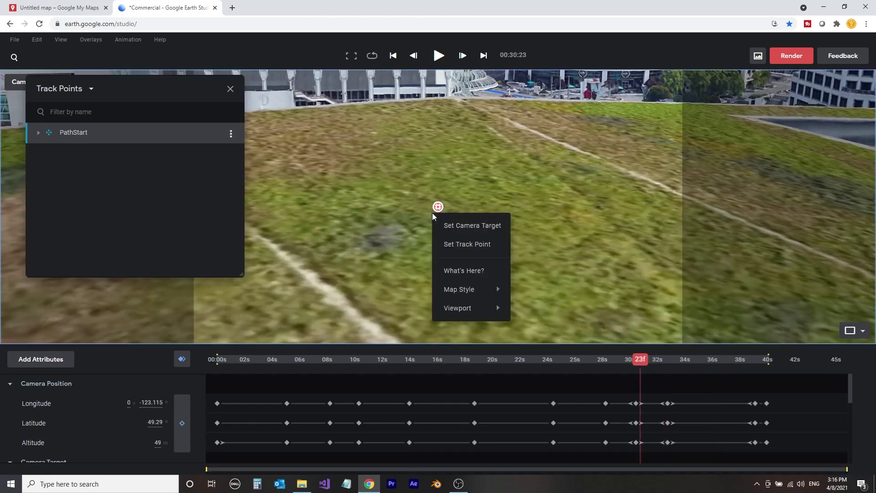
click(454, 243)
double_click(92, 154)
text(Roog)
key(Return)
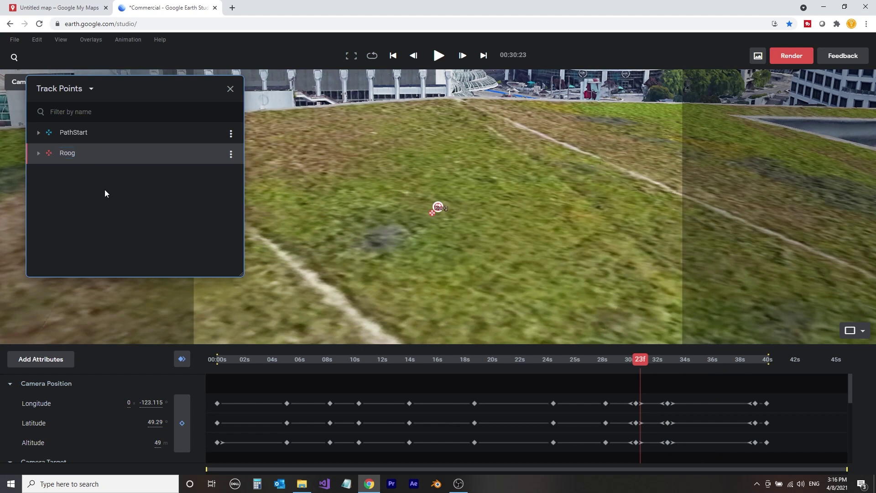
click(49, 153)
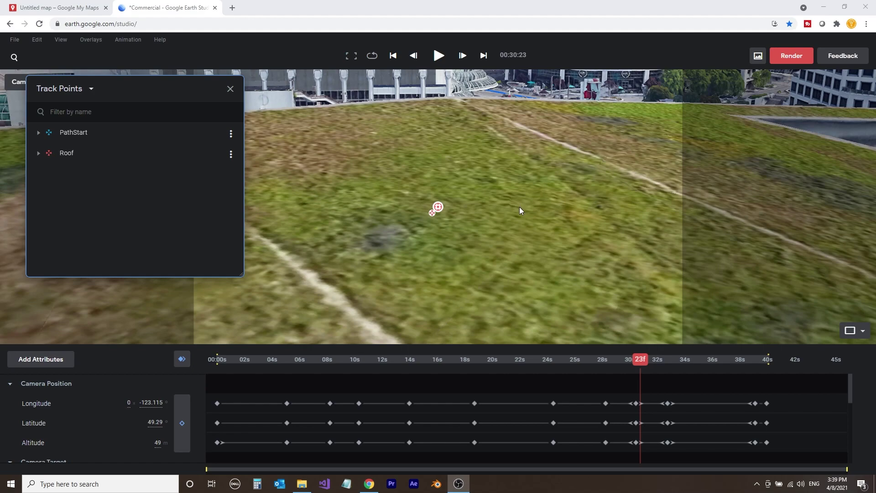
Examine the route from overhead, from the green roof back to the bridge where it begins.
scroll(442, 228, down, 5)
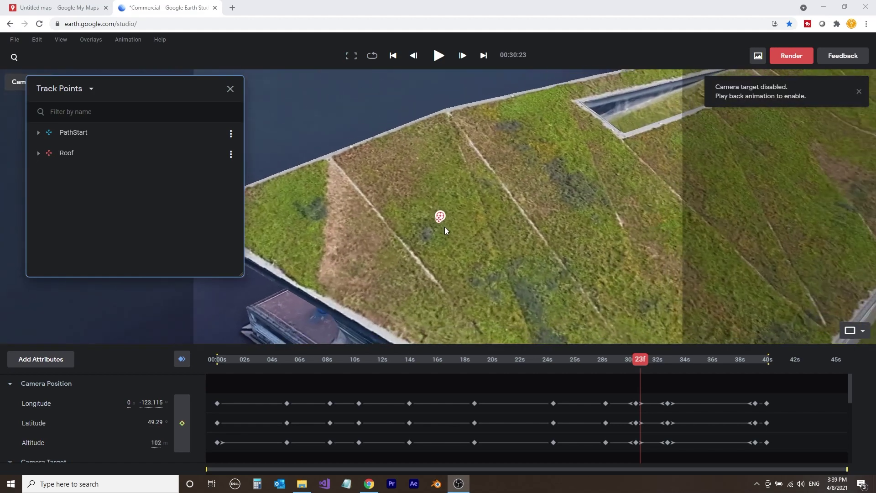
scroll(540, 220, down, 5)
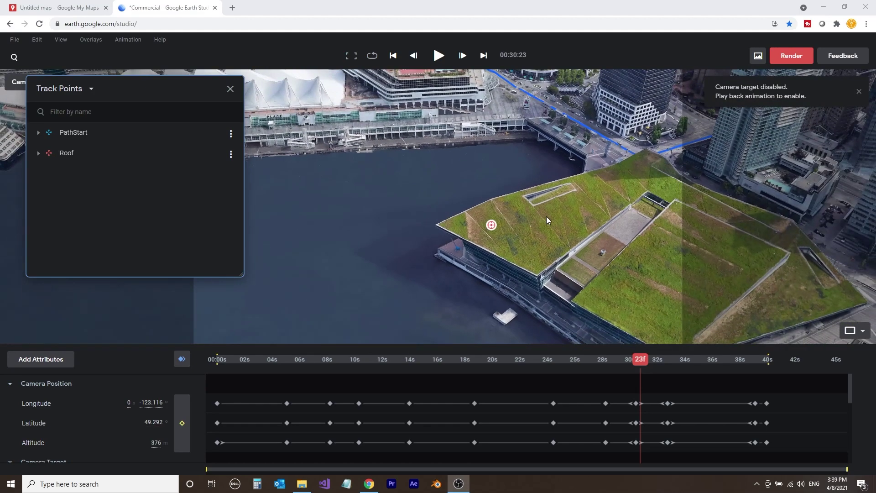
mouse_move(547, 216)
middle_down()
mouse_move(530, 234)
mouse_move(543, 211)
middle_up()
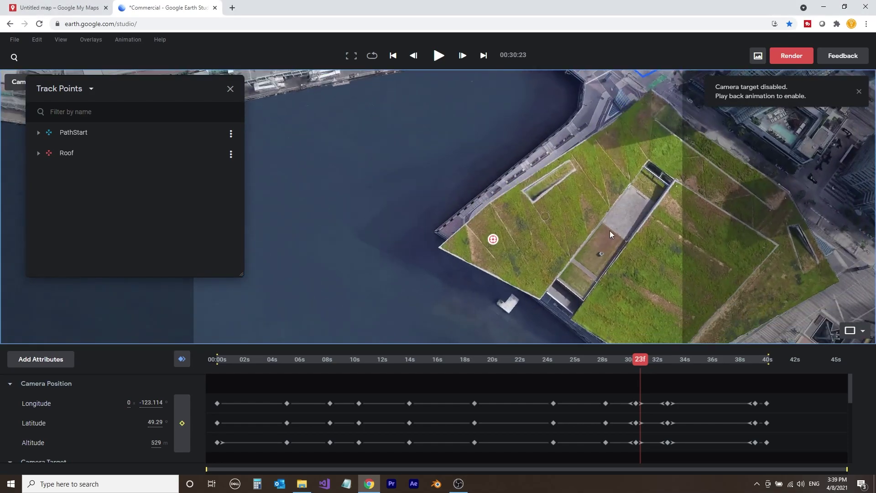
drag(610, 231, 498, 171)
scroll(508, 268, down, 10)
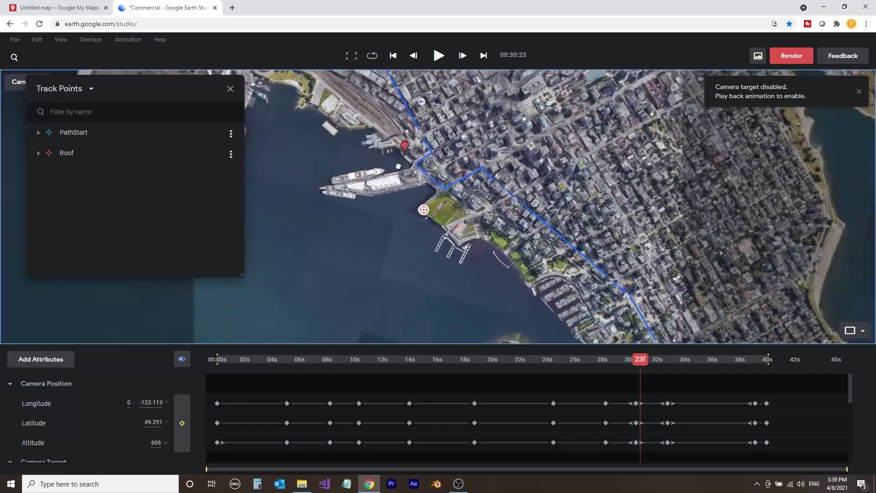
drag(478, 200, 402, 98)
drag(347, 263, 423, 193)
scroll(424, 195, up, 8)
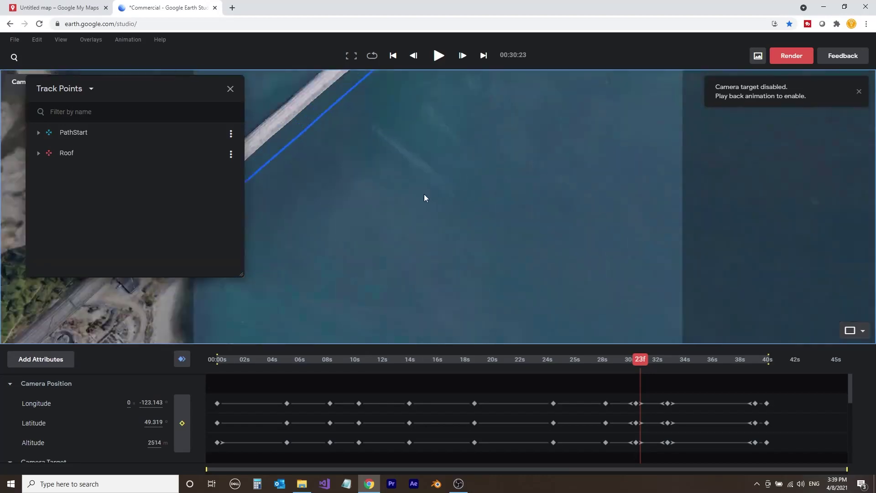
scroll(423, 195, down, 4)
Switch to the Google My Maps route and examine its line along Lions Gate Bridge Rd up close.
click(61, 10)
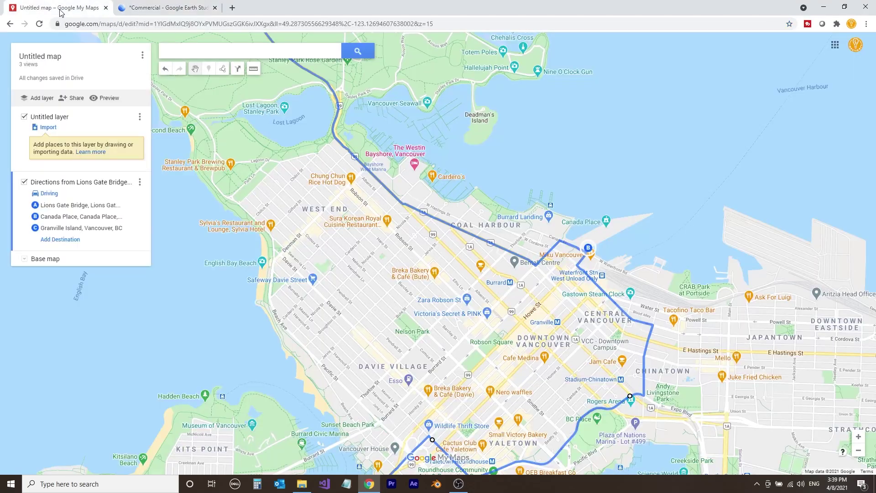
drag(287, 122, 420, 459)
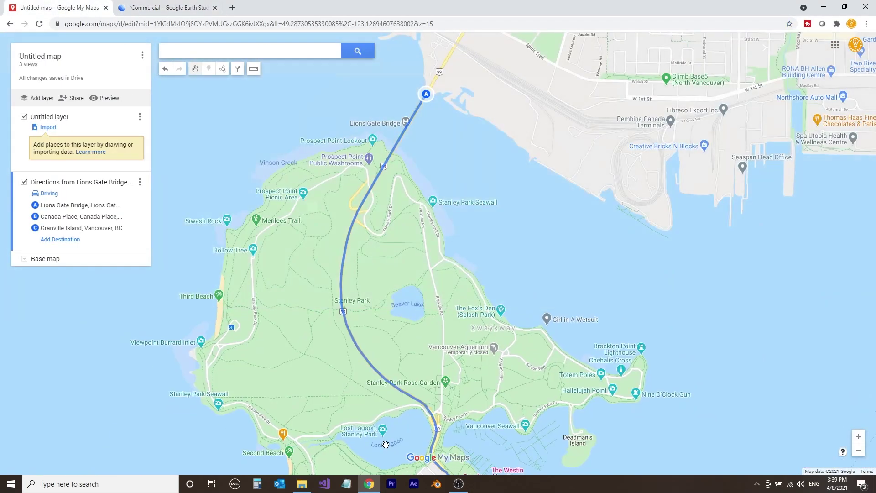
scroll(365, 146, up, 5)
drag(353, 150, 295, 149)
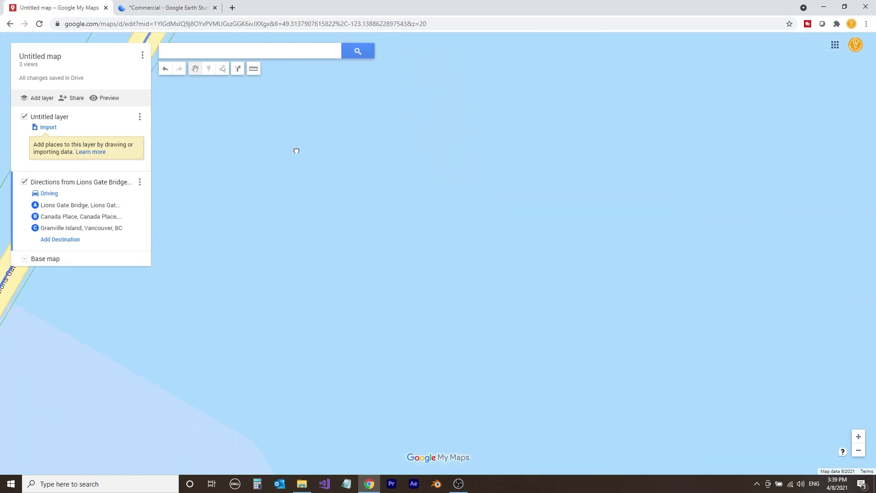
scroll(573, 208, up, 2)
scroll(456, 133, up, 2)
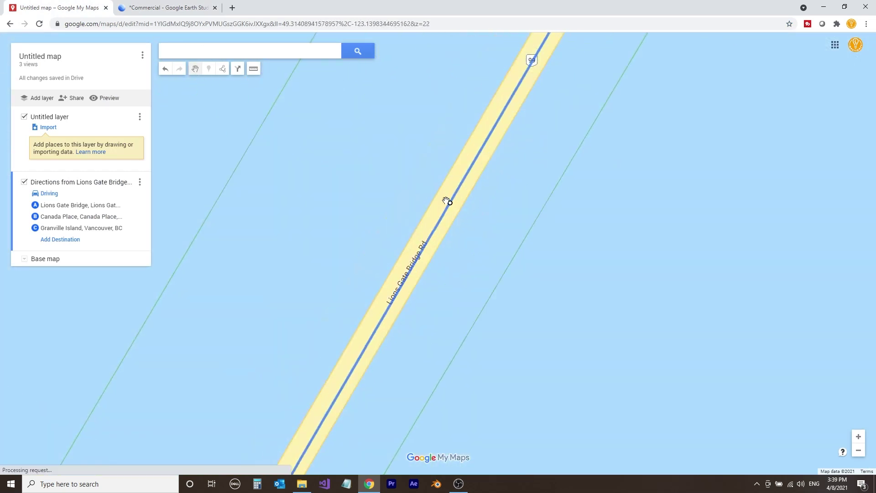
scroll(438, 238, down, 1)
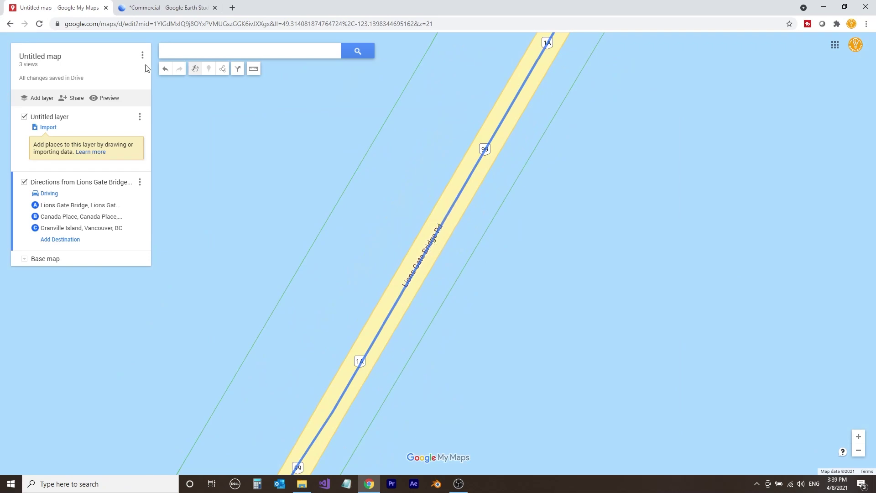
Switch back to Google Earth Studio and bring the bridge deck near the shore into overhead view at 00:41:16.
click(154, 9)
scroll(421, 128, up, 3)
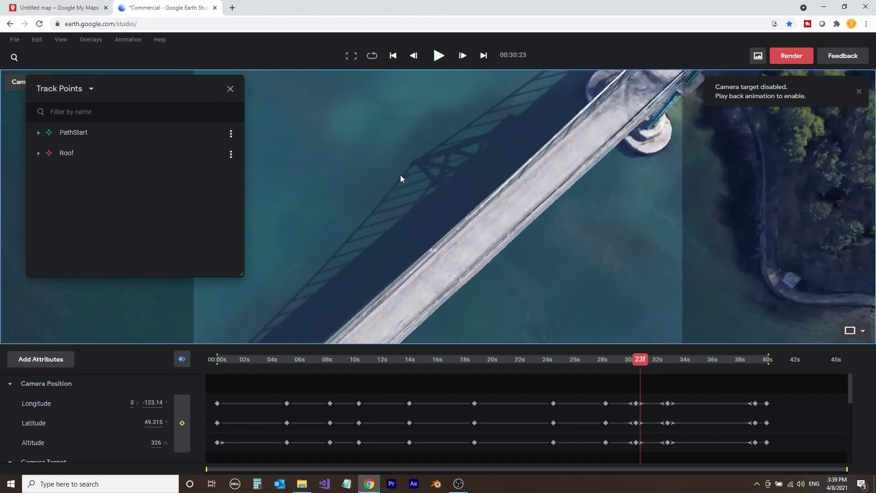
middle_drag(550, 114, 464, 239)
drag(464, 239, 451, 303)
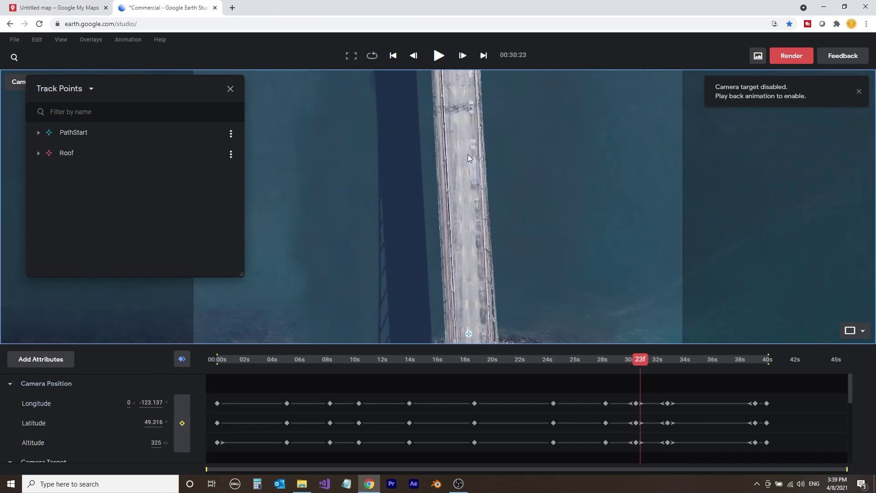
middle_drag(483, 188, 462, 195)
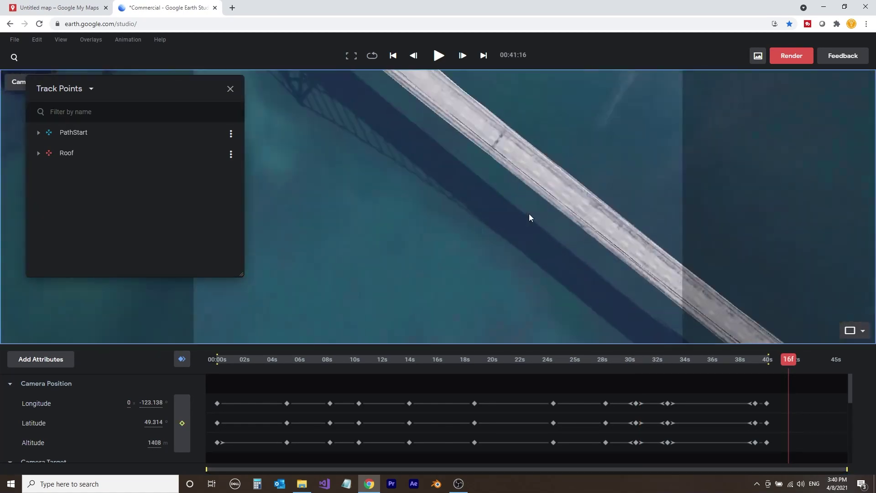
drag(530, 218, 381, 154)
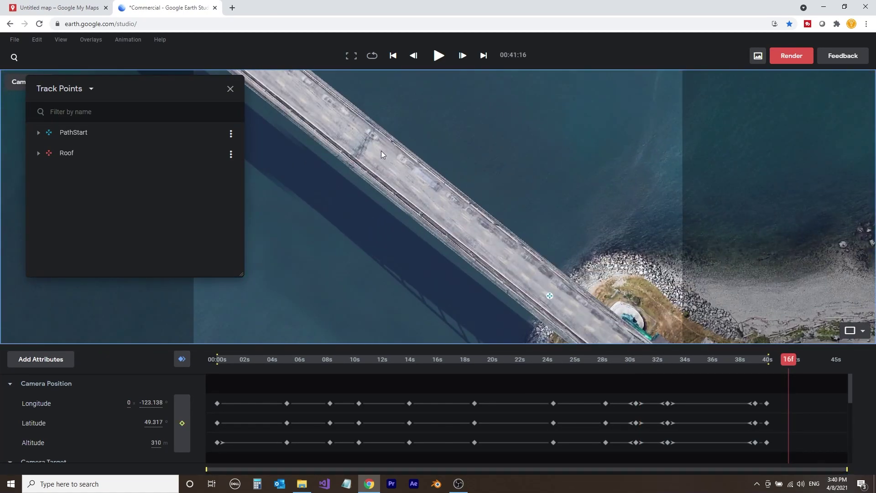
Set a series of track points along the bridge deck, from the rocky shore across the water to the forest.
click(424, 203)
right_click(371, 179)
click(401, 206)
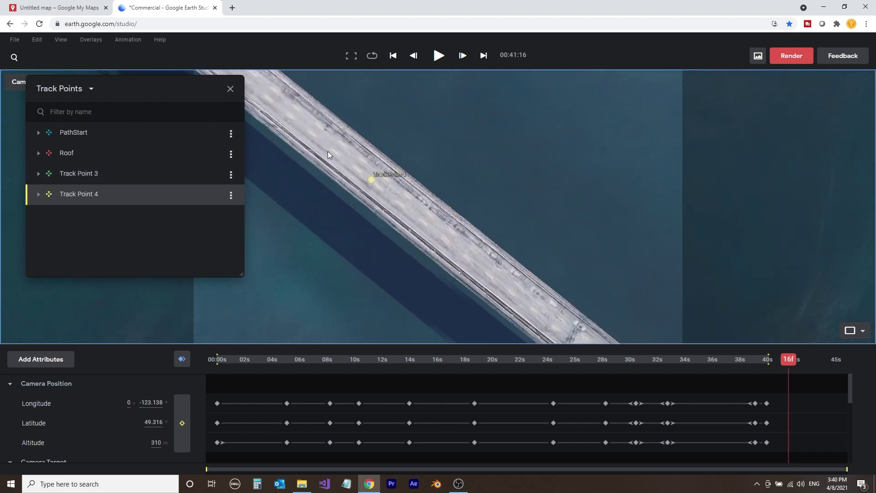
right_click(379, 215)
click(404, 246)
right_click(428, 229)
click(466, 262)
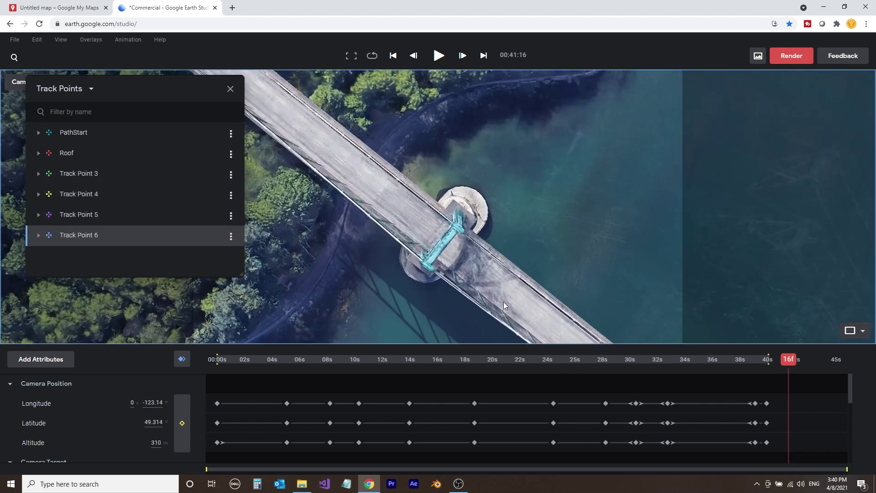
click(497, 293)
right_click(505, 268)
click(520, 299)
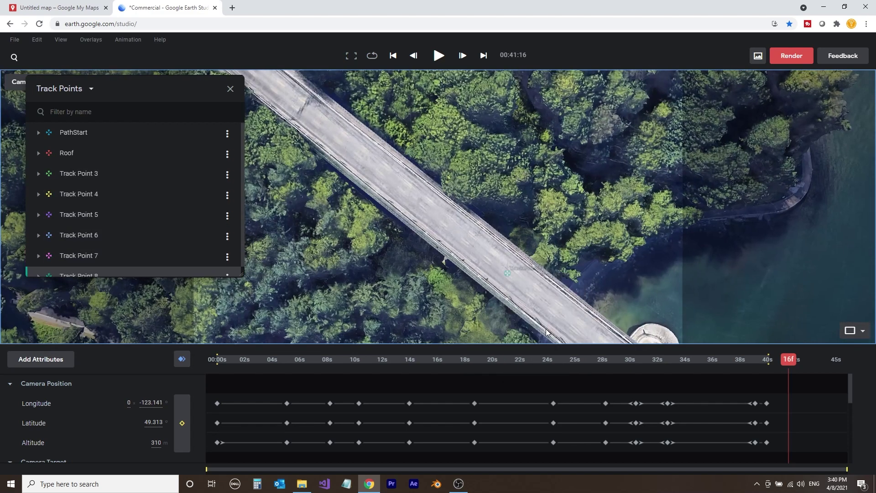
Add more track points along the forested road, following the blue route line away from the bridge.
right_click(467, 246)
click(491, 278)
right_click(366, 165)
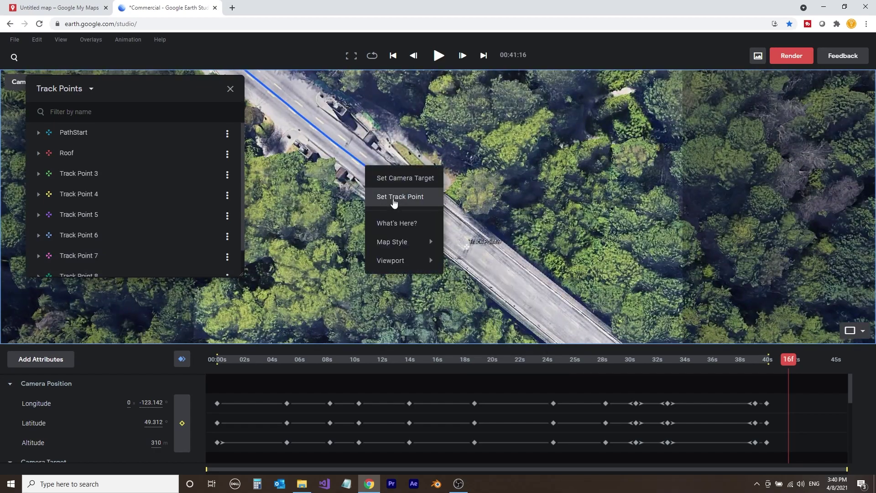
click(392, 197)
drag(337, 114, 579, 310)
right_click(419, 216)
click(443, 248)
drag(363, 176, 566, 319)
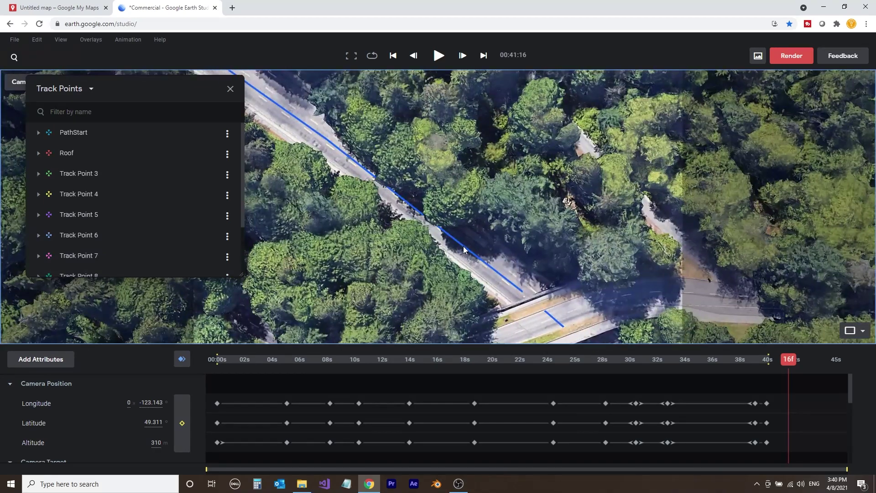
right_click(463, 245)
click(487, 278)
drag(360, 171, 552, 306)
click(458, 270)
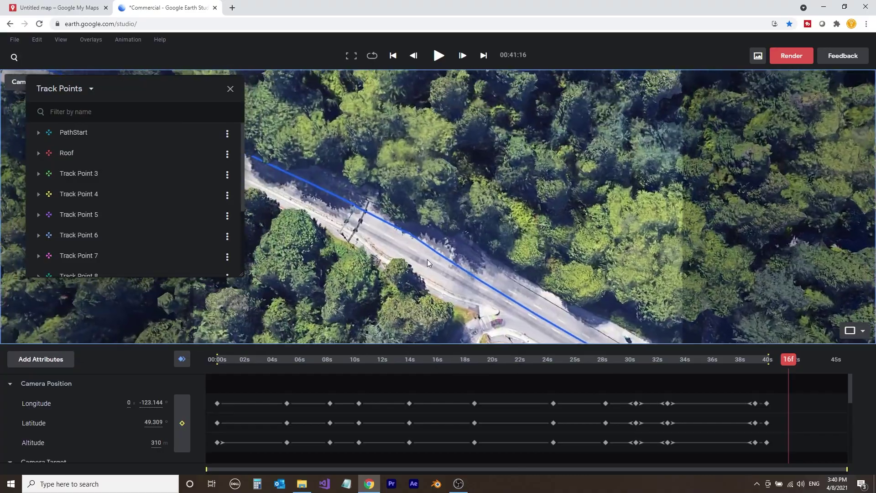
Move through the animation to 00:18:12 and set more track points where the blue route passes through the city streets.
scroll(434, 272, down, 5)
click(302, 360)
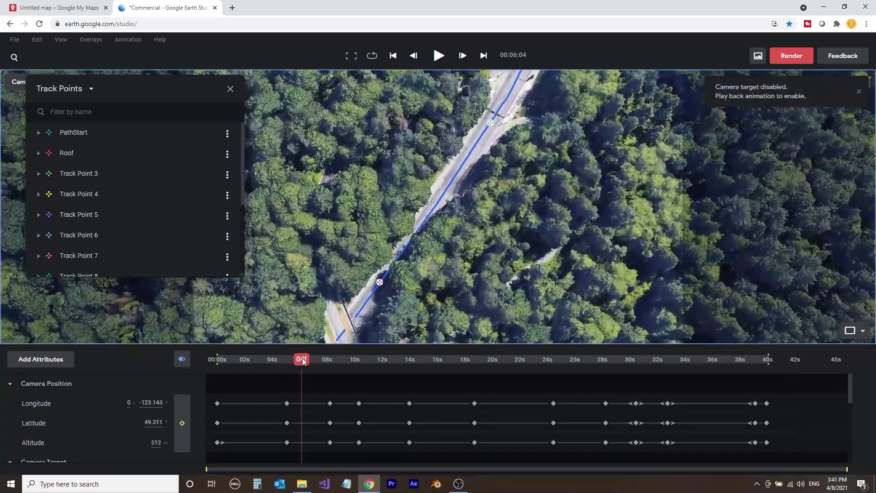
click(281, 363)
drag(280, 363, 472, 363)
right_click(429, 154)
scroll(399, 190, up, 5)
right_click(413, 303)
click(445, 334)
right_click(616, 220)
click(651, 251)
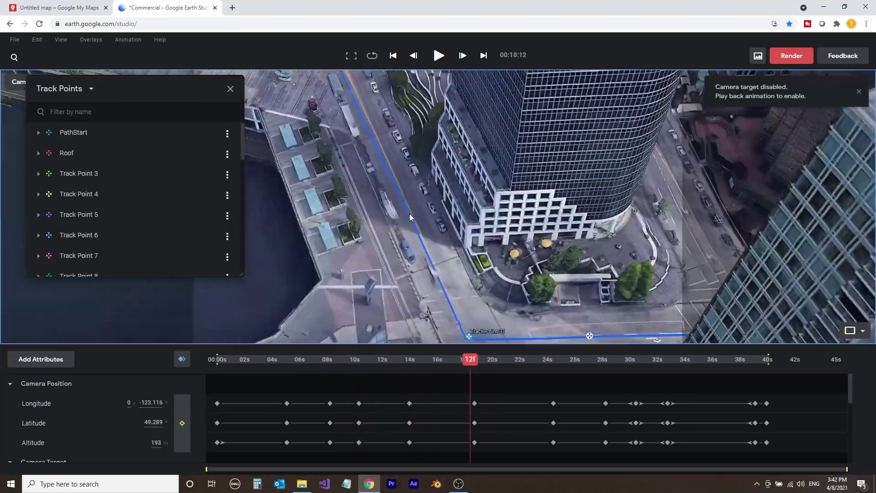
Follow the route past the elevated rail tracks and set a track point on the road leading onto the marina bridge at 00:24:26.
drag(410, 213, 381, 172)
drag(472, 361, 522, 365)
drag(582, 281, 385, 140)
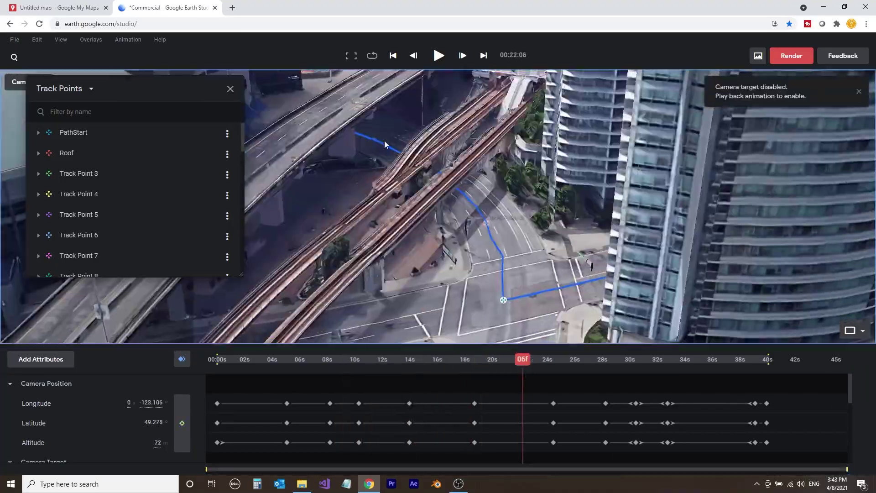
drag(523, 359, 559, 360)
right_click(503, 213)
click(512, 244)
drag(493, 302, 487, 187)
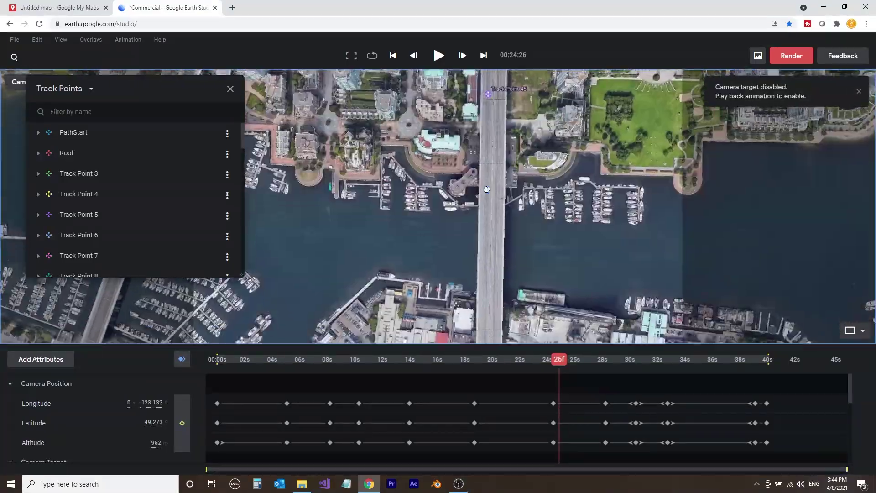
drag(487, 283, 485, 205)
Bring the whole route with its track points into view at 00:40:00 and save the project.
drag(559, 360, 768, 374)
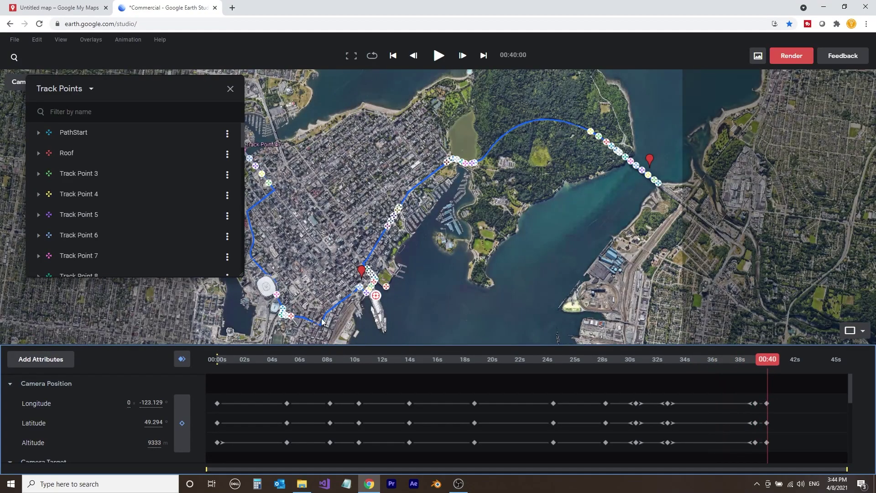
drag(330, 212, 379, 230)
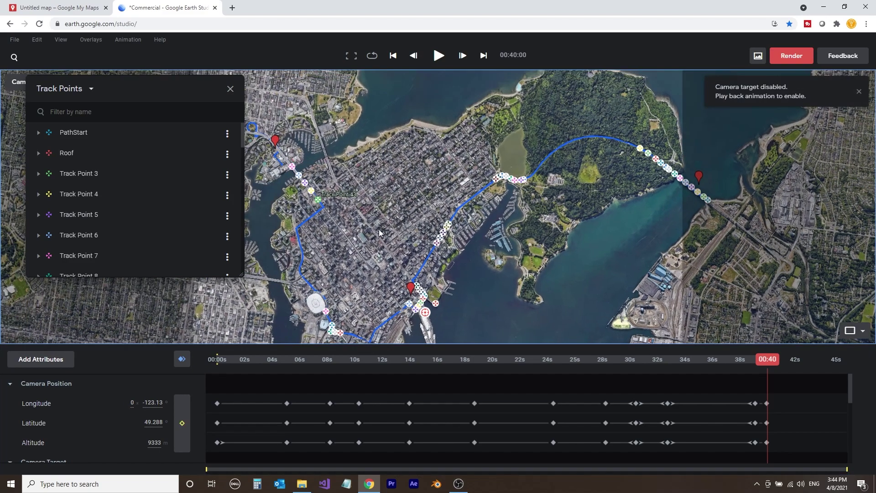
key(ctrl+s)
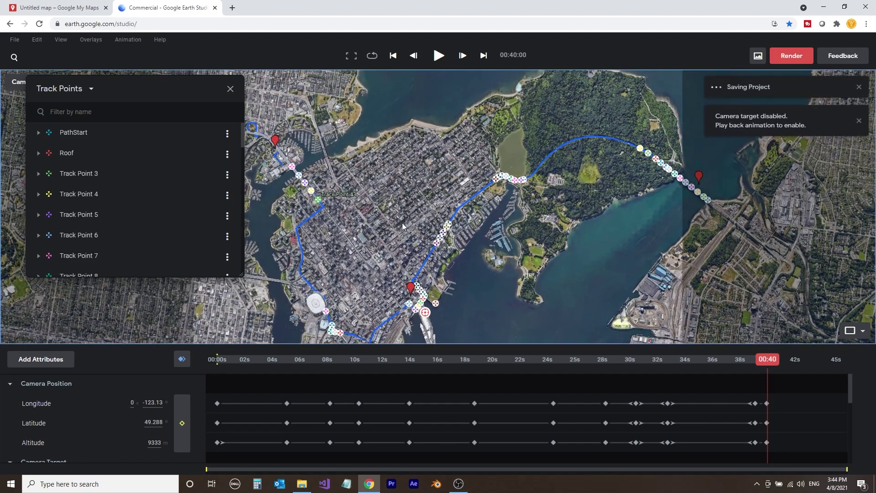
Add the Time of Day and Clouds attributes to the animation and go to the bridge shot at 00:01:17.
drag(655, 120, 438, 129)
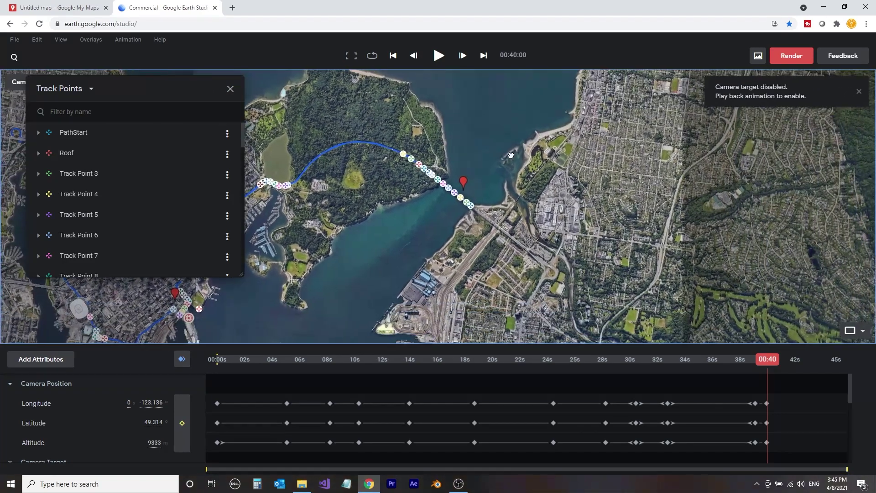
middle_drag(383, 227, 402, 186)
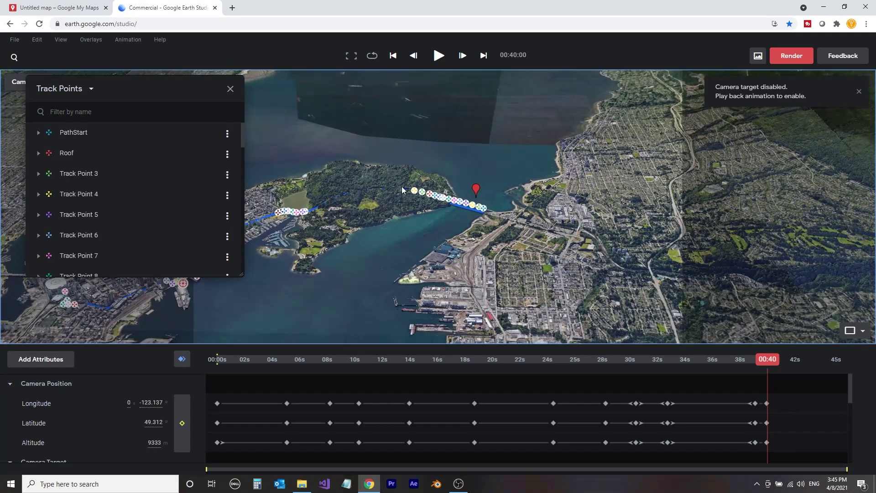
scroll(401, 186, up, 5)
click(40, 361)
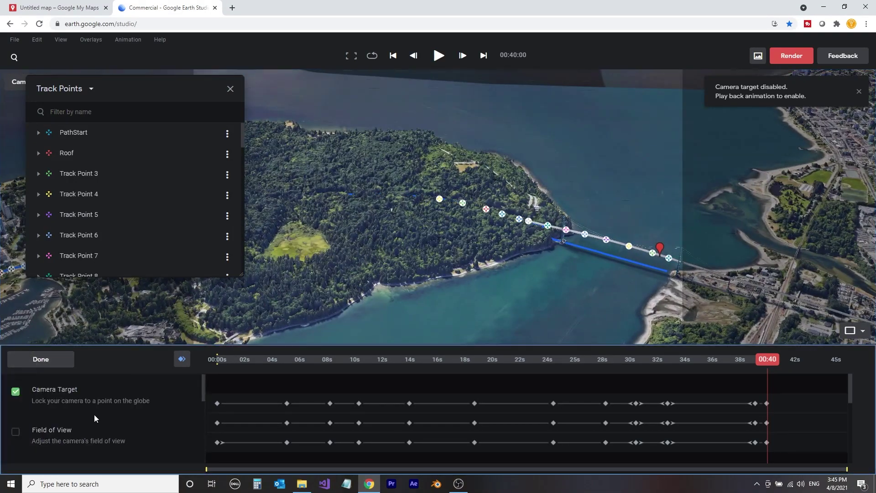
scroll(95, 418, down, 2)
click(16, 422)
click(15, 381)
click(239, 363)
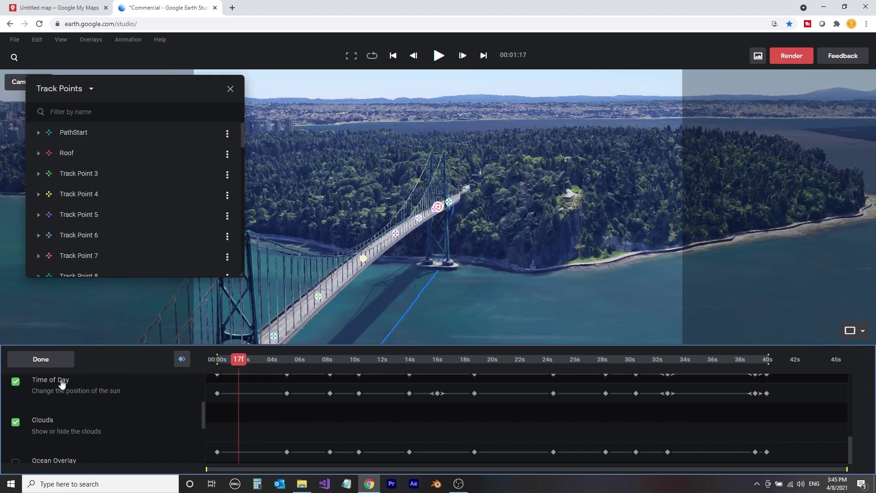
click(41, 359)
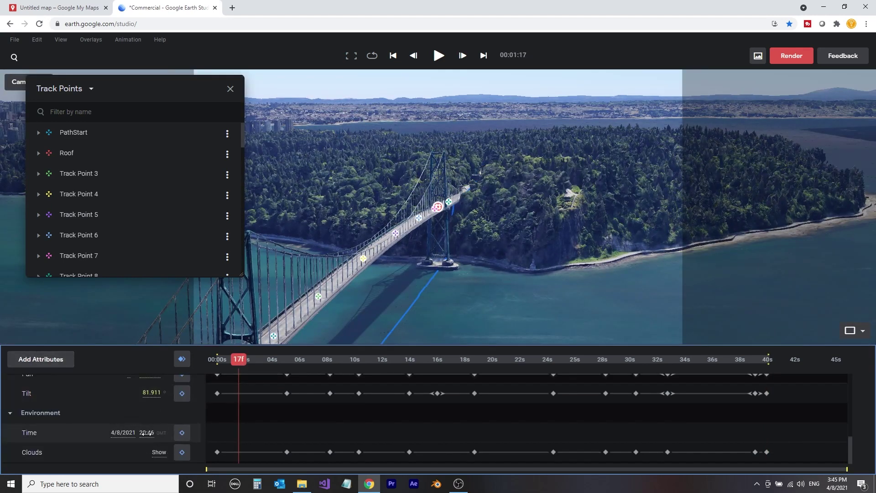
Set the environment time to 4/9/2021 01:30 and scrub through the whole flight to check the lighting.
drag(157, 437, 222, 439)
shift+drag(465, 256, 590, 117)
drag(161, 434, 231, 440)
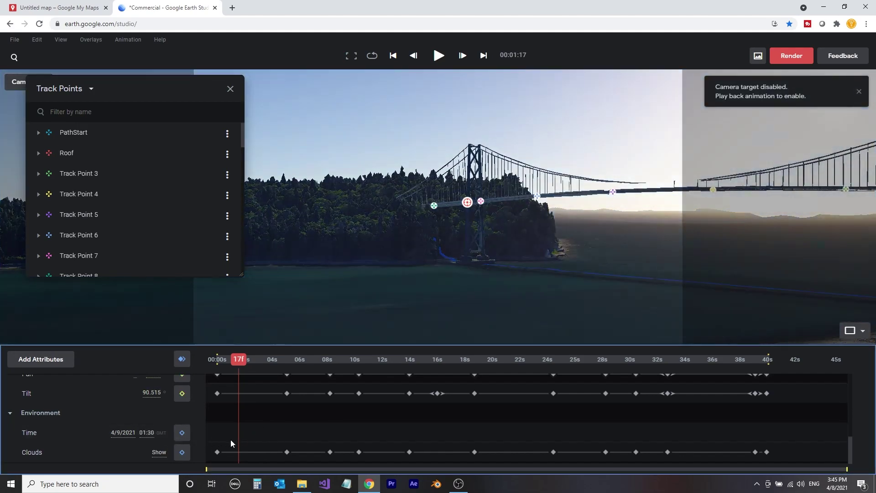
drag(238, 359, 753, 306)
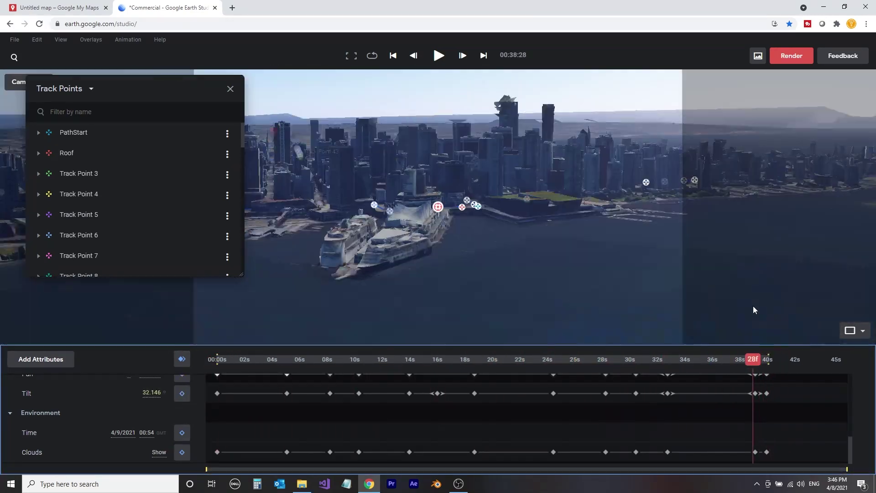
drag(753, 359, 215, 395)
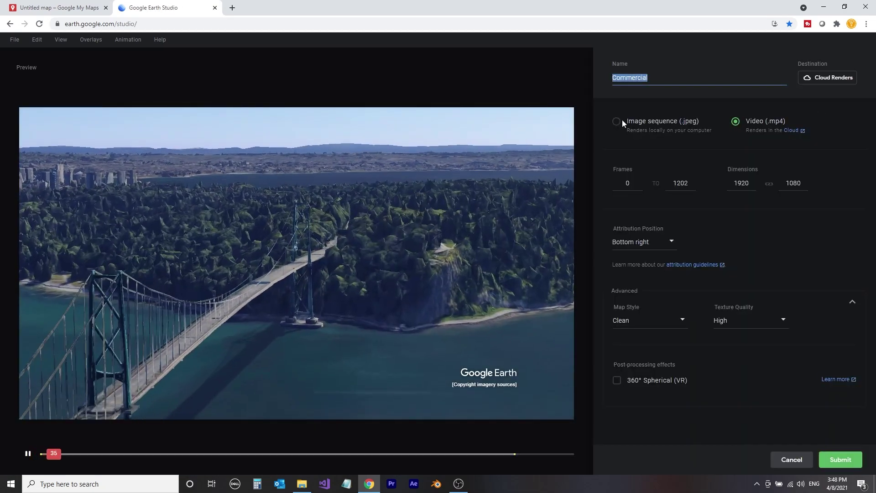
Configure the render as a .jpeg image sequence with D:\Project\Earth\Commercial as the destination folder.
click(617, 122)
click(824, 77)
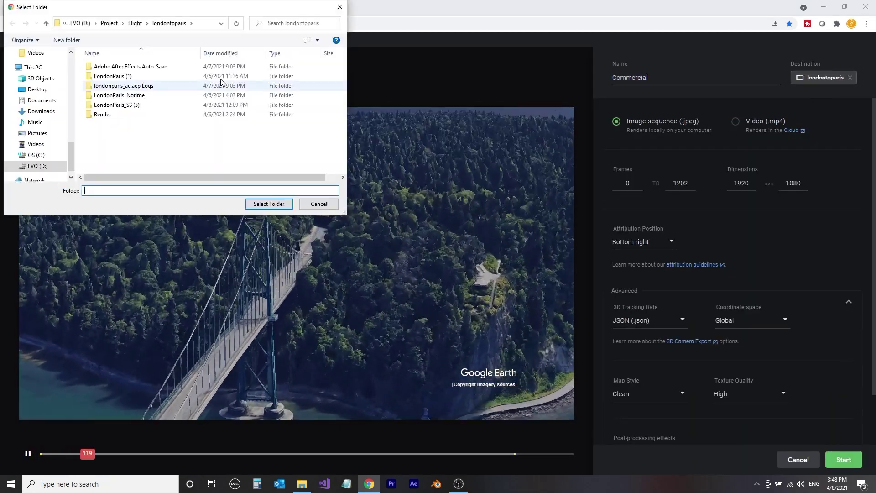
click(113, 24)
double_click(107, 76)
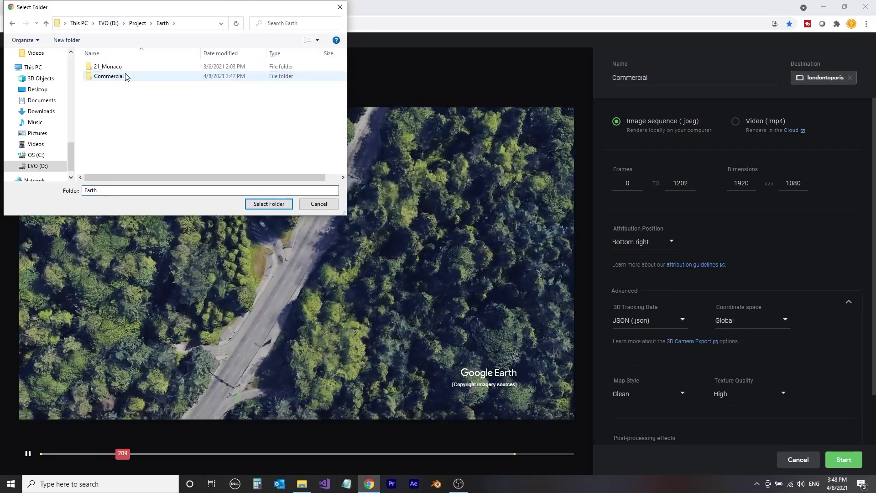
double_click(119, 76)
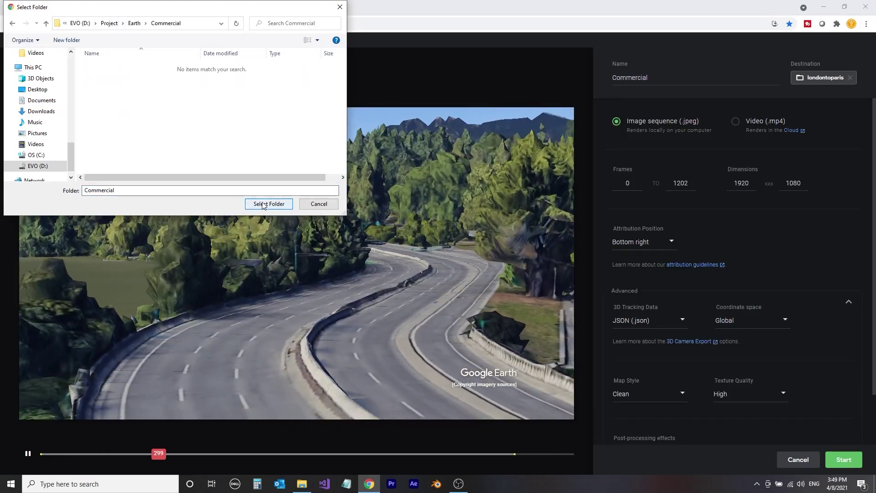
click(268, 204)
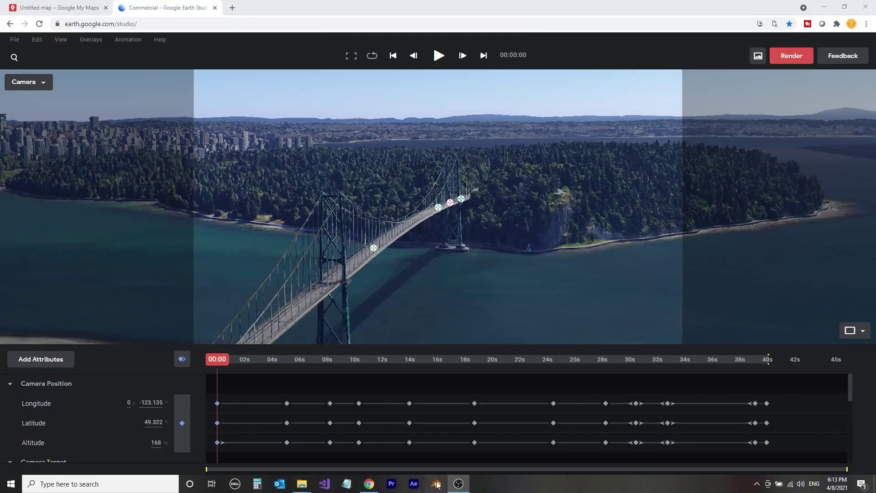
Switch to Blender, delete the default cube and bring up the Earth Studio import options.
click(437, 484)
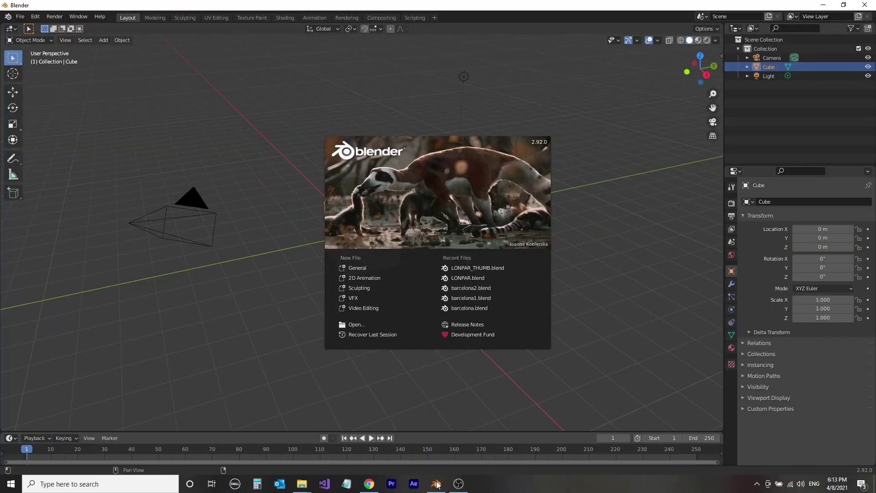
click(594, 325)
key(Delete)
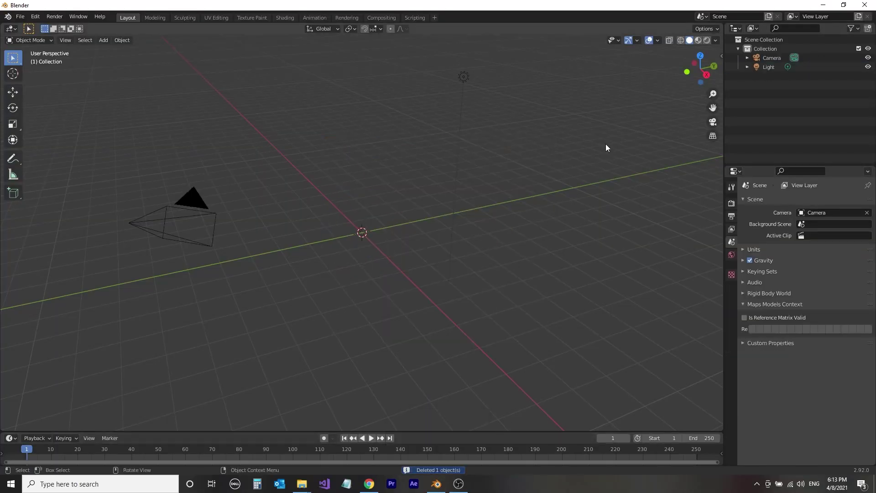
key(n)
click(715, 114)
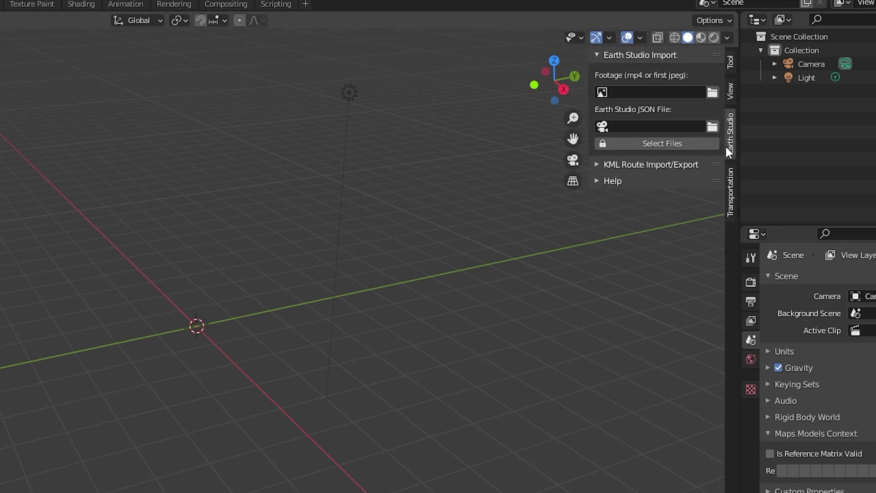
Choose the first JPEG in the footage folder of D:\Project\Earth\Commercial\Commercial as the Earth Studio footage.
click(713, 92)
click(6, 292)
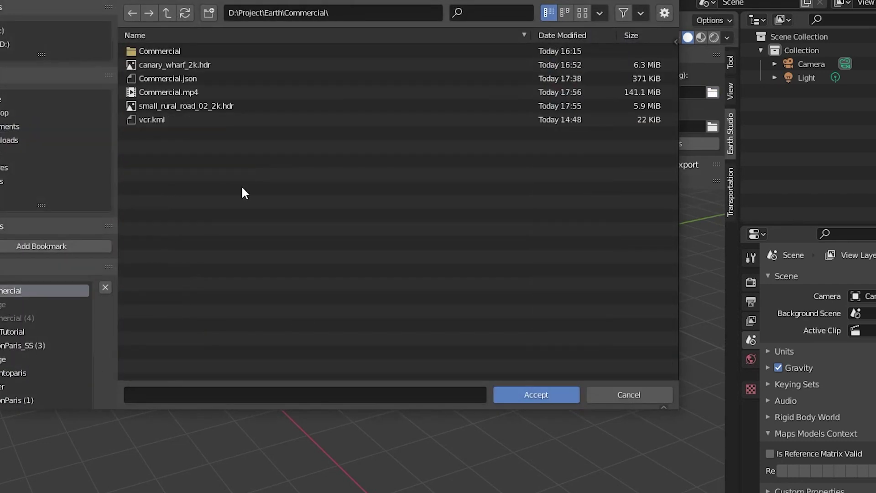
double_click(162, 49)
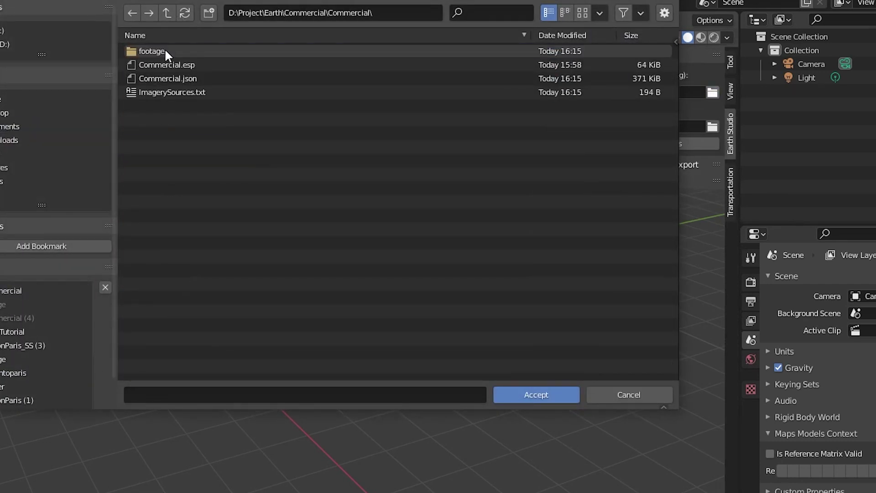
double_click(164, 48)
click(173, 49)
click(552, 395)
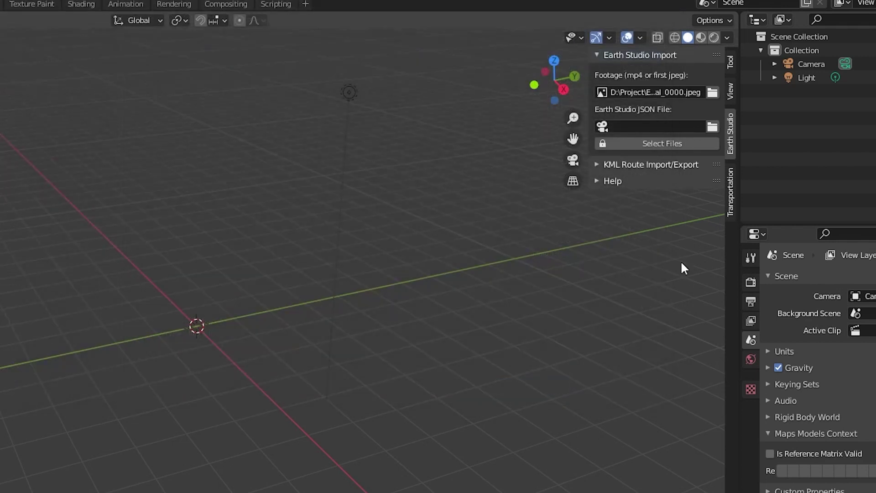
Choose Commercial.json from the Commercial render folder as the Earth Studio JSON file and import the Earth Studio project.
click(712, 127)
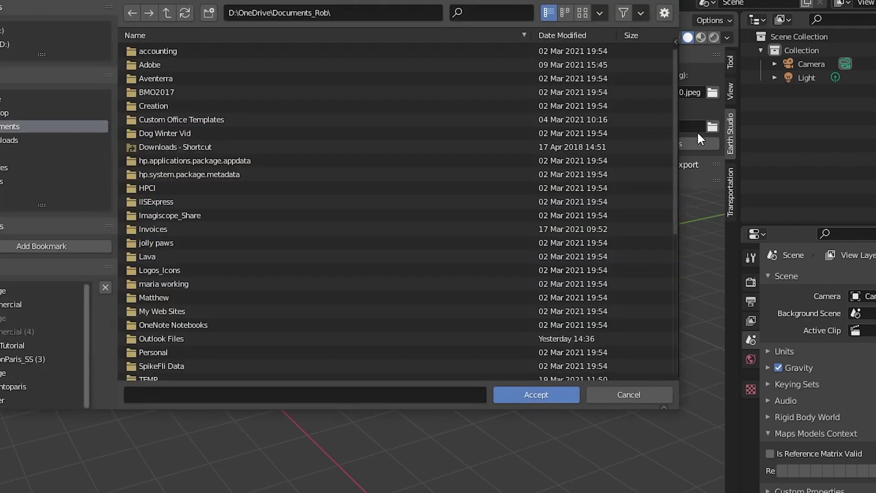
click(9, 304)
double_click(163, 51)
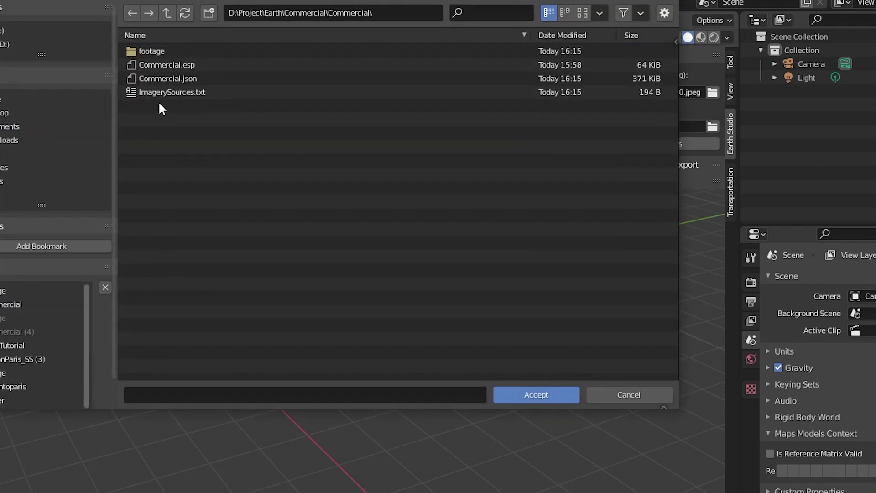
click(178, 78)
click(536, 396)
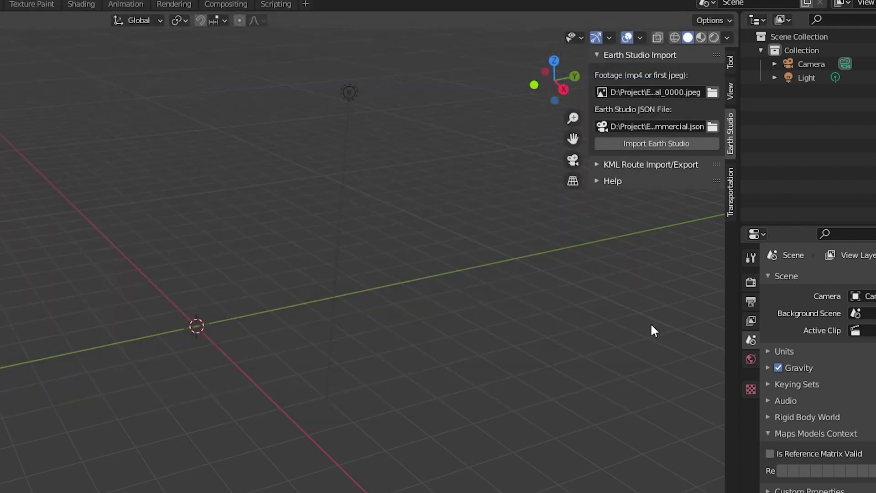
click(661, 144)
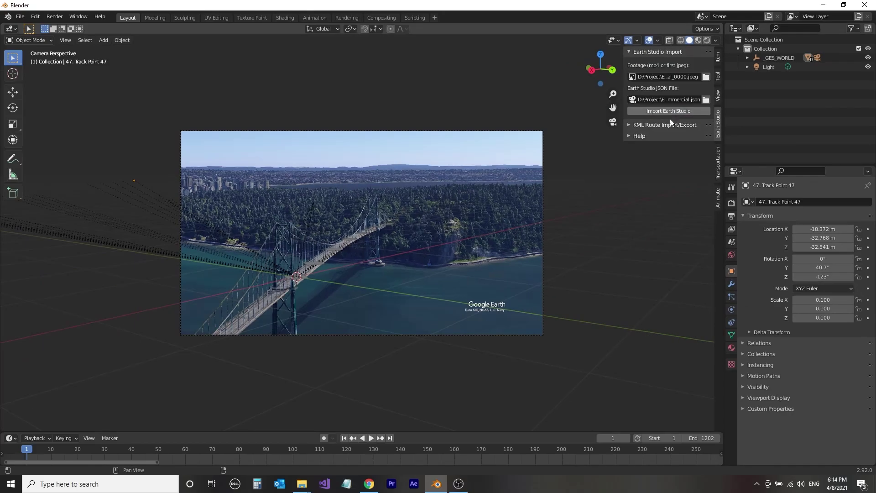
Fit the camera frame to the viewport, switch to rendered shading and make the film background transparent.
key(Home)
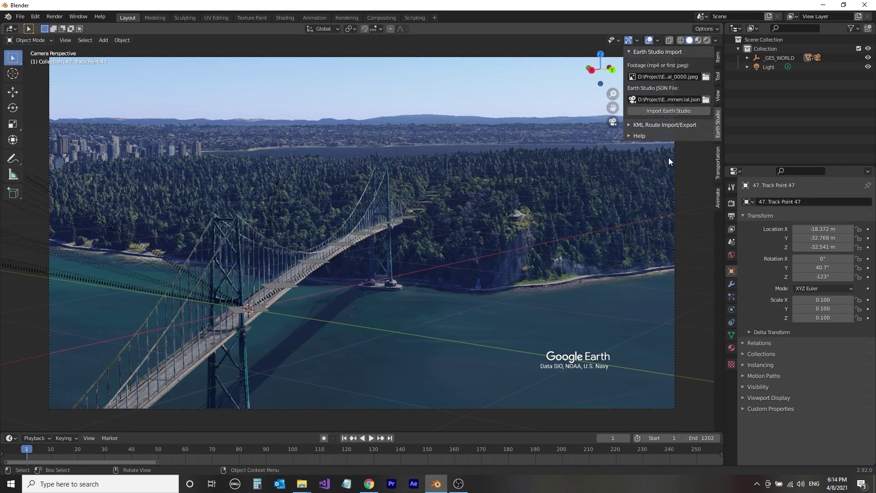
click(707, 39)
click(731, 204)
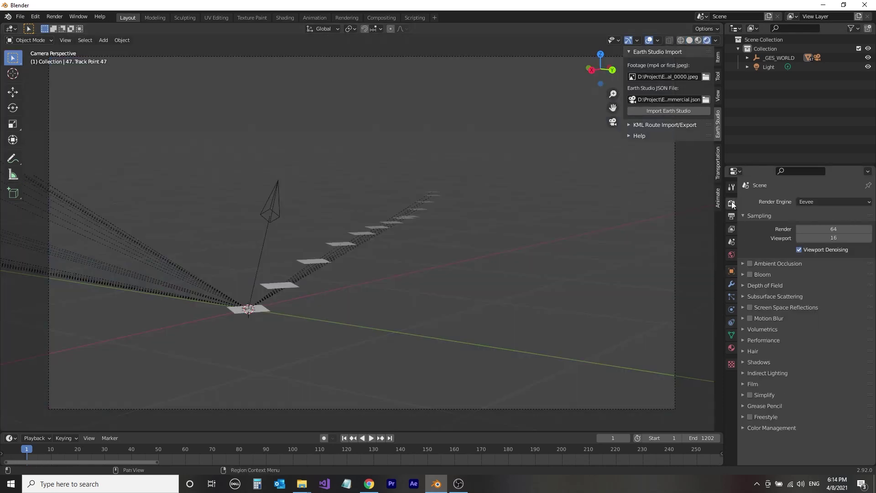
click(751, 383)
click(796, 408)
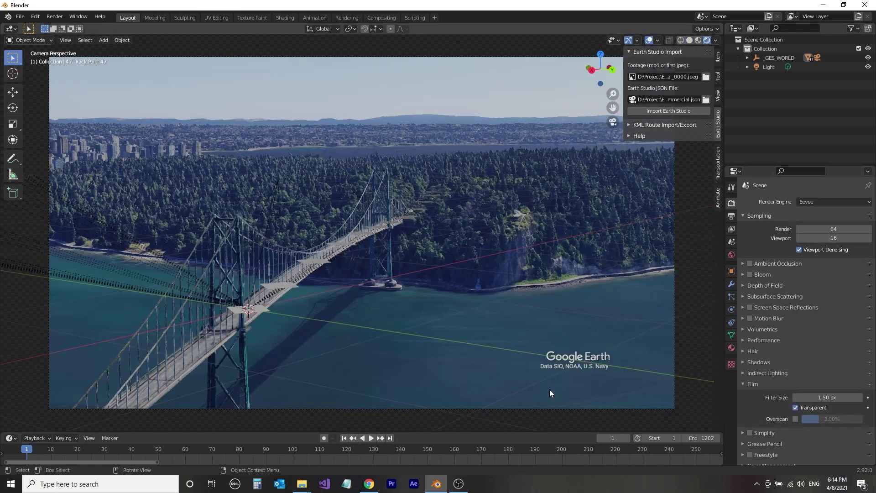
Fit the full frame range in the timeline and scrub to frame 1162 to check the imported camera flight.
mouse_move(29, 447)
mouse_down()
mouse_move(86, 458)
mouse_move(404, 460)
mouse_move(648, 439)
mouse_up()
click(109, 439)
mouse_move(91, 437)
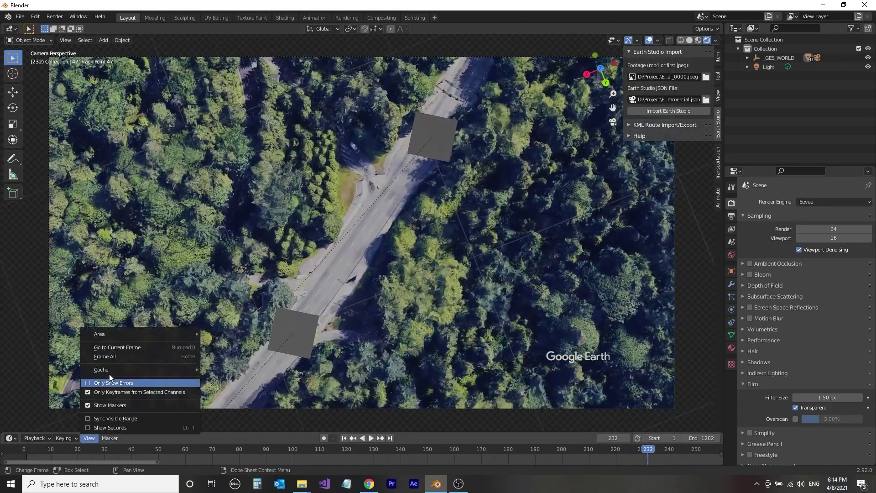
click(105, 356)
drag(200, 453, 633, 431)
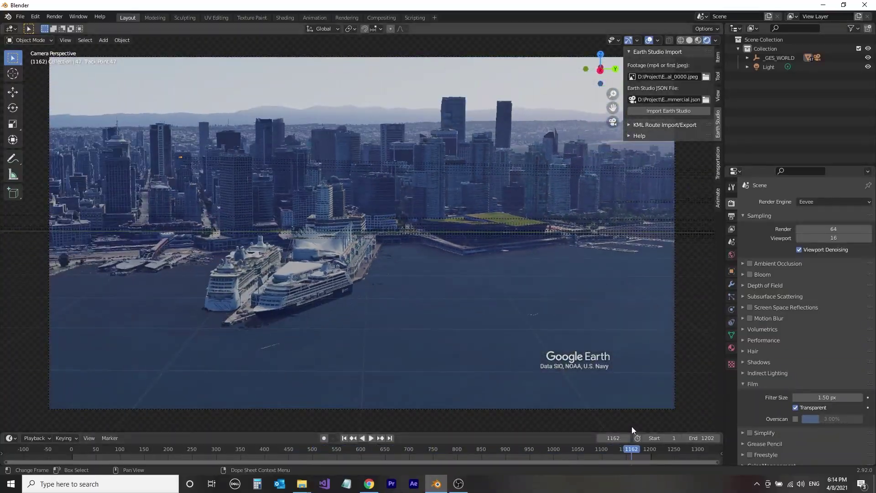
Choose vcr.kml from D:\Project\Earth\Commercial as the KML route file.
click(651, 124)
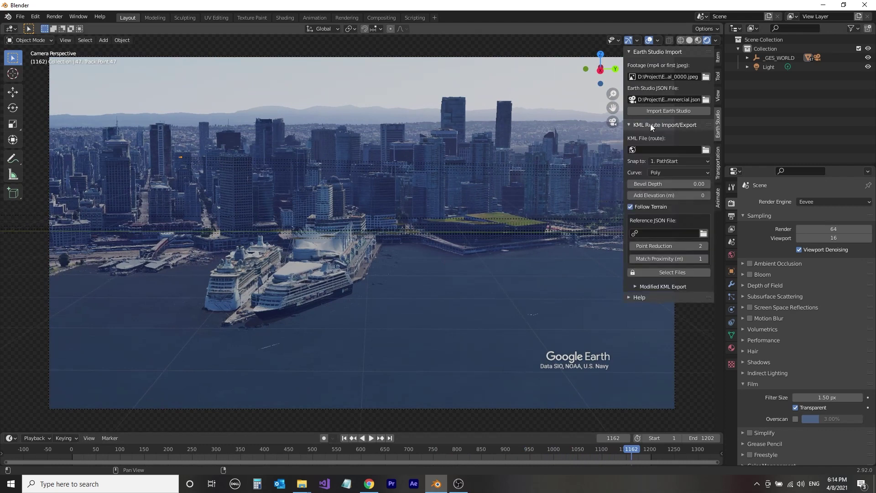
click(704, 152)
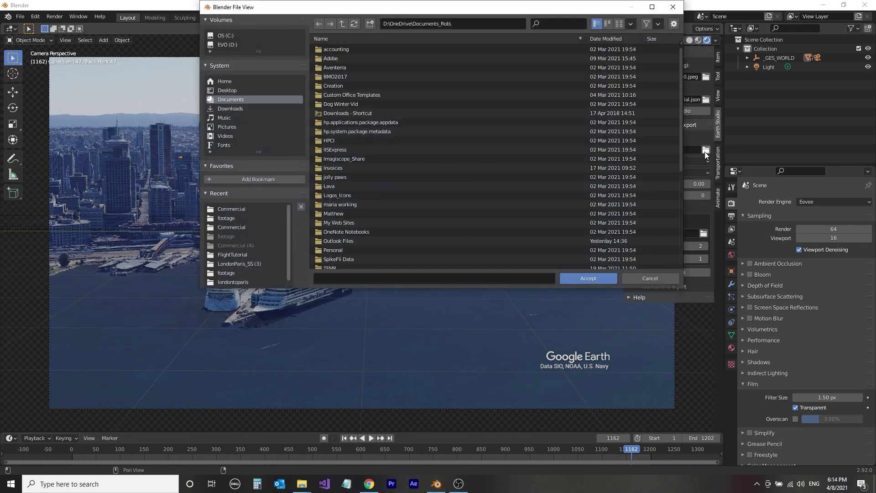
click(224, 209)
click(342, 24)
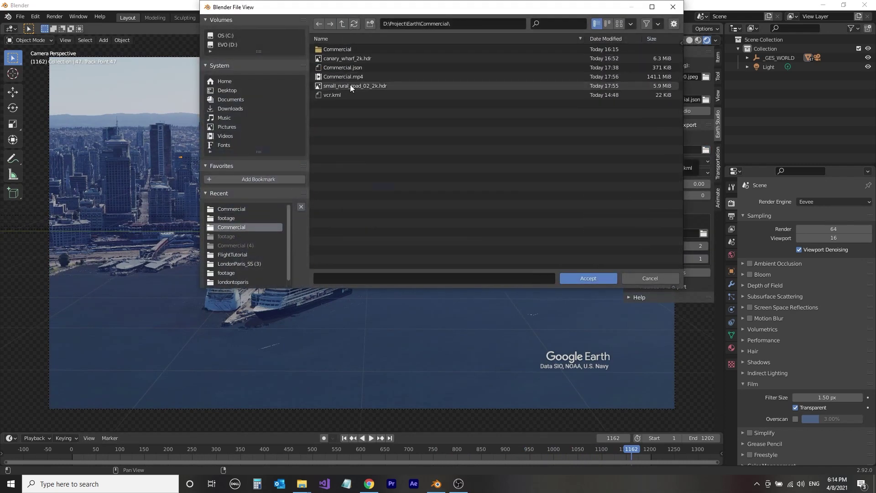
click(335, 93)
click(593, 278)
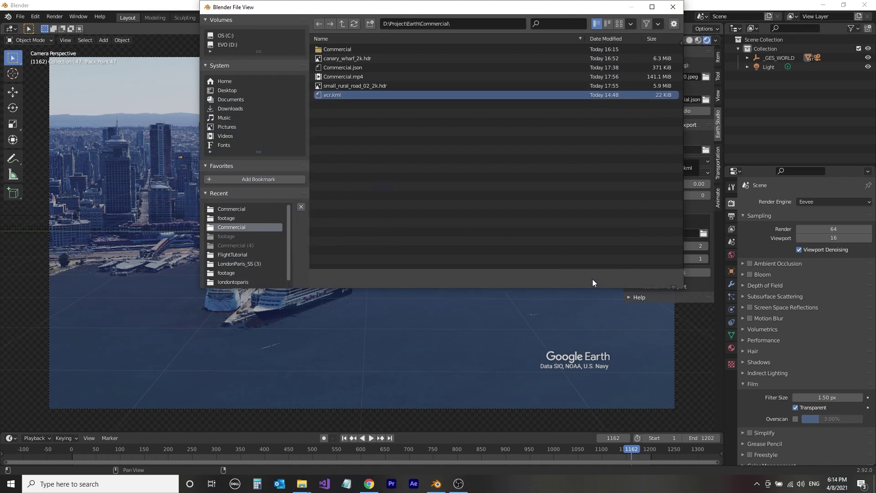
Set the KML route to snap to 1. PathStart with a Nurbs curve and a bevel depth of 0.01.
click(664, 161)
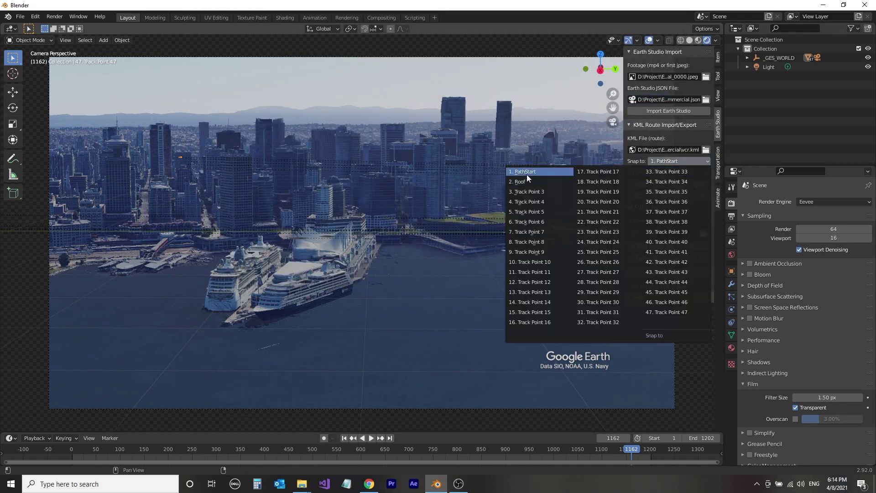
click(527, 174)
click(671, 173)
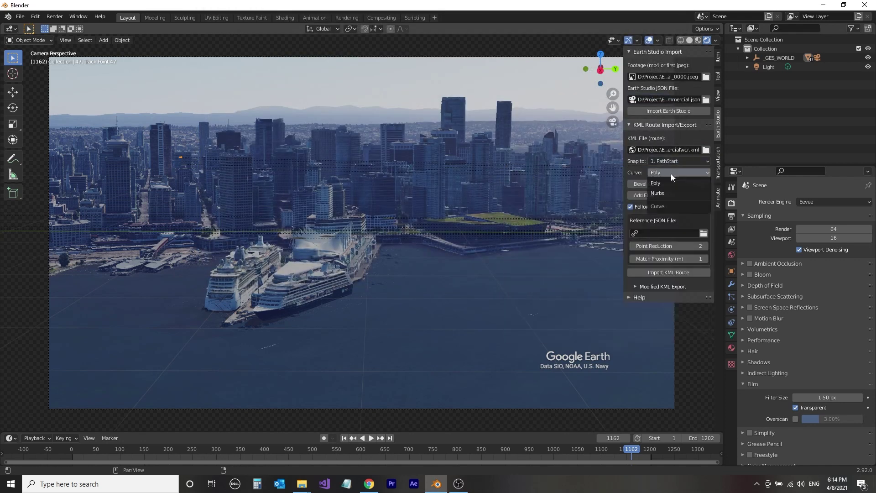
click(670, 193)
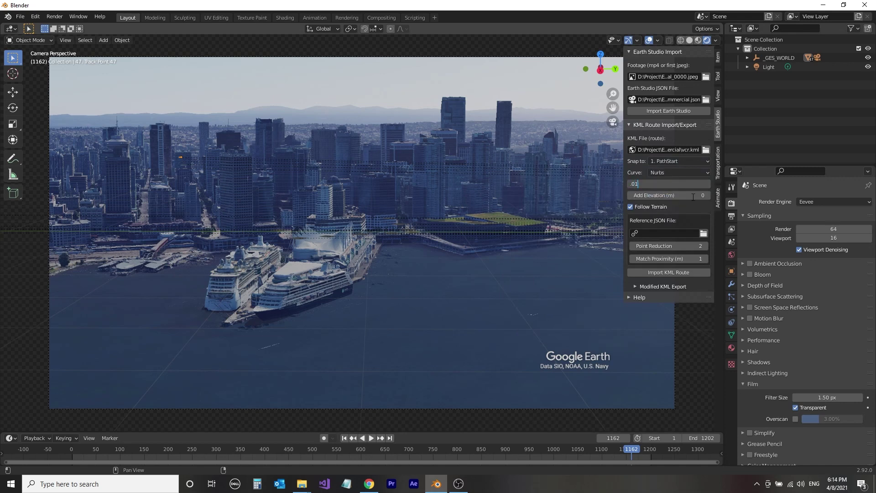
Choose Commercial.json from D:\Project\Earth\Commercial\Commercial as the reference JSON file and try to import the KML route.
click(703, 235)
click(234, 217)
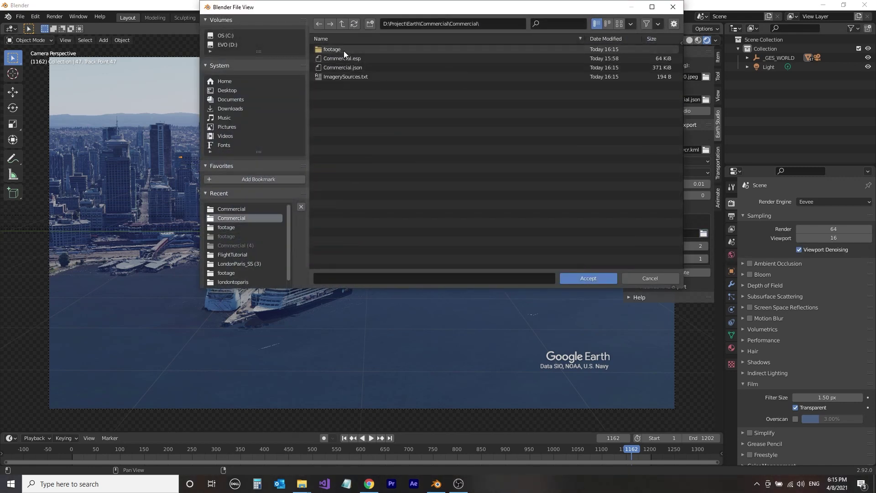
click(342, 23)
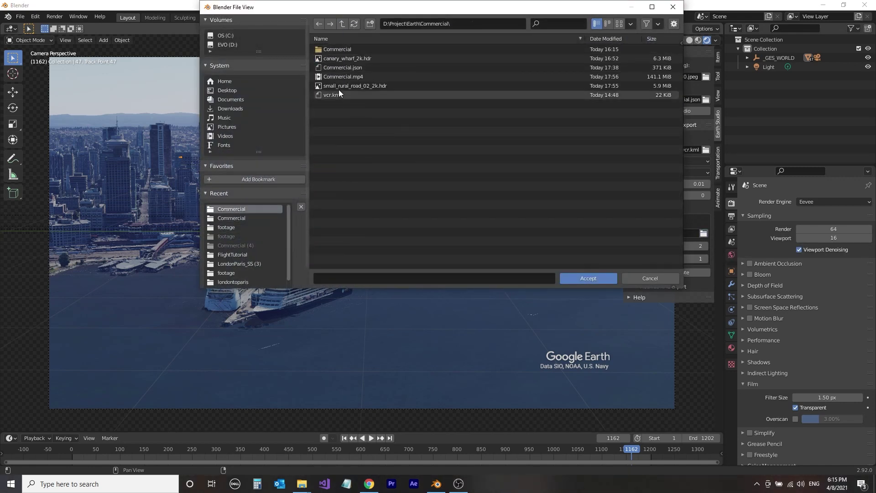
click(342, 23)
click(345, 59)
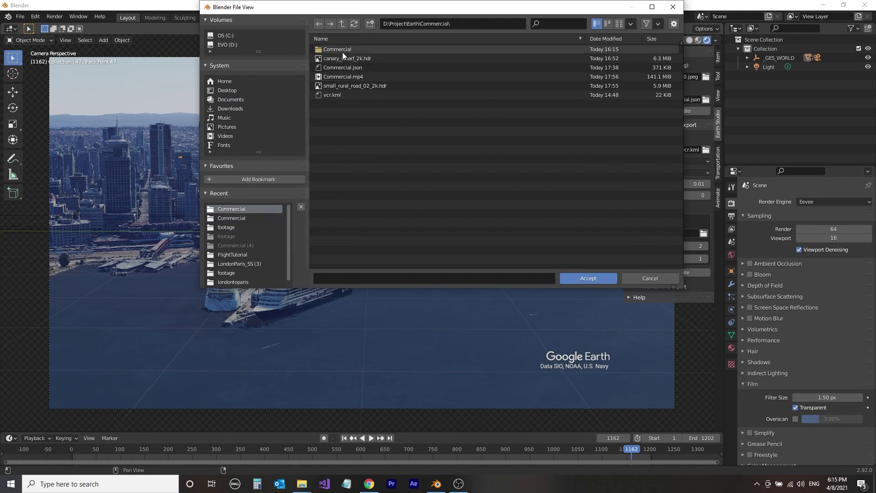
click(342, 50)
click(358, 69)
click(580, 279)
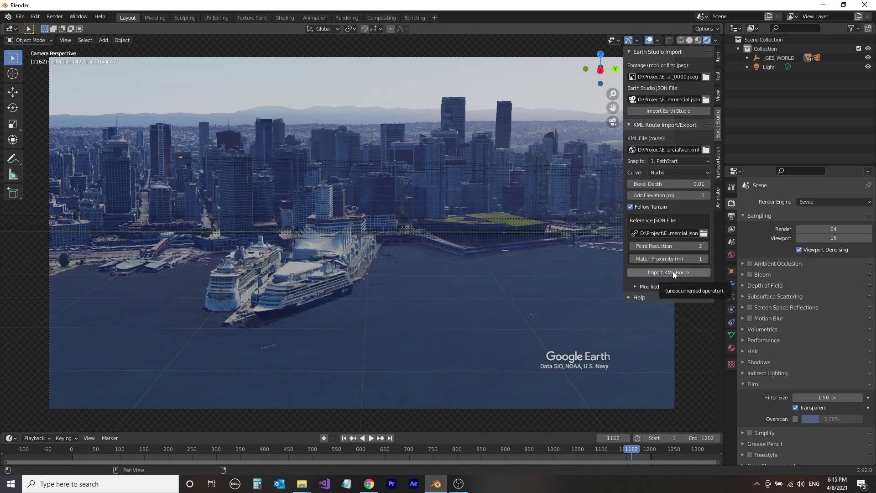
click(673, 273)
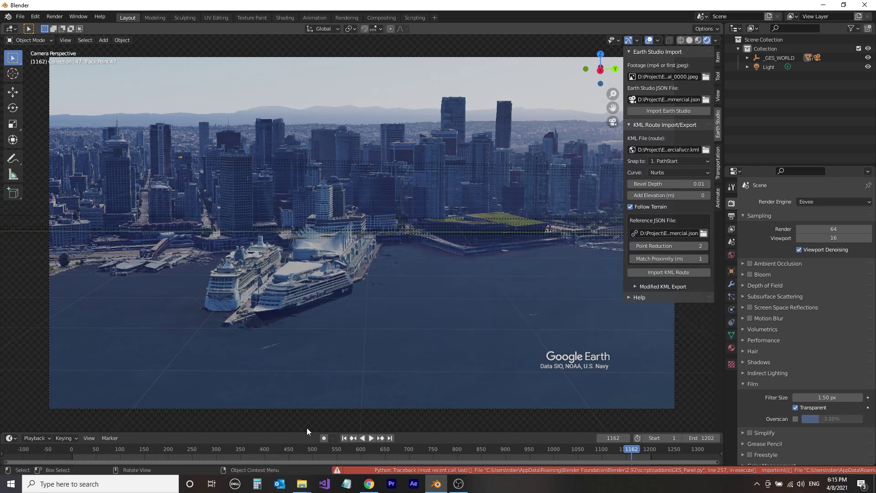
Search Windows for "earth", launch Google Earth Pro and dismiss its start-up tips.
click(146, 484)
text(earth)
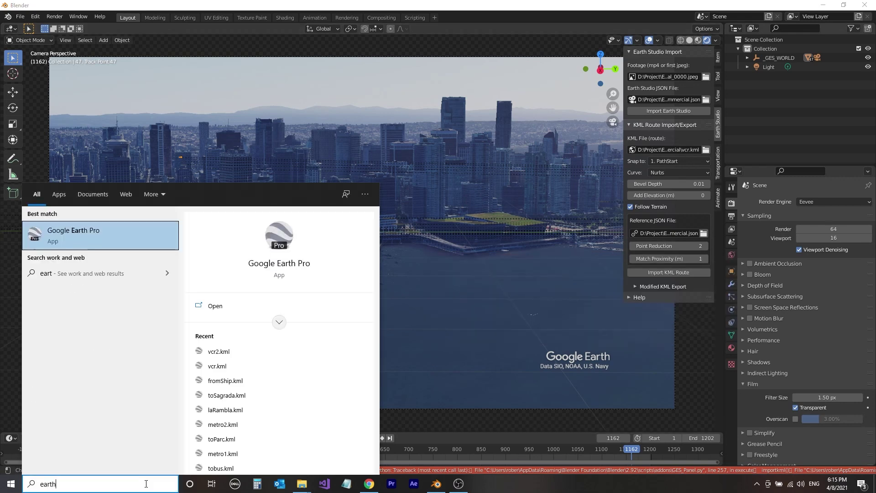
key(Return)
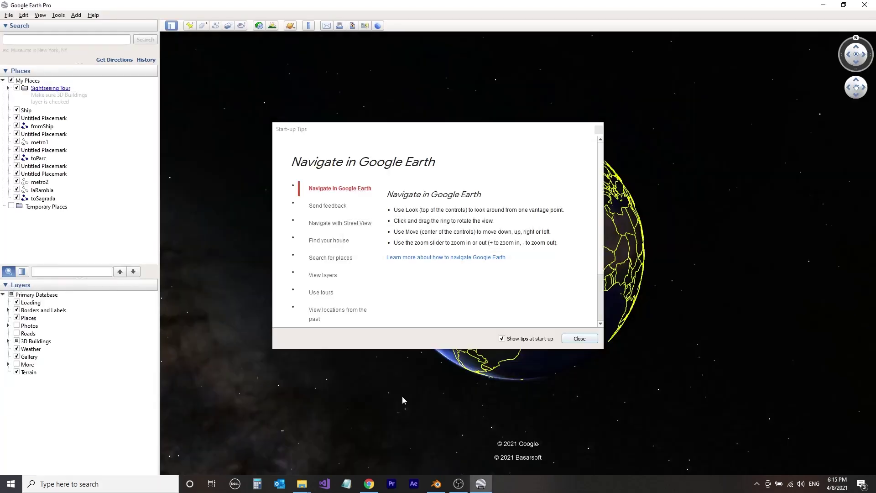
click(593, 340)
Open the KML file containing the directions from Lions Gate Bridge to Granville Island.
click(9, 16)
click(15, 26)
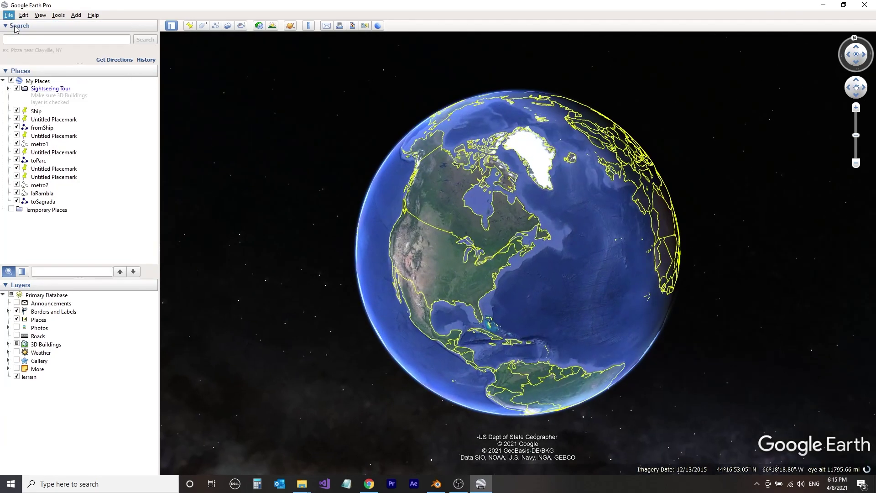
click(158, 86)
click(349, 243)
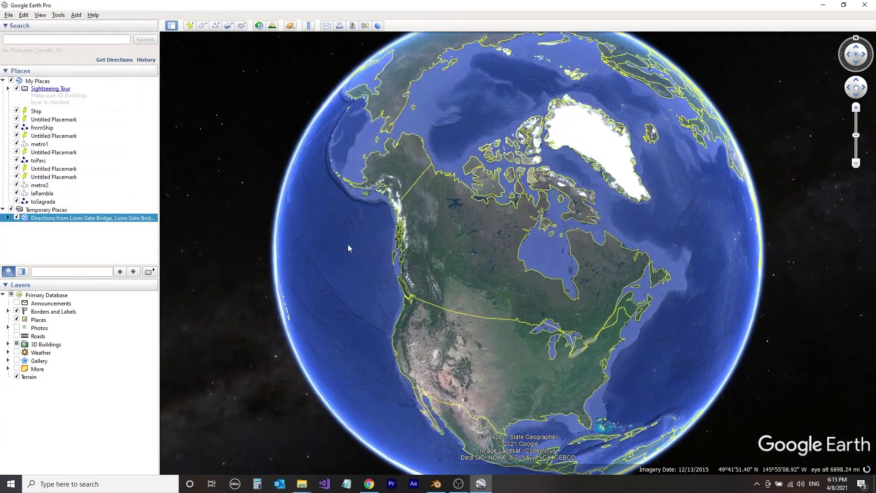
Expand the imported directions and rename their path item as "route".
click(8, 217)
click(45, 226)
right_click(46, 225)
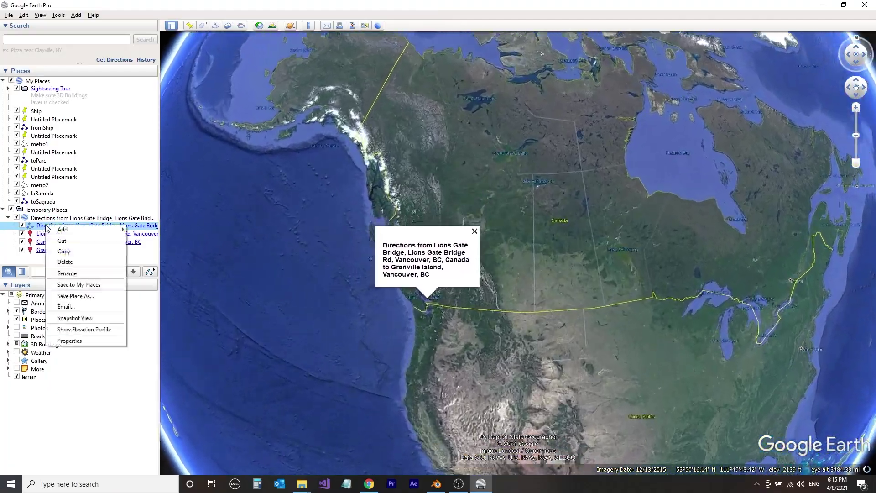
click(67, 273)
text(ro)
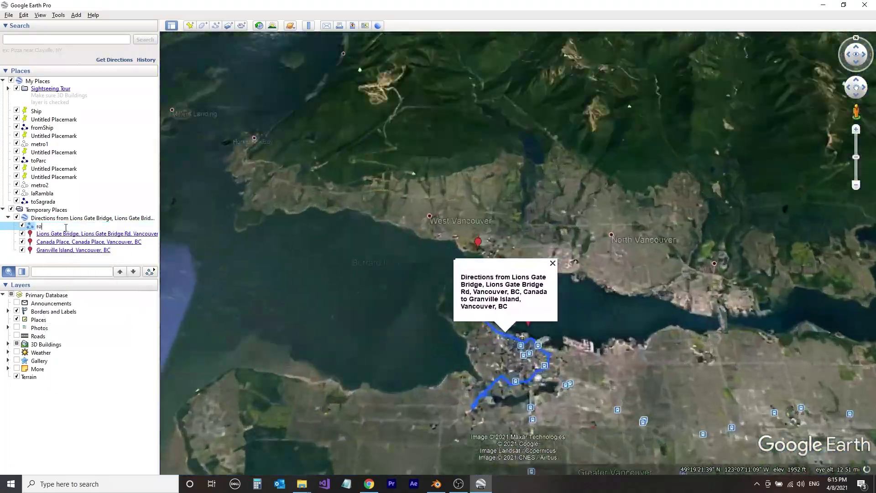
text(ute)
key(Return)
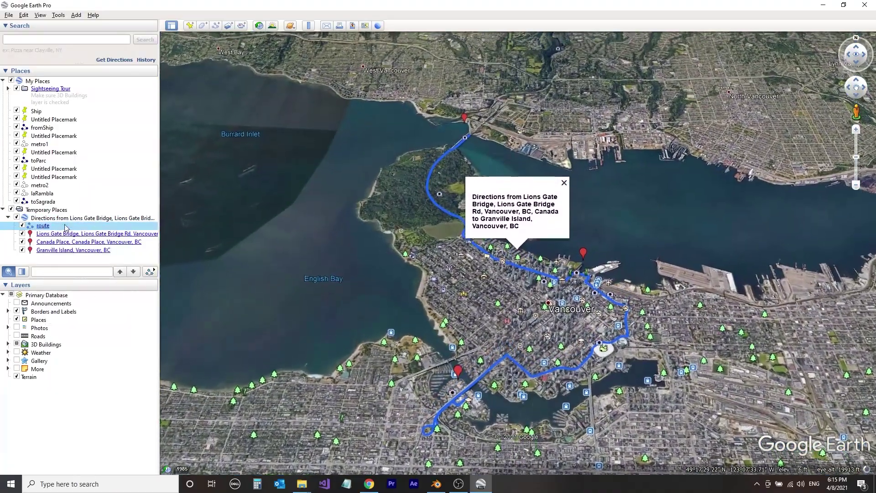
Save the route place in Kml format as route.kml in D:\Project\Earth\Commercial and close Google Earth Pro.
right_click(56, 228)
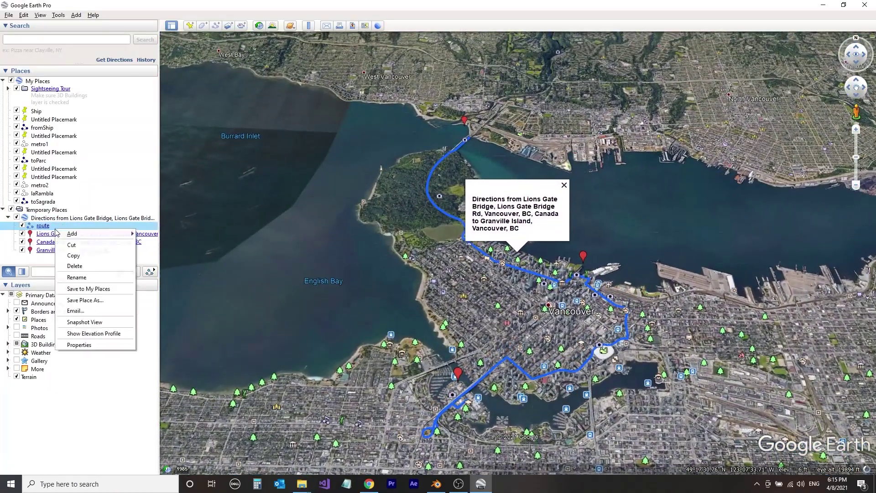
click(85, 299)
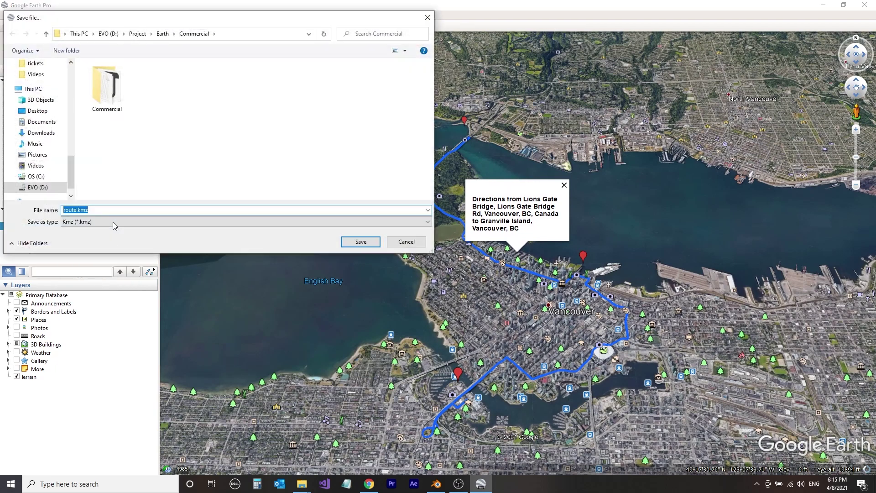
click(98, 222)
click(98, 239)
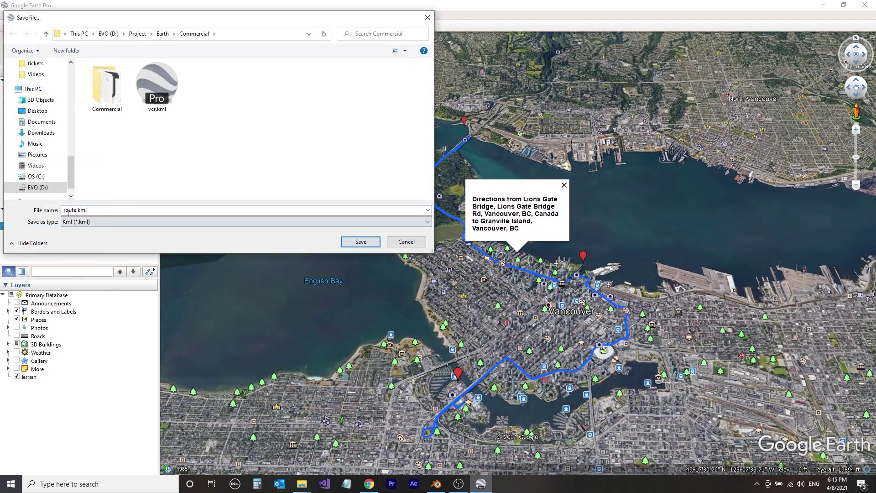
click(361, 242)
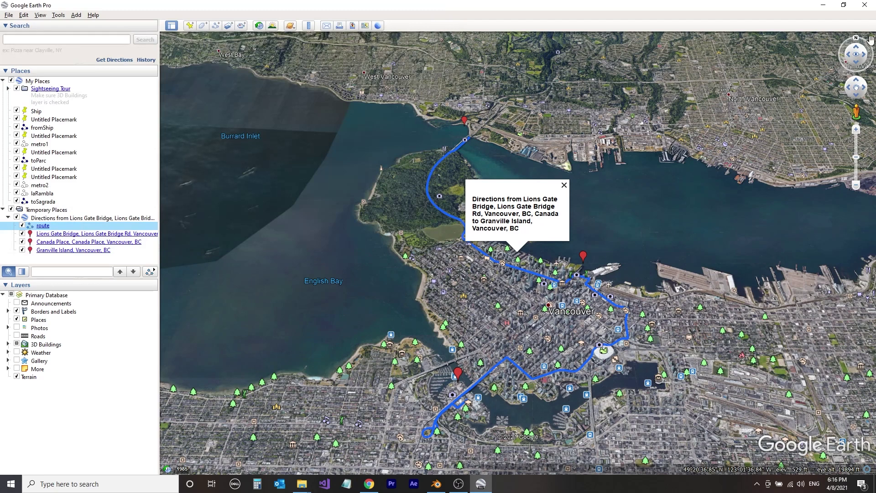
click(865, 5)
click(486, 254)
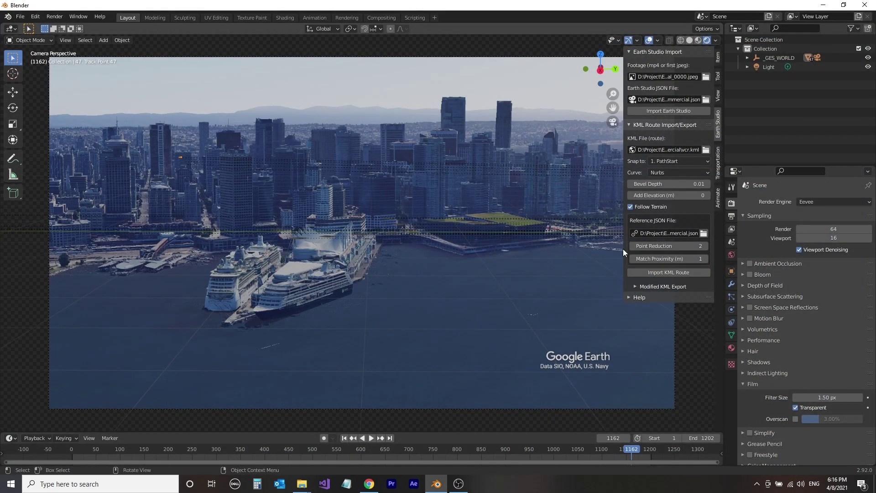
Replace the KML route file in Blender with route.kml and import the KML route.
click(706, 149)
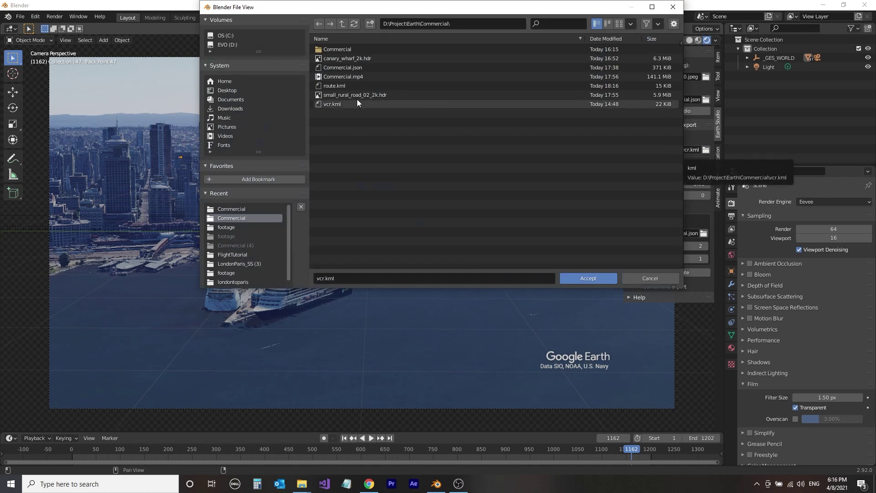
click(343, 85)
click(586, 278)
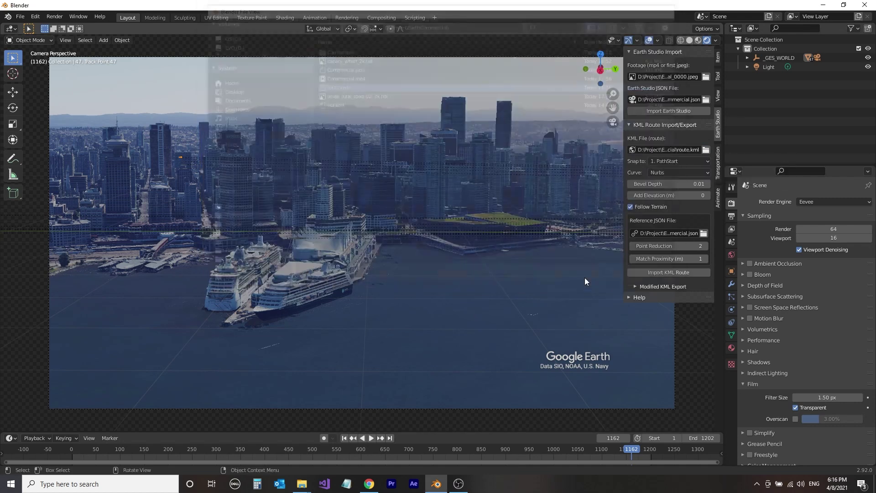
click(661, 272)
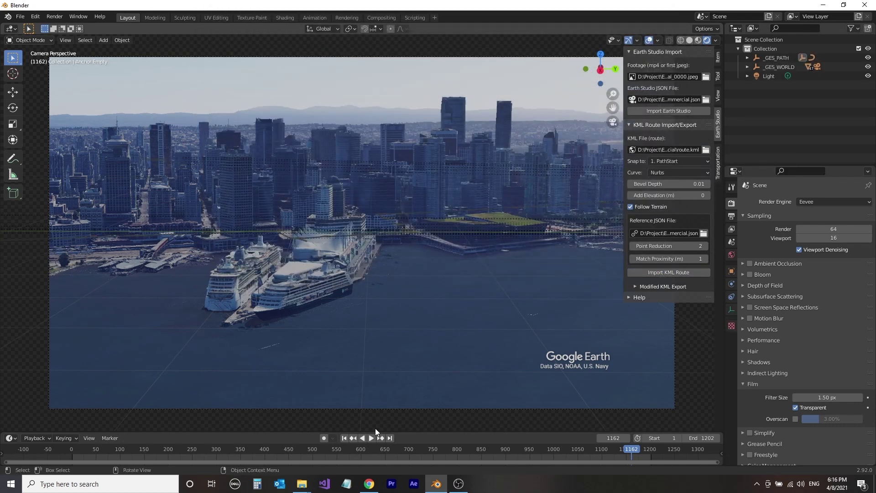
Go to about frame 355 and change the scene light to a Sun with a strength of 5.
drag(103, 447, 243, 452)
key(space)
key(space)
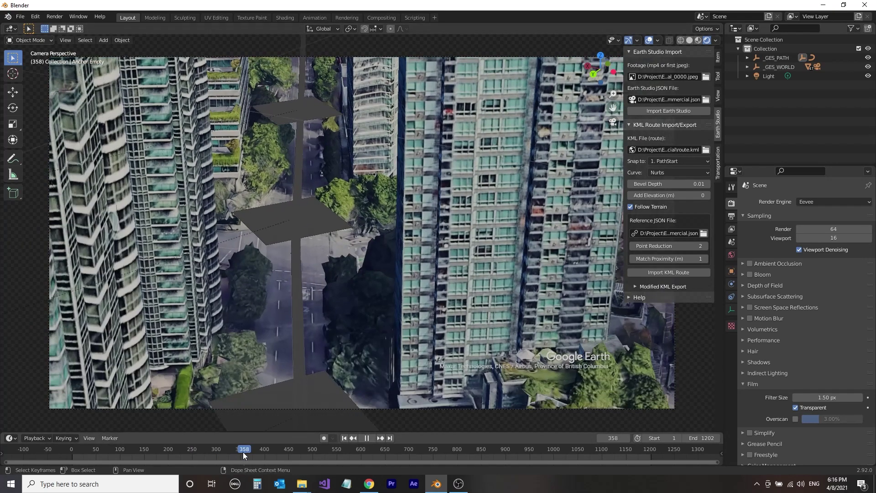
click(771, 75)
click(732, 309)
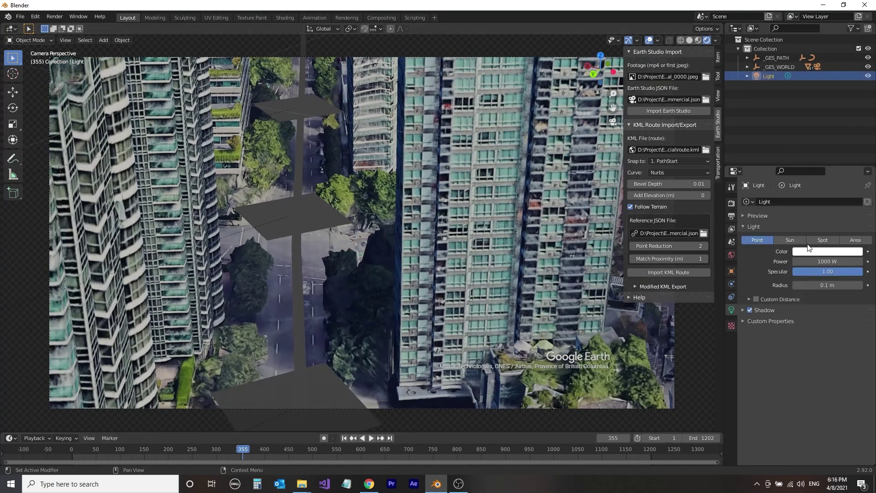
click(799, 242)
click(822, 262)
text(5)
key(Return)
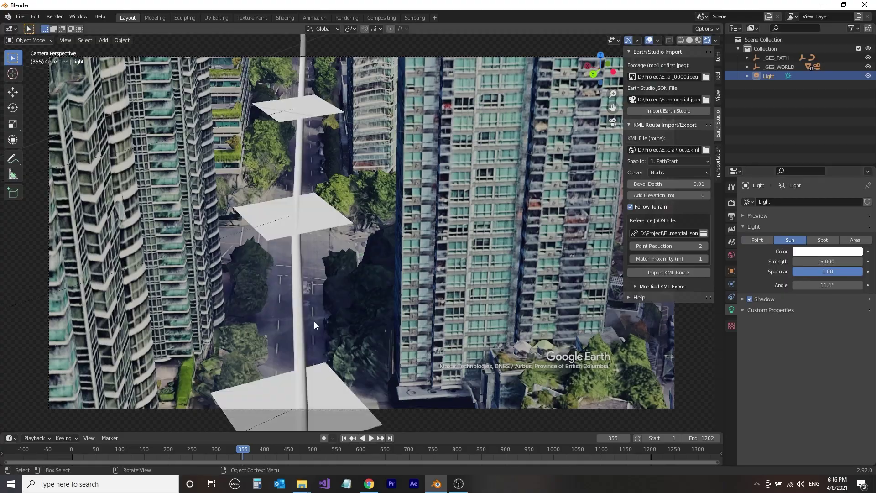
Go to frame 832 and compare the route curve's height with the Track Point 46 plane by viewing around it.
drag(251, 454, 473, 459)
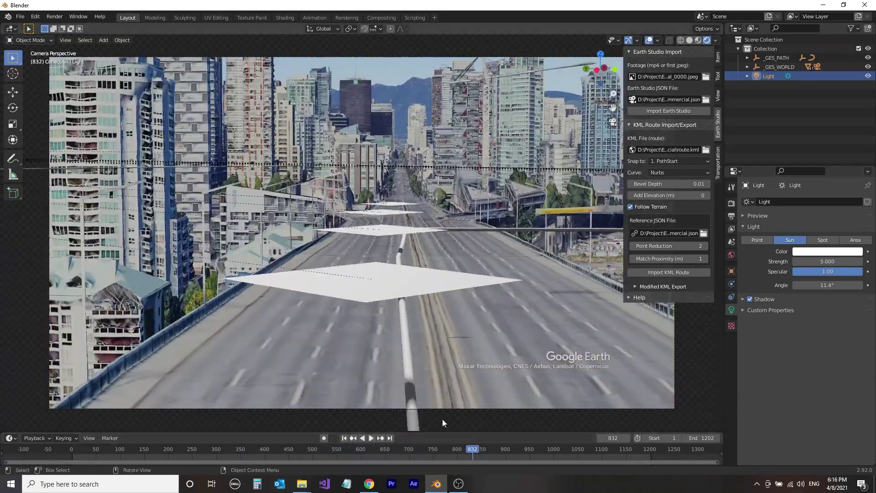
mouse_move(412, 388)
middle_down()
mouse_move(459, 378)
mouse_move(423, 380)
middle_up()
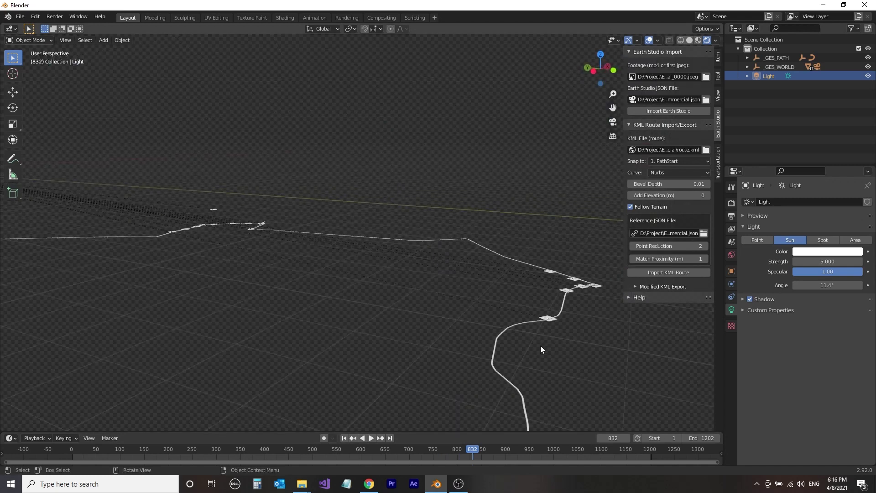
click(613, 122)
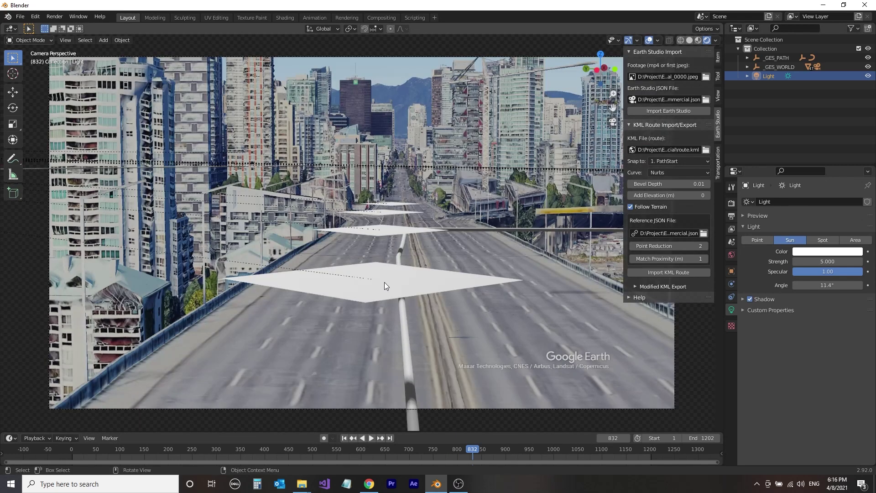
click(385, 282)
middle_drag(385, 283, 294, 356)
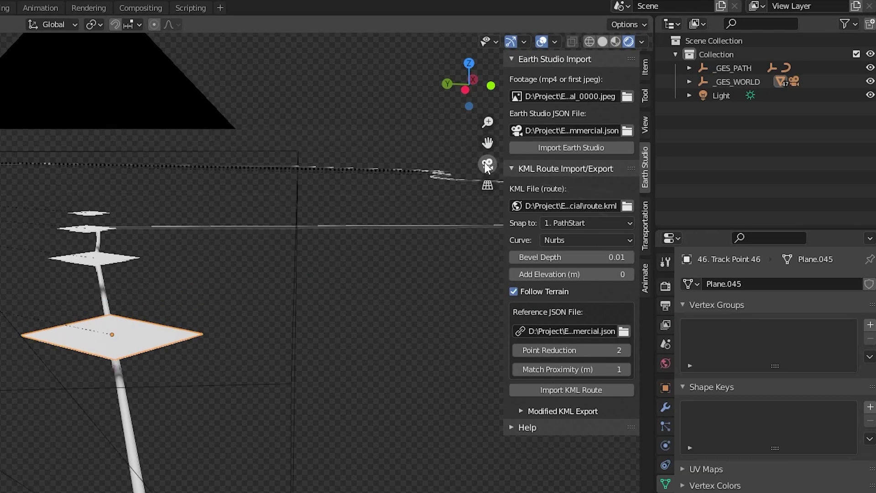
click(487, 167)
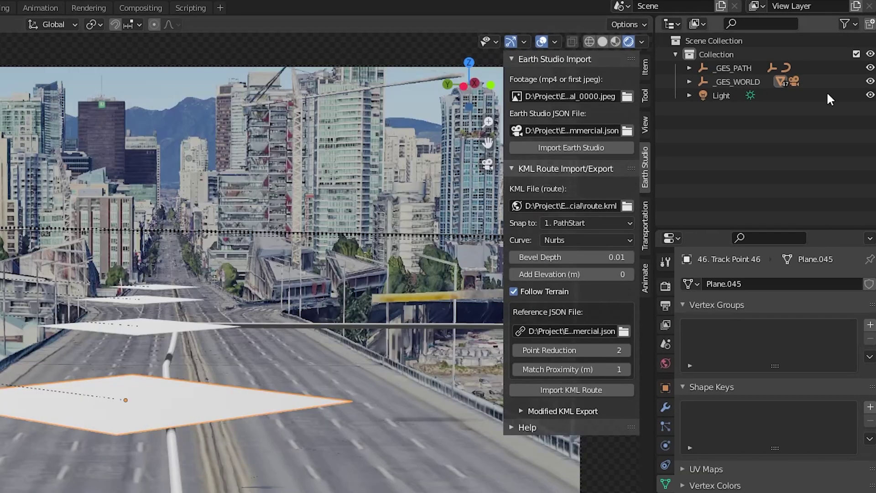
Delete the imported _GES_PATH route together with its child objects.
click(689, 68)
click(737, 94)
right_click(749, 68)
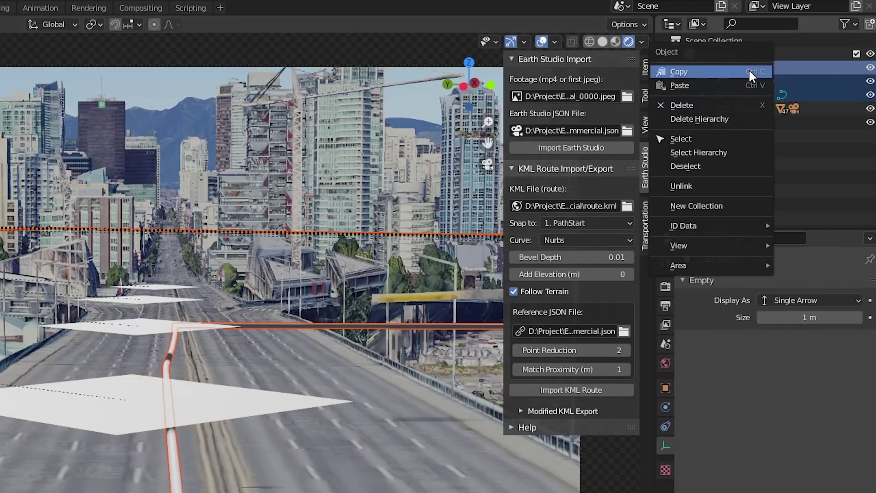
click(732, 102)
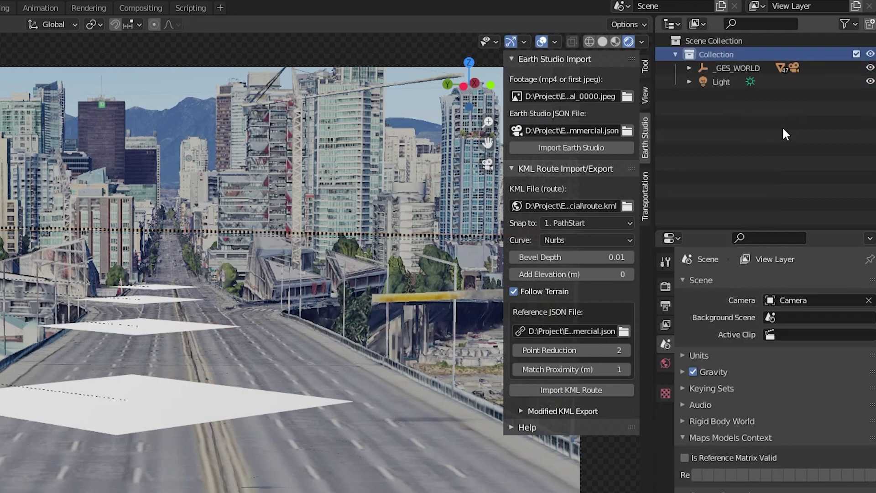
Set the route's match proximity to 3 m, import the KML route again and frame the Track Point 46 plane.
click(619, 370)
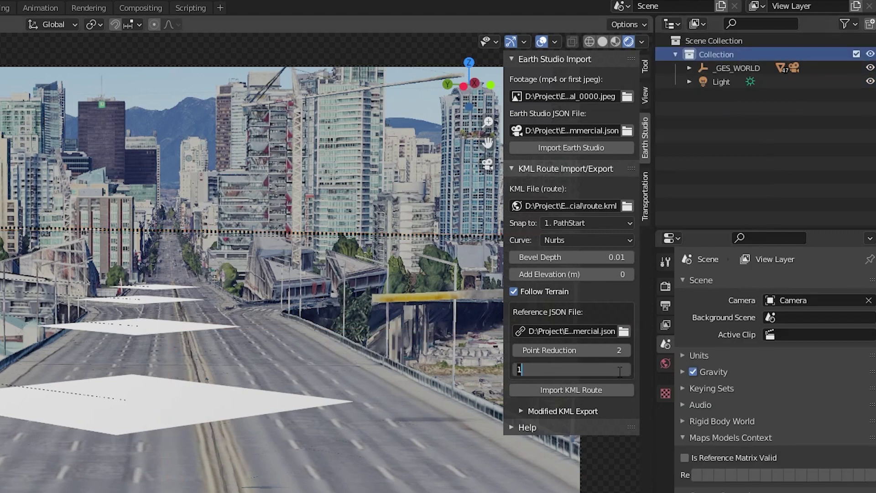
key(Return)
click(605, 391)
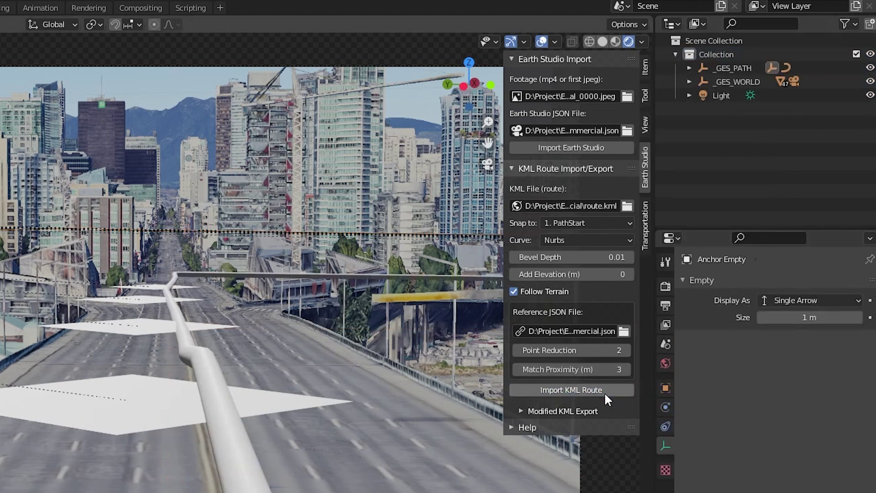
click(151, 403)
key(KP_Decimal)
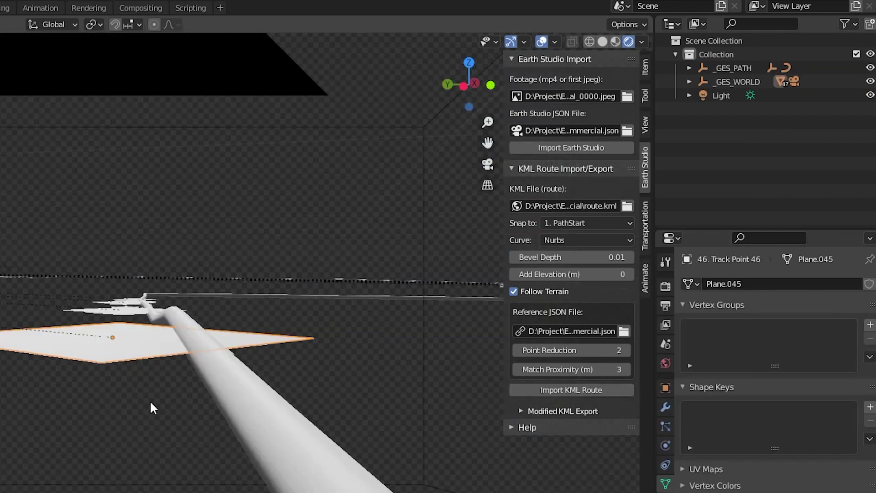
mouse_move(225, 408)
middle_down()
mouse_move(344, 409)
mouse_move(196, 428)
mouse_move(178, 415)
mouse_move(227, 404)
middle_up()
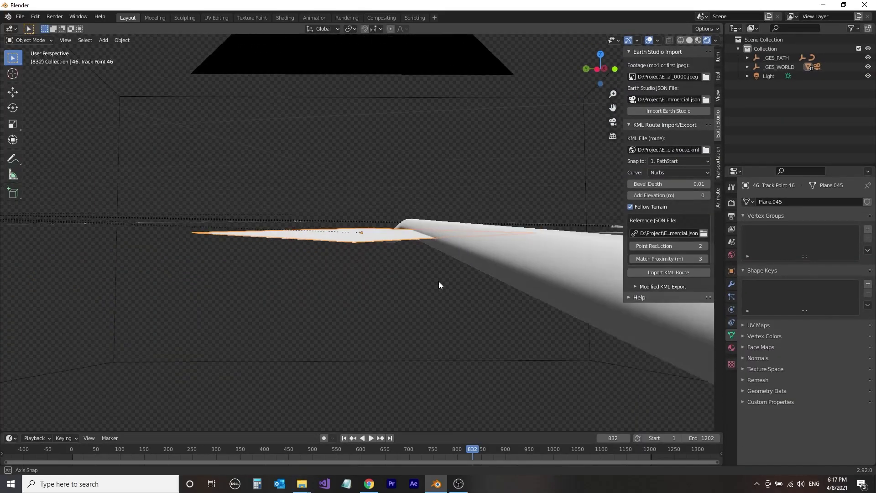
middle_drag(439, 285, 387, 264)
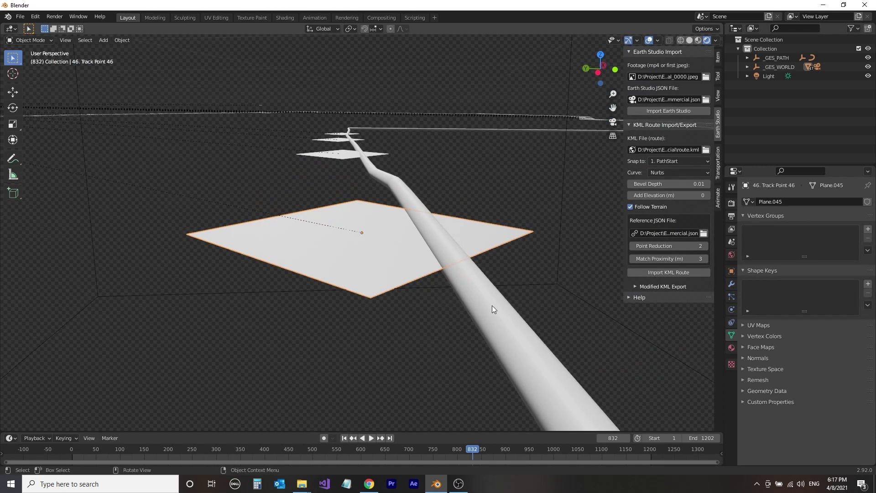
Switch to the Google Earth Studio project and display the directions overlay from Lions Gate Bridge to Granville Island.
click(371, 485)
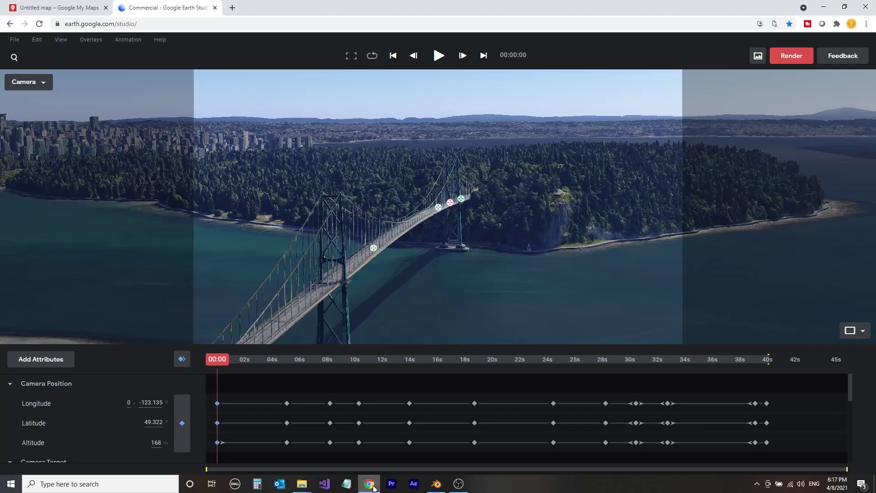
drag(355, 301, 363, 266)
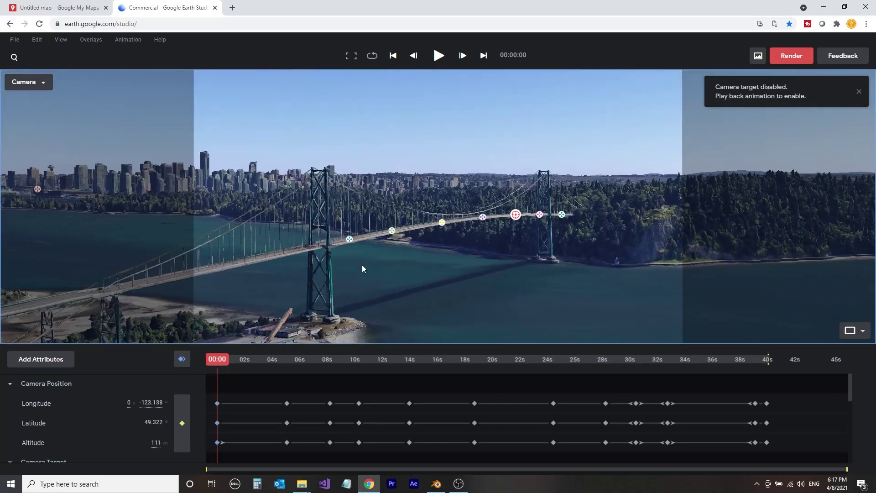
click(91, 40)
click(109, 85)
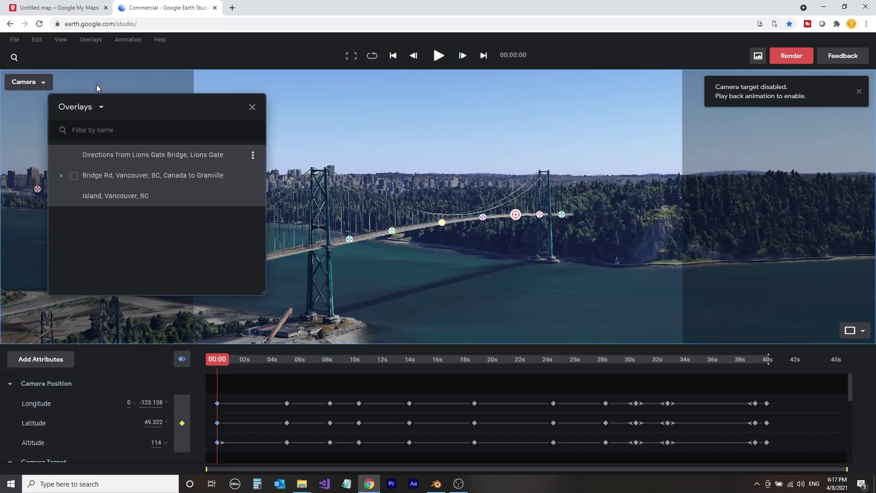
drag(345, 313, 326, 338)
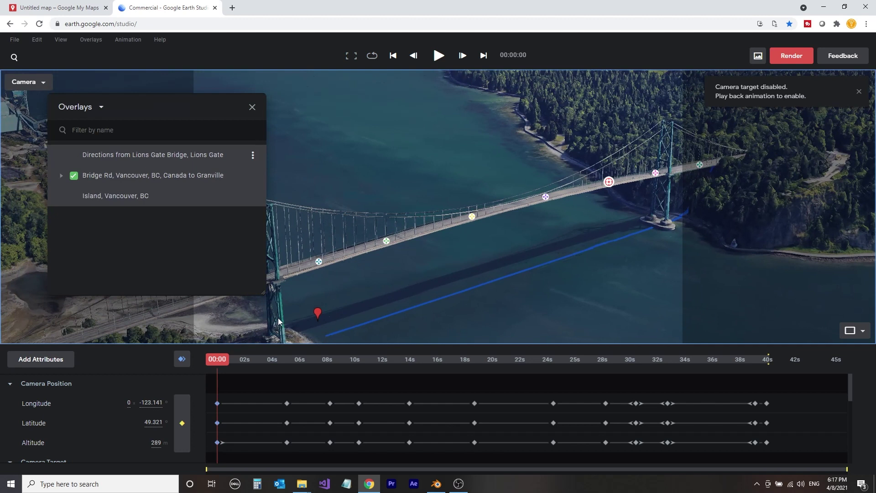
Show the track points list and set the altitude of the PathStart track point to 1 m.
click(62, 40)
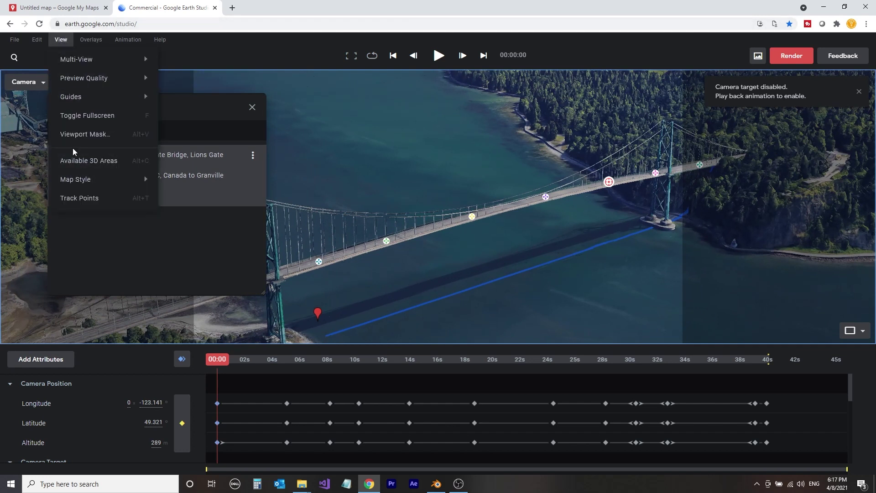
click(78, 198)
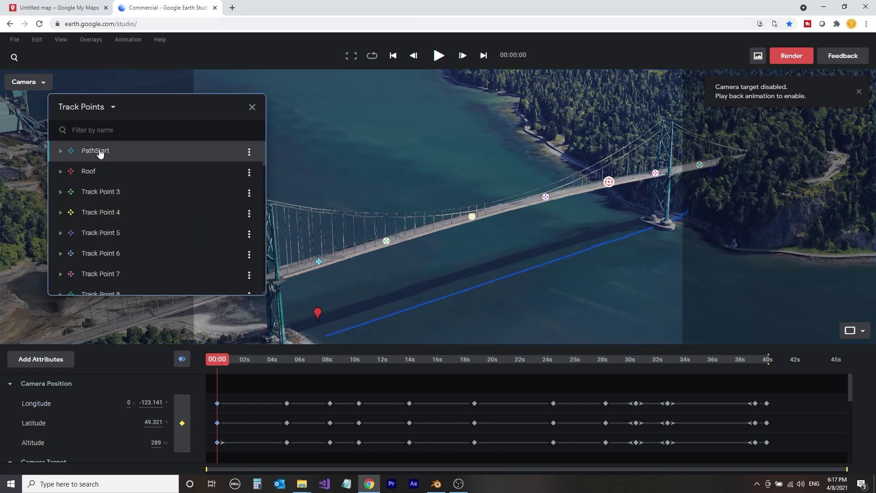
click(97, 156)
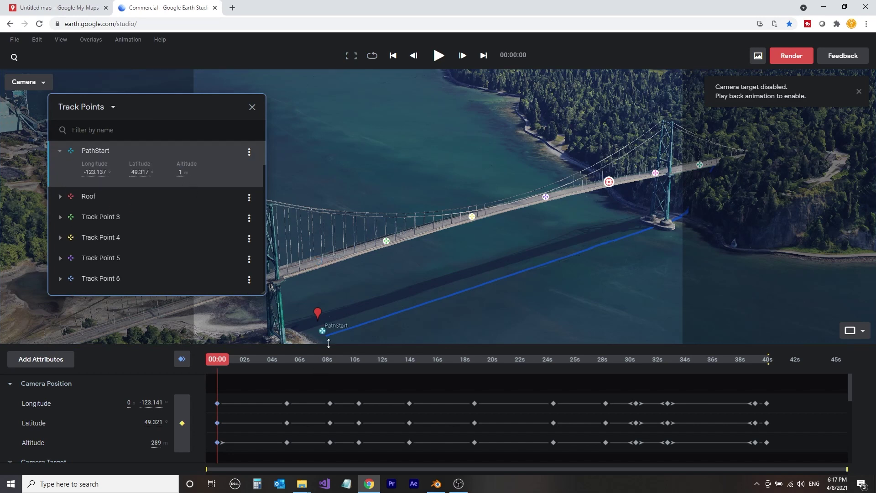
Try to bring PathStart onto the start of the blue route line by adjusting its latitude.
shift+drag(326, 337, 450, 322)
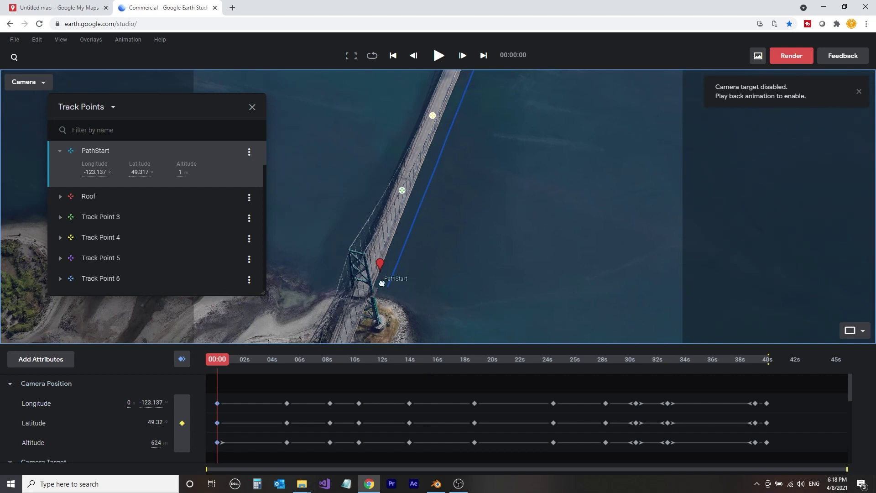
mouse_move(379, 286)
mouse_down()
mouse_move(393, 290)
mouse_move(376, 285)
mouse_up()
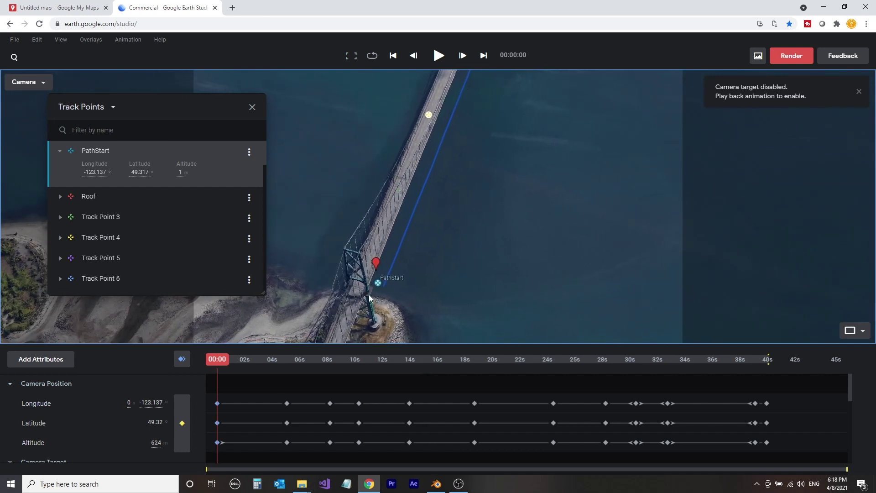
drag(138, 173, 166, 175)
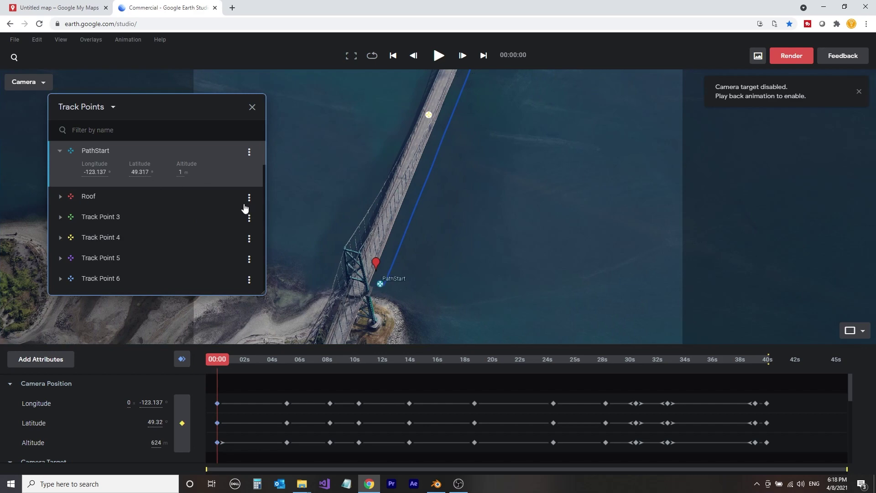
Switch to the two-view layout with a Top map beside the camera view, and move the Track Points window off the map.
click(862, 336)
click(861, 369)
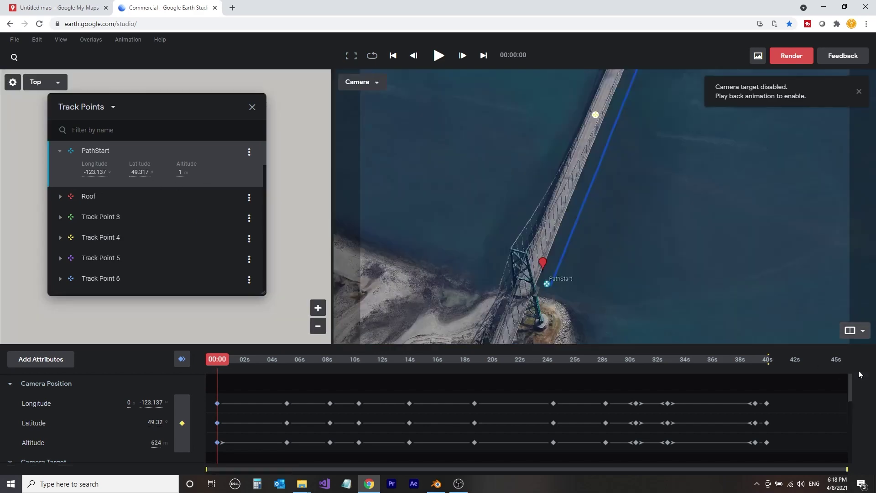
drag(185, 109, 394, 90)
Move PathStart slightly west on the Top map, towards the beginning of the route line.
scroll(151, 120, up, 5)
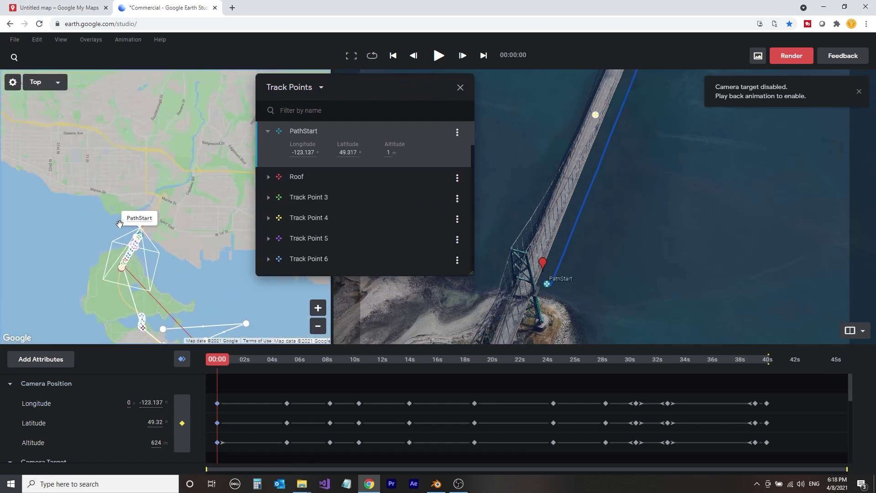
scroll(117, 222, up, 5)
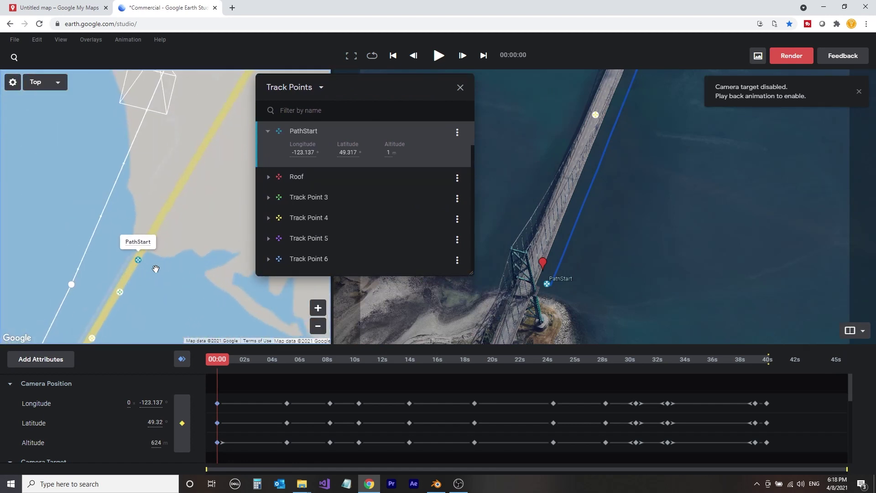
scroll(137, 251, up, 2)
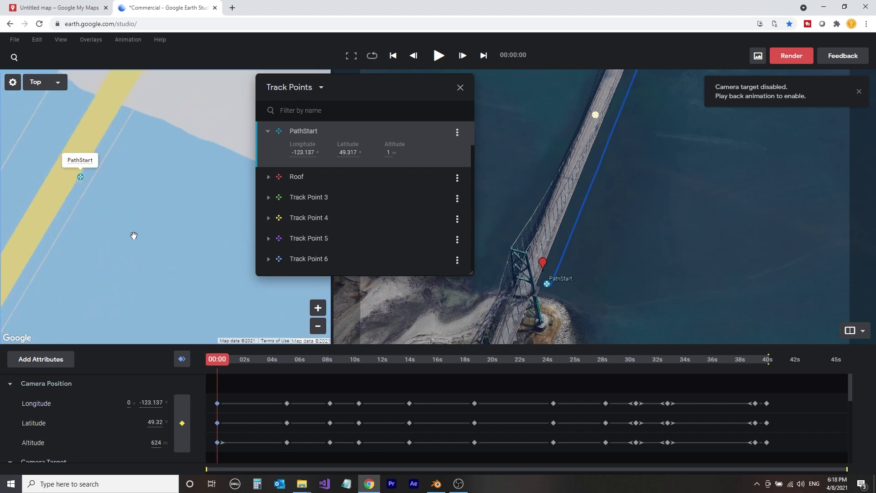
mouse_move(82, 176)
mouse_down()
mouse_move(101, 176)
mouse_move(82, 175)
mouse_move(72, 163)
mouse_move(63, 171)
mouse_up()
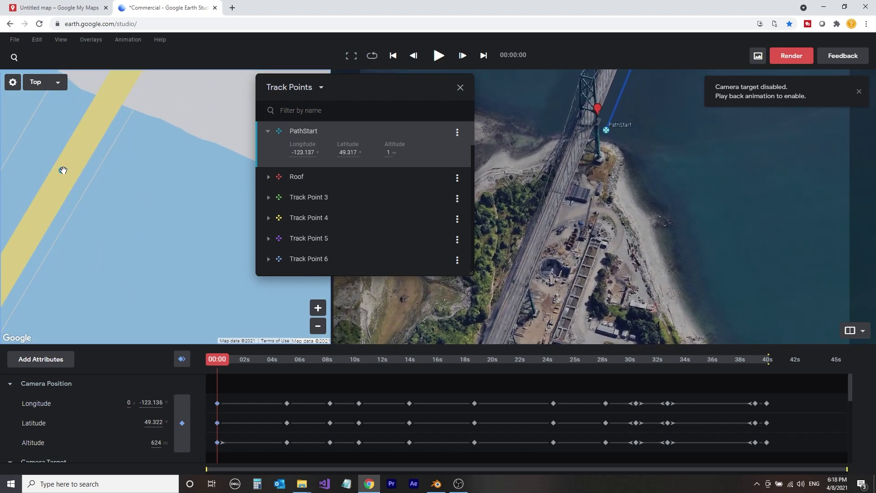
Fine-tune PathStart on the Top map until it coincides with the start of the blue route line, and return to the first frame.
scroll(635, 142, up, 6)
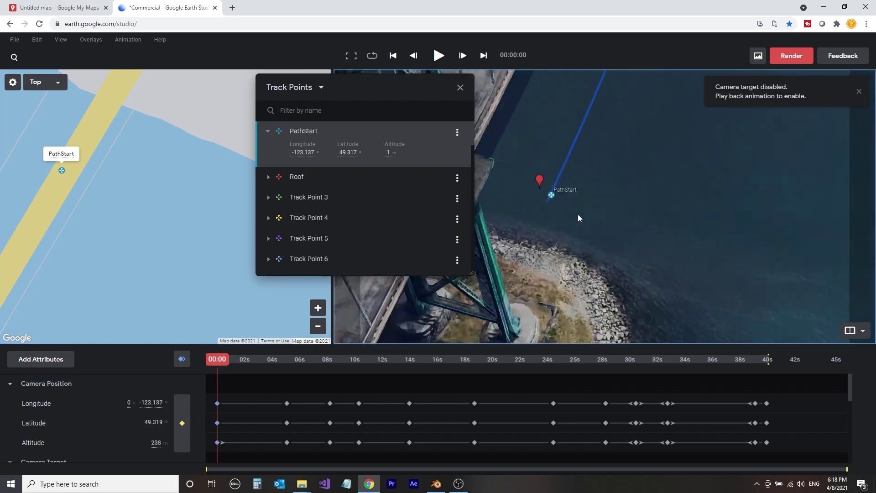
middle_drag(560, 213, 467, 211)
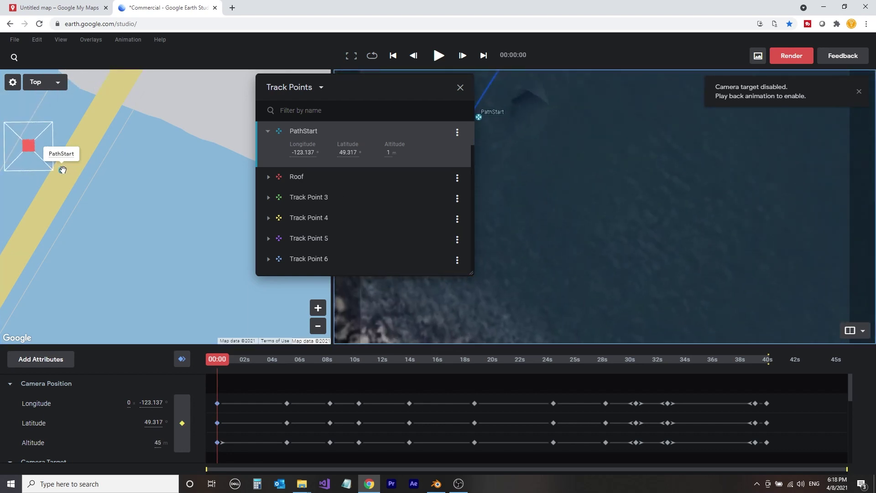
drag(62, 170, 72, 162)
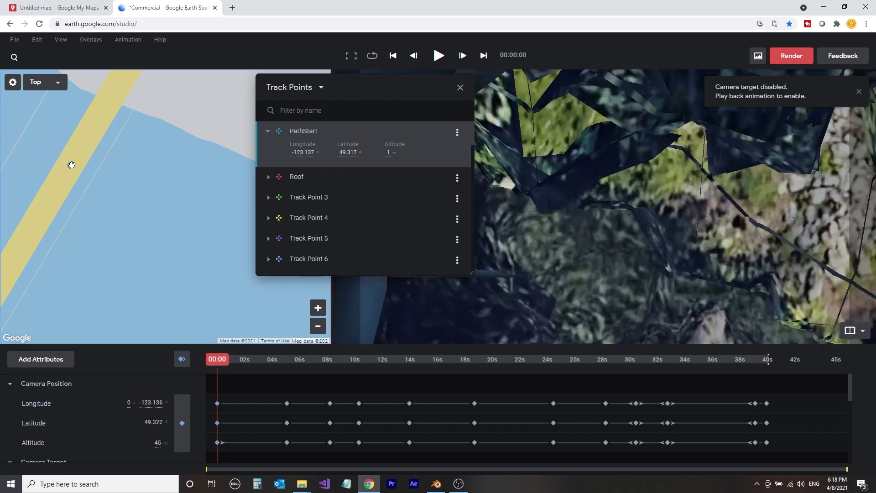
scroll(593, 177, down, 10)
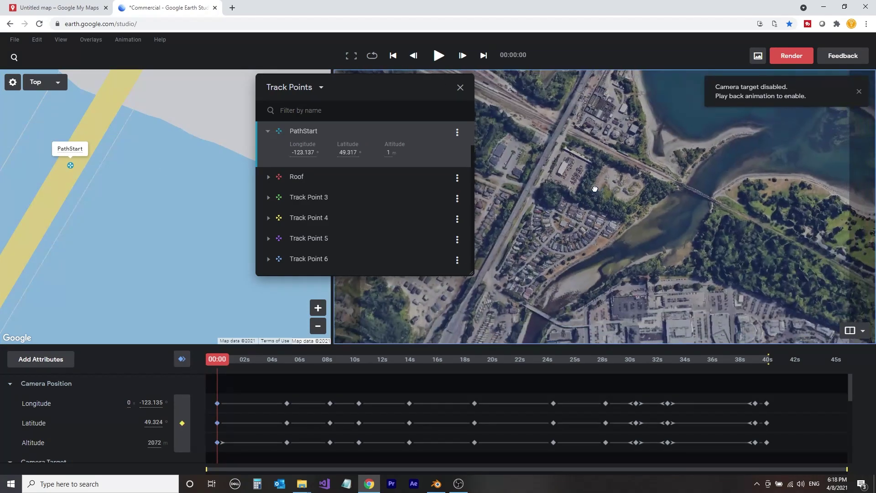
scroll(611, 175, up, 10)
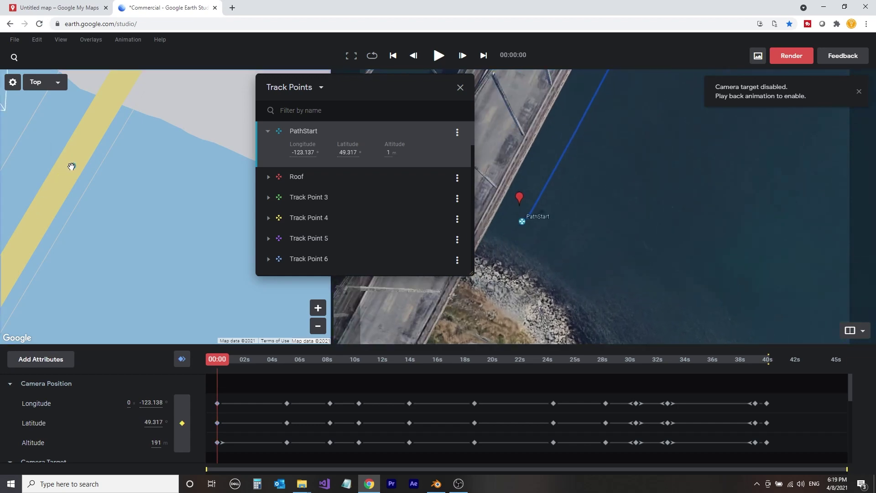
drag(598, 253, 778, 289)
middle_drag(712, 285, 652, 286)
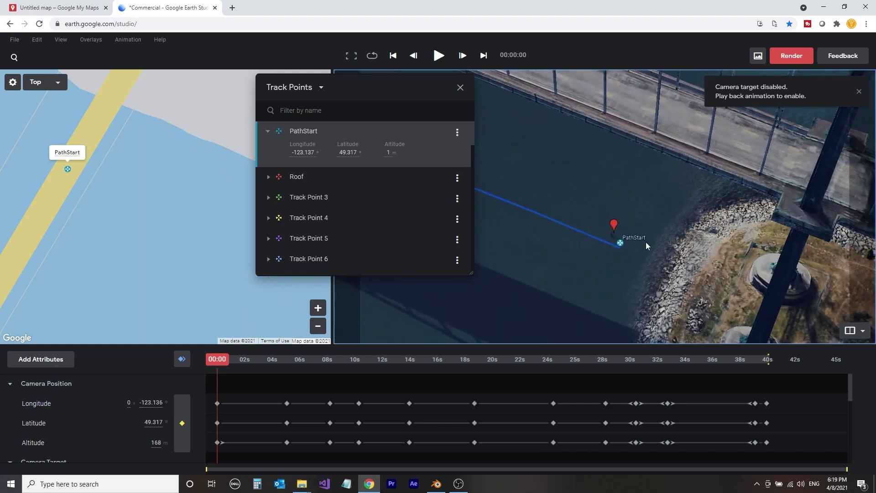
click(218, 363)
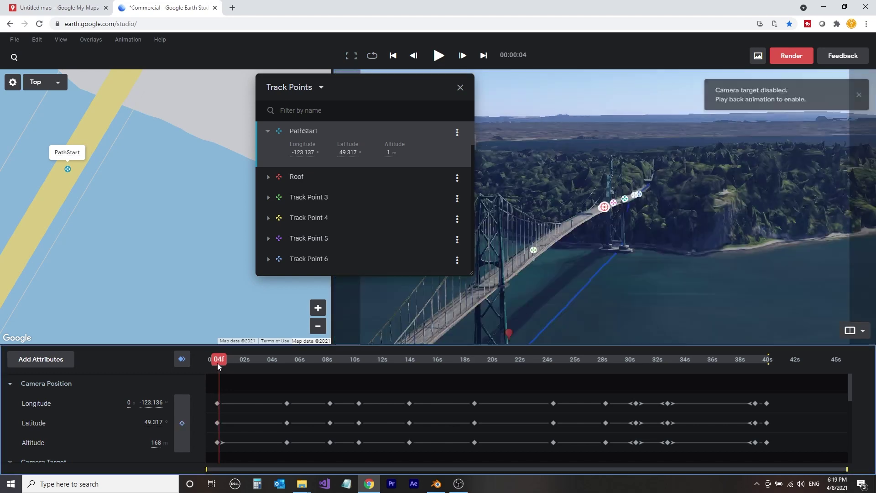
Export the 3D camera and track points as Commercial_2.json into the inner Commercial project folder.
click(16, 41)
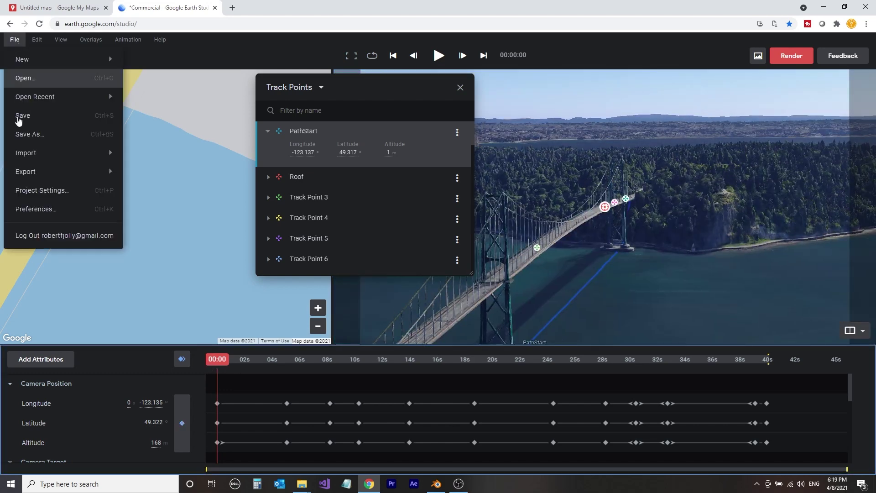
mouse_move(29, 172)
click(132, 189)
click(401, 265)
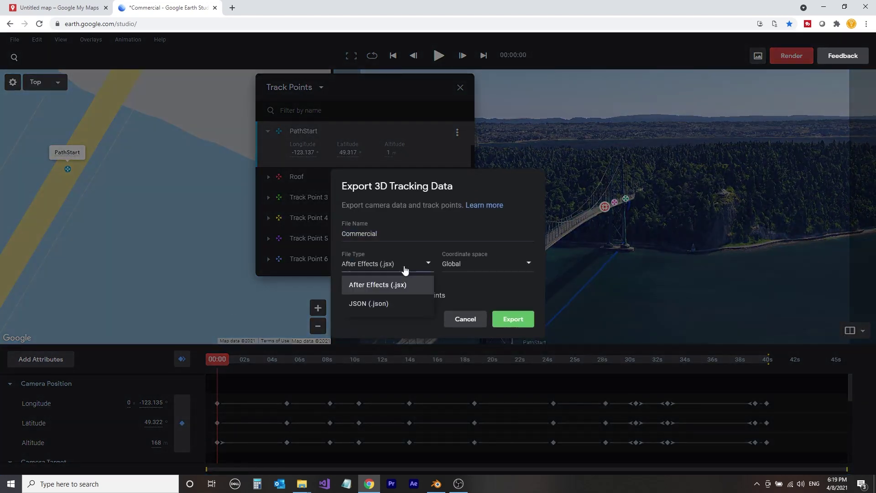
click(380, 302)
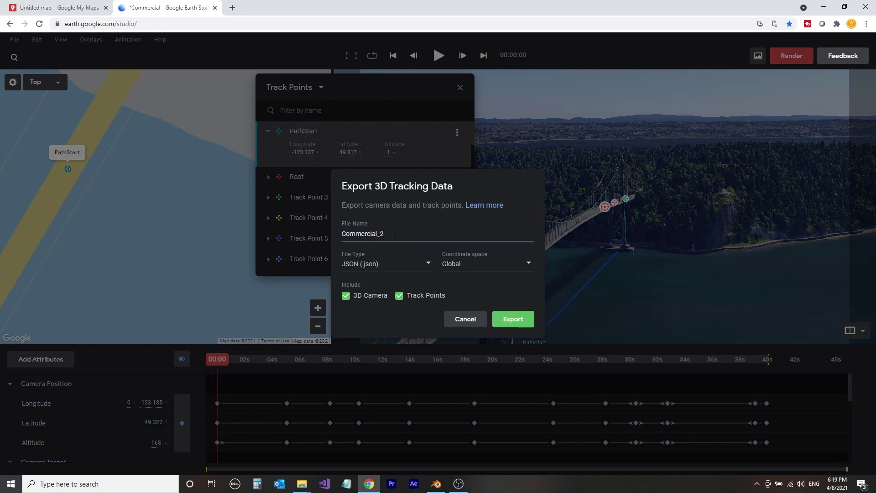
click(514, 319)
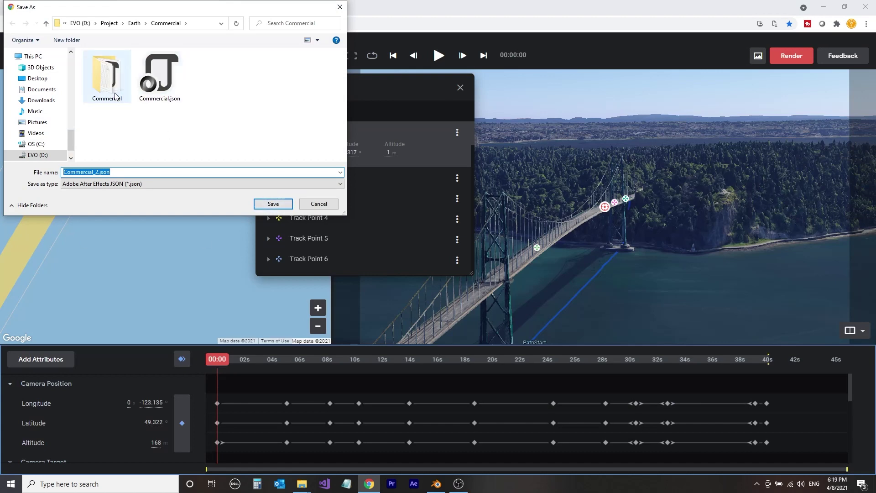
double_click(106, 76)
click(272, 205)
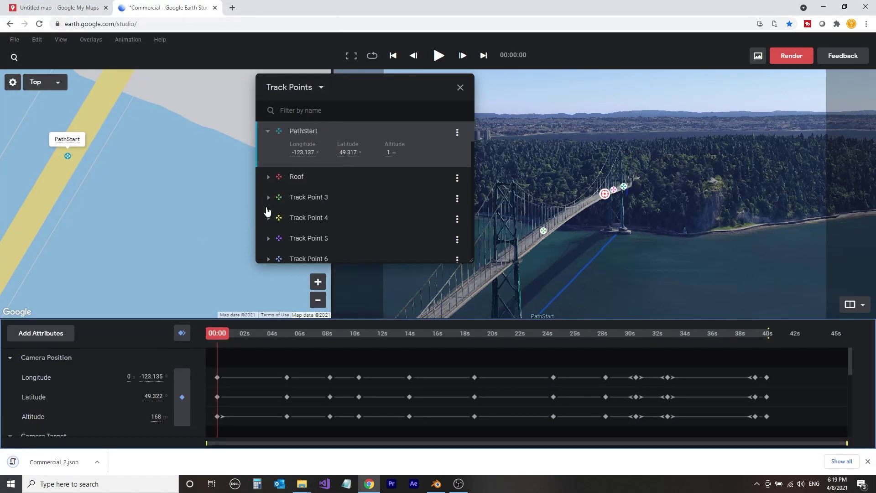
click(868, 461)
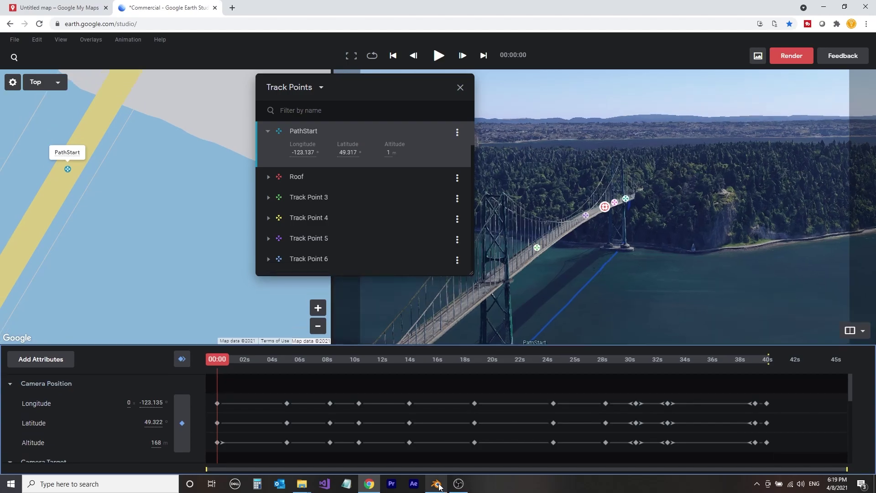
Switch to Blender, delete the imported _GES_PATH route together with its children, and select the main Collection.
click(437, 483)
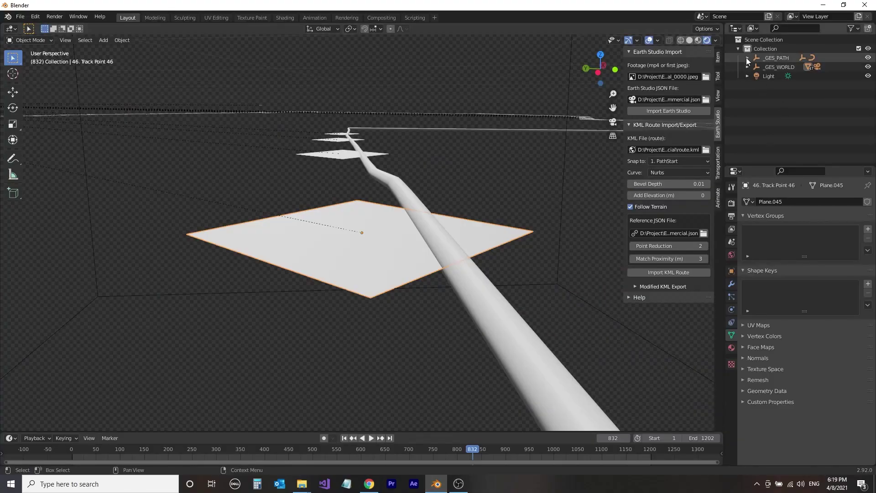
click(748, 57)
click(777, 76)
right_click(782, 59)
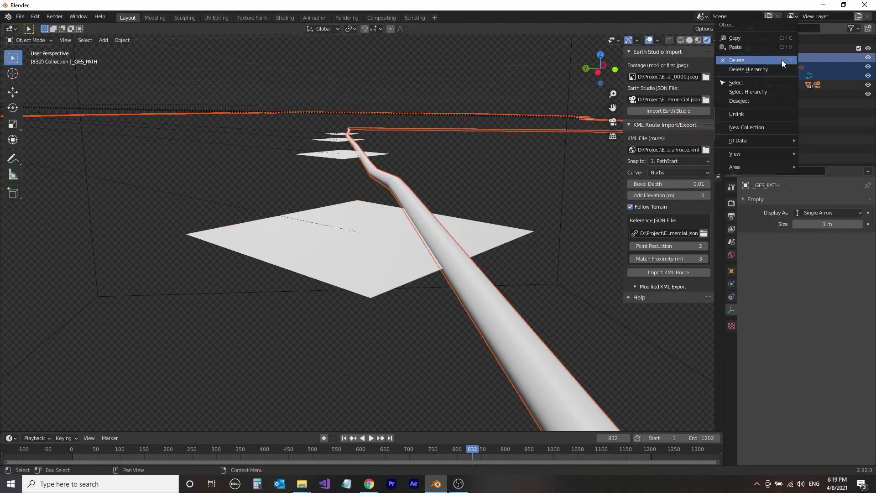
click(790, 130)
click(764, 49)
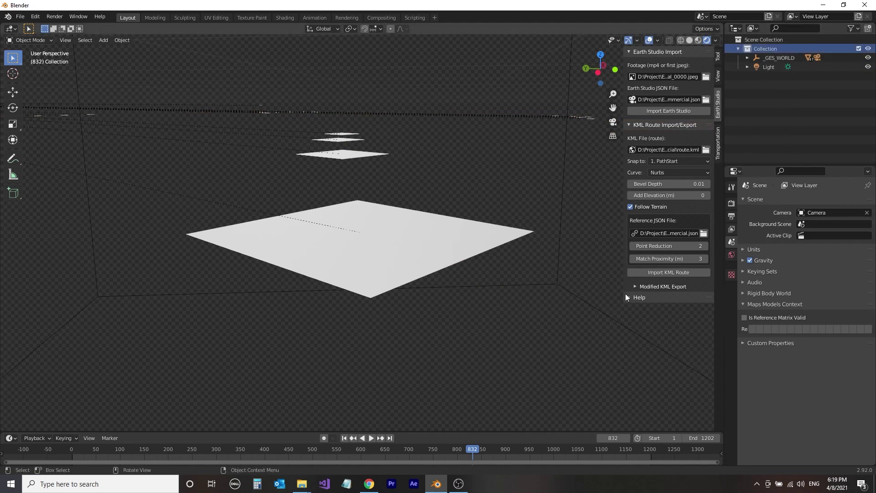
Set the KML route's reference JSON file to Commercial_2.json from the Commercial folder.
click(704, 234)
click(346, 77)
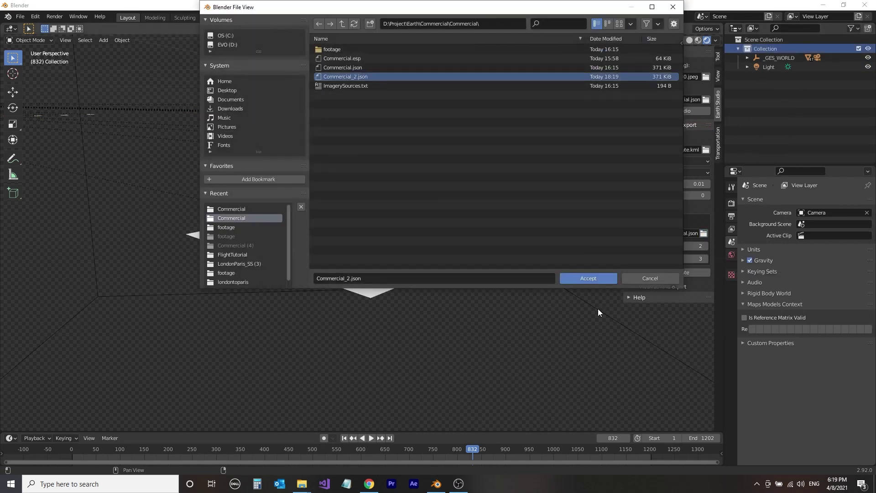
click(596, 278)
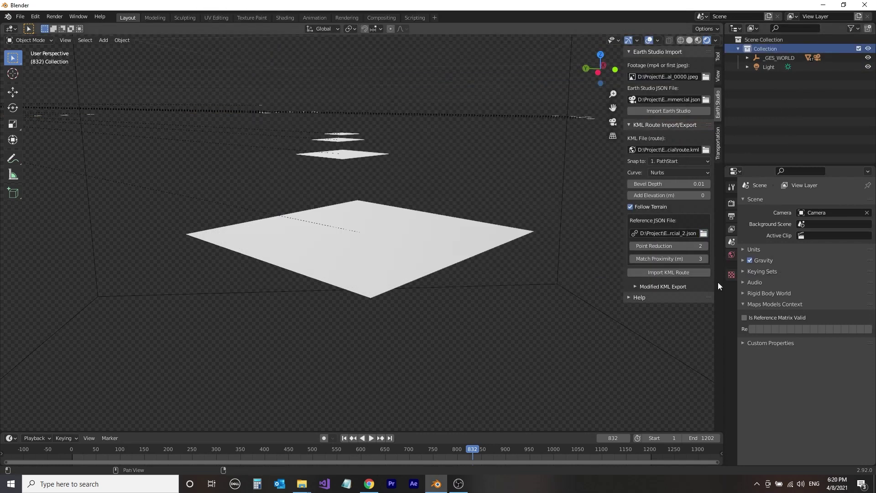
Import the KML route with the current settings and inspect how it lines up with the track point planes.
click(661, 272)
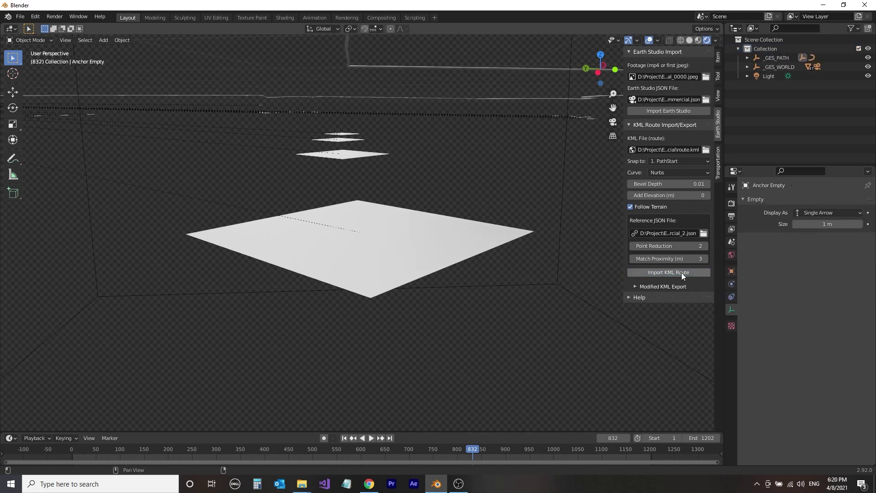
middle_drag(416, 259, 464, 260)
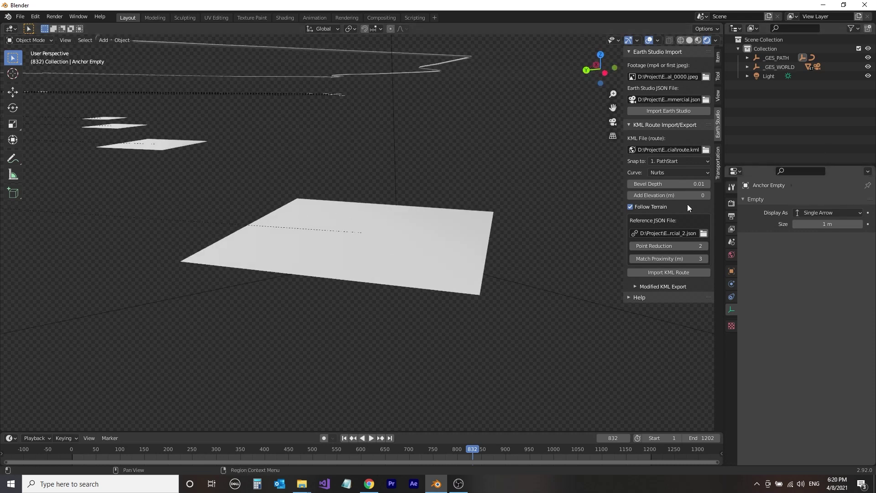
scroll(391, 238, down, 9)
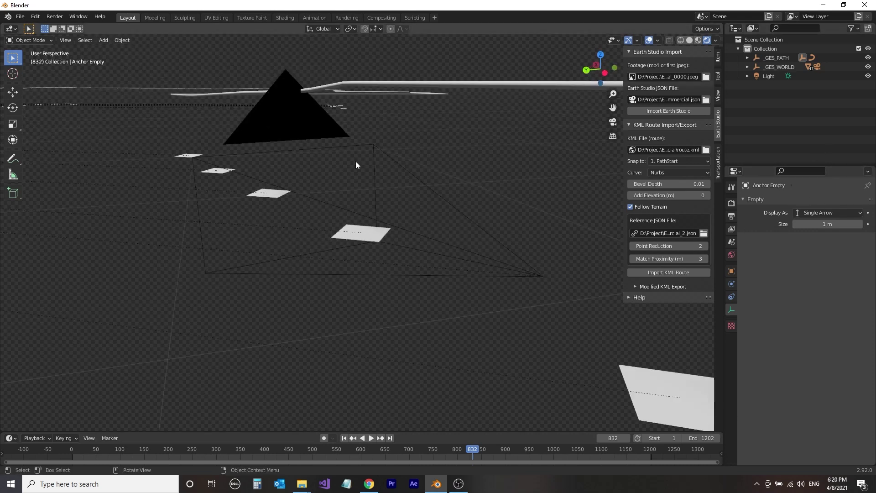
Delete the _GES_PATH and _GES_WORLD hierarchies together with their children, and select the main Collection.
click(792, 66)
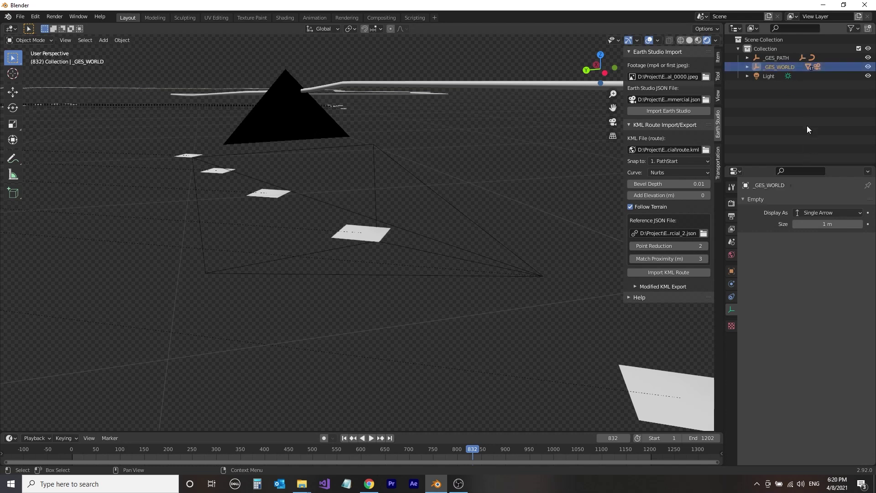
ctrl+click(767, 58)
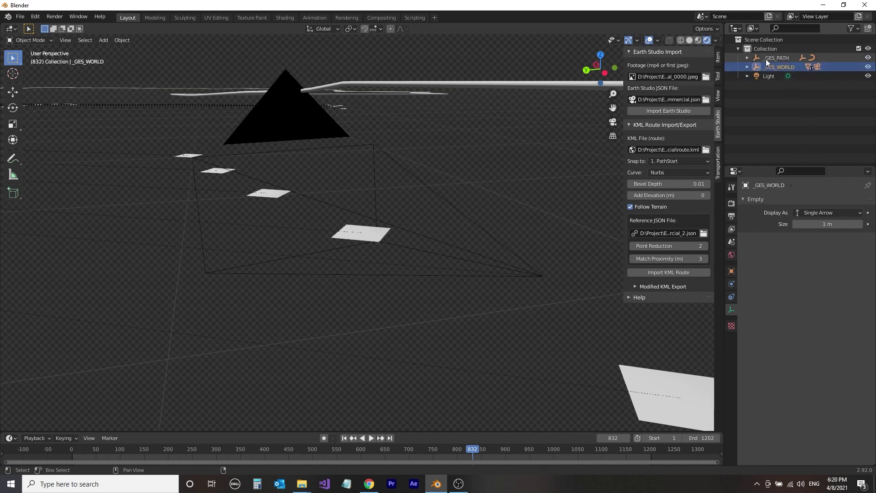
right_click(766, 58)
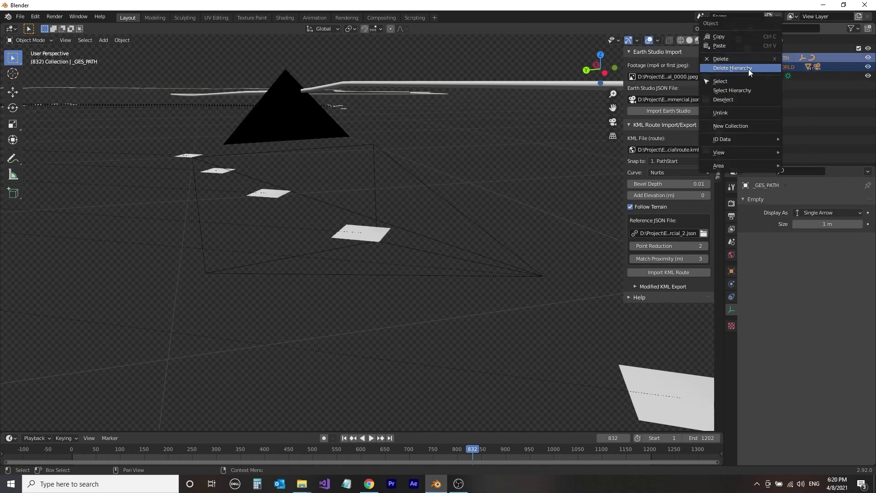
click(749, 69)
click(773, 49)
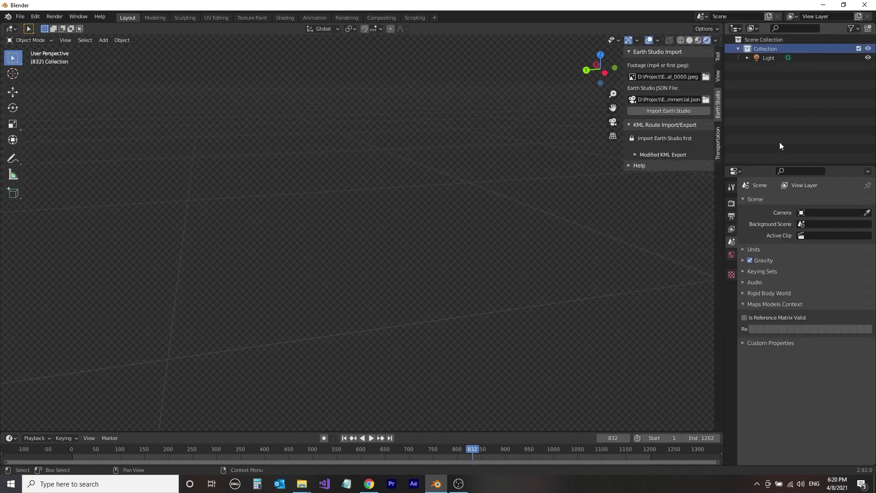
Add a new camera to the main Collection.
click(122, 40)
mouse_move(138, 201)
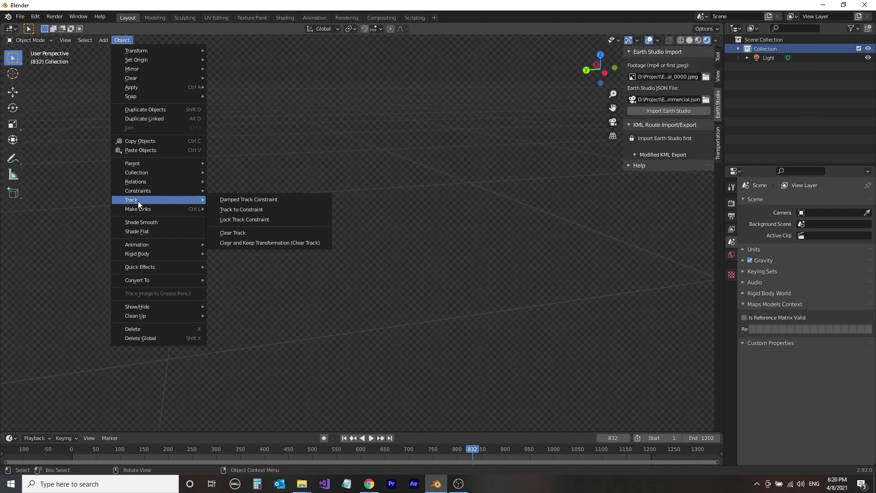
click(102, 40)
click(103, 41)
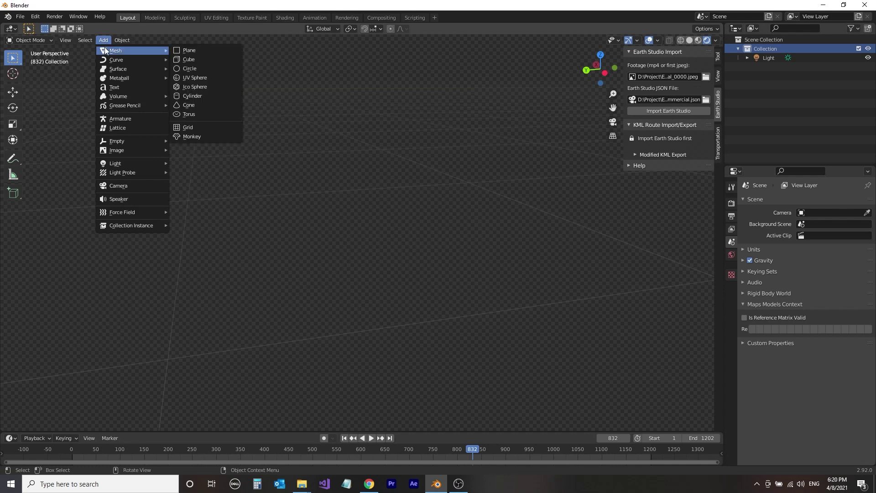
click(127, 185)
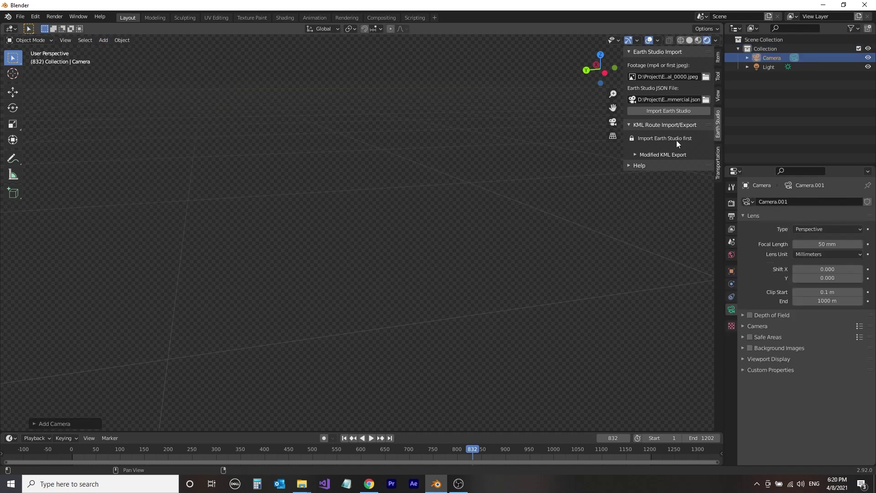
Import the Earth Studio scene with Commercial_2.json as its JSON file, and scrub to frame 234.
click(706, 100)
click(360, 78)
click(577, 278)
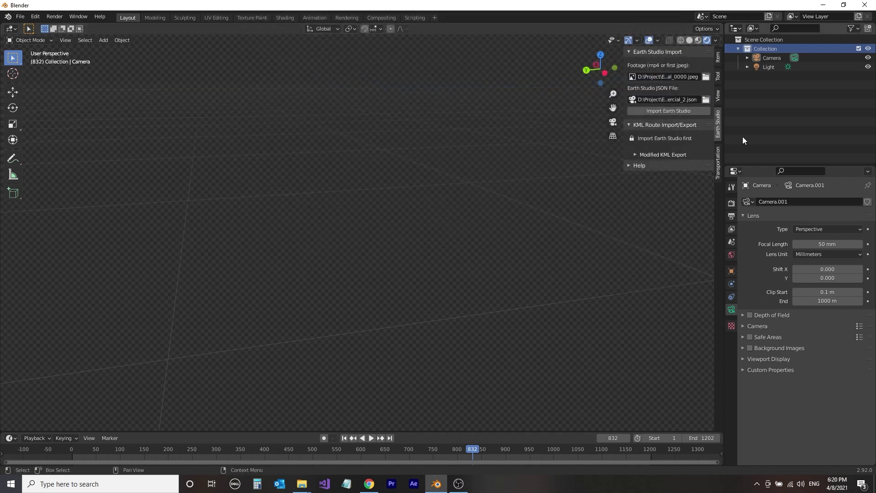
click(670, 111)
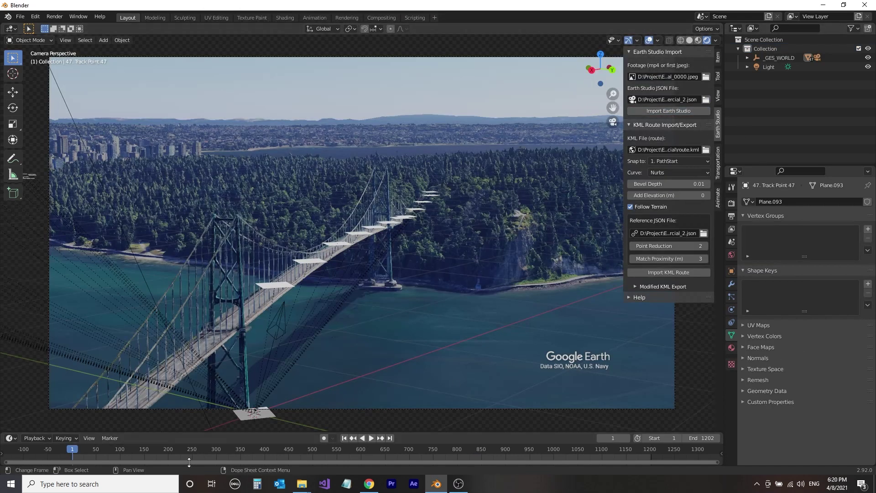
drag(59, 456, 185, 454)
Import the KML route from route.kml with Commercial_2.json as its reference JSON file, and scrub back to frame 9.
click(706, 150)
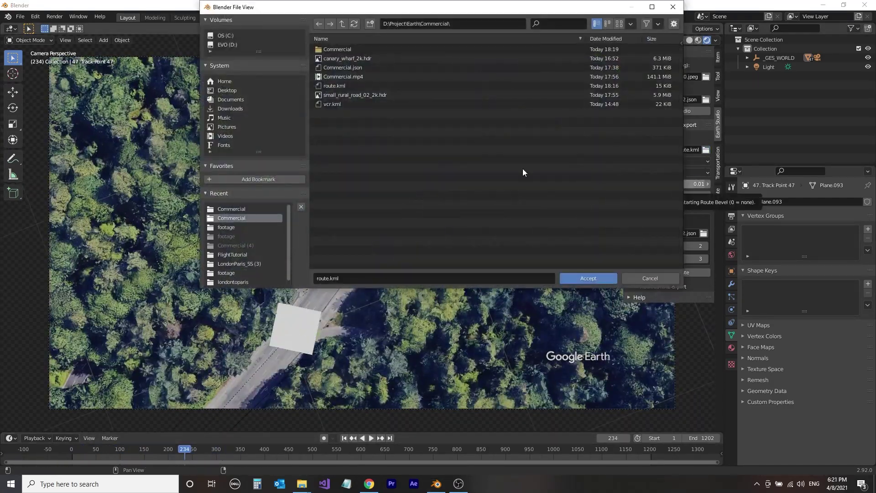
click(341, 86)
click(581, 277)
click(680, 261)
click(344, 77)
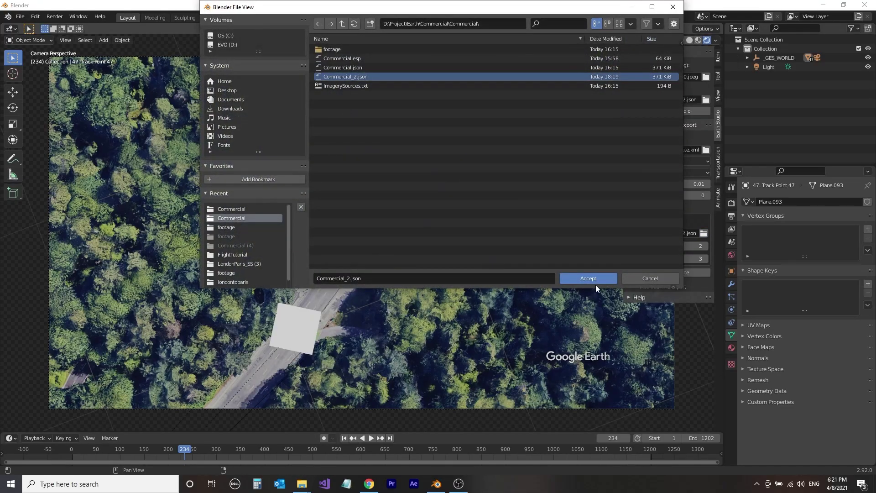
click(594, 280)
click(664, 272)
drag(223, 461, 75, 461)
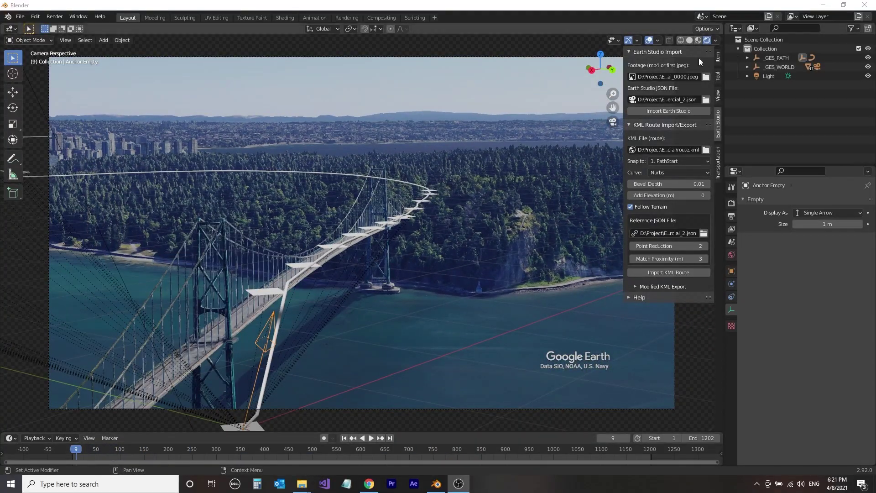
Examine the track points inside the _GES_WORLD hierarchy and collapse it again.
click(776, 66)
click(747, 67)
click(785, 75)
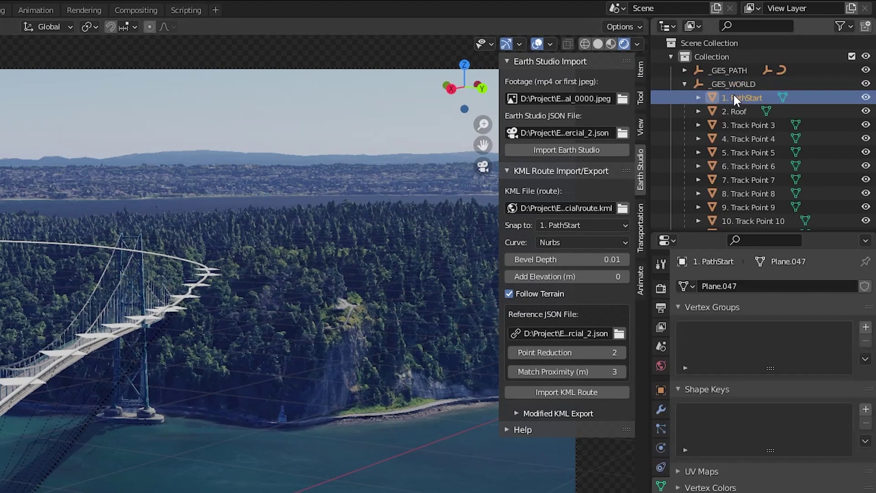
click(779, 67)
scroll(783, 86, down, 10)
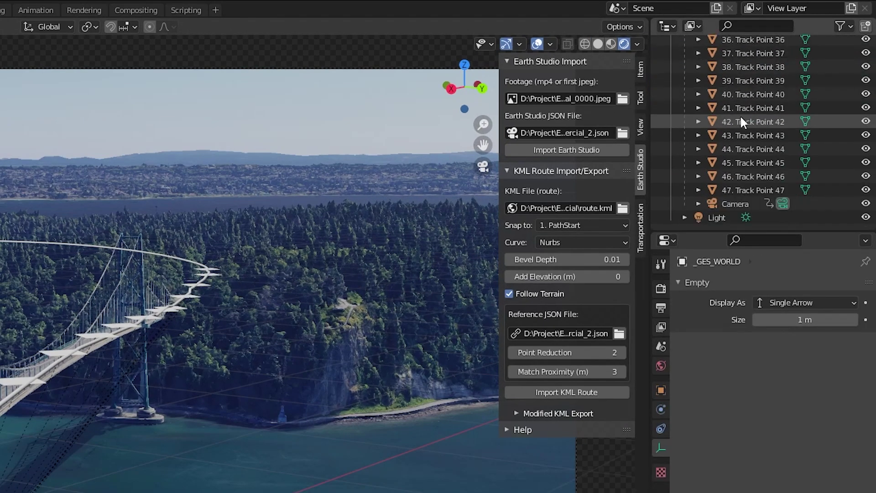
scroll(741, 121, up, 12)
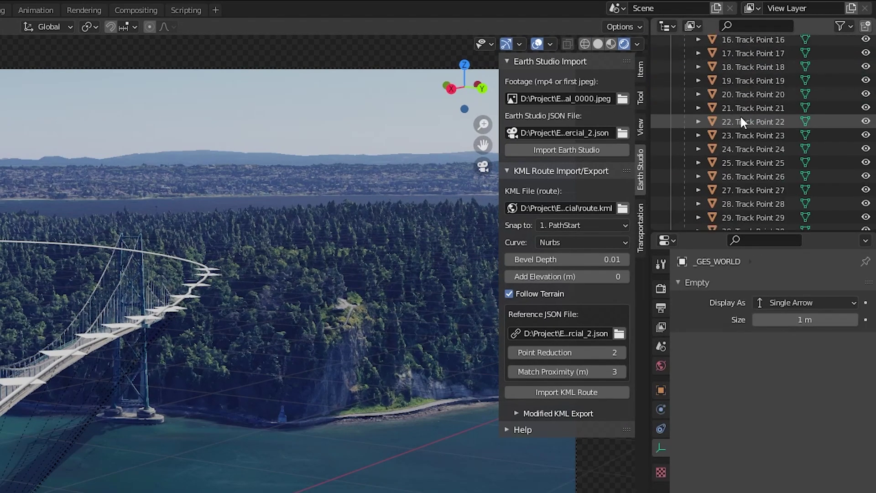
click(685, 84)
Create a new collection named Trackpoints directly under the Scene Collection.
click(807, 57)
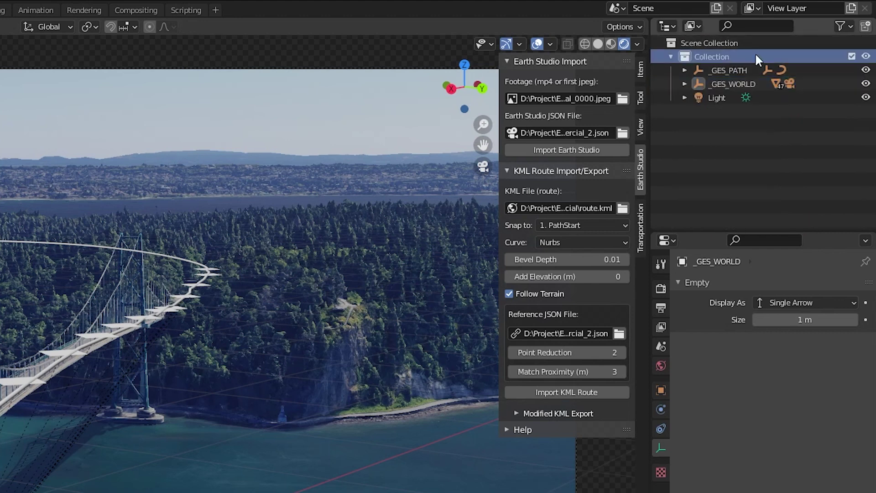
click(837, 41)
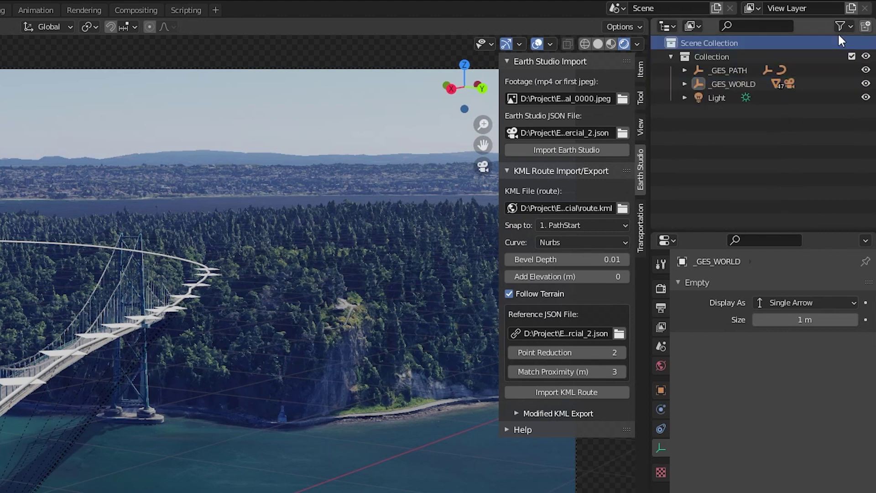
click(866, 26)
double_click(716, 111)
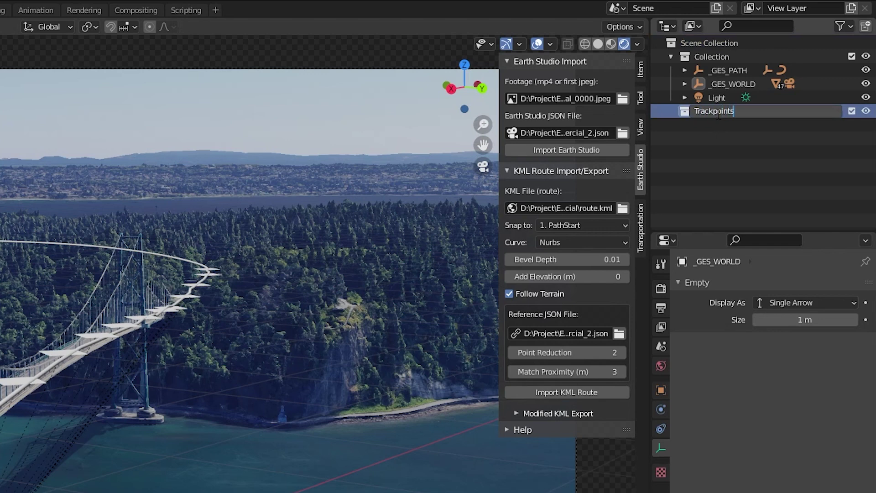
text(Trackpoints)
key(Return)
Move _GES_WORLD with all its track points into the Trackpoints collection, and place the Camera in the main Collection.
click(699, 84)
right_click(718, 83)
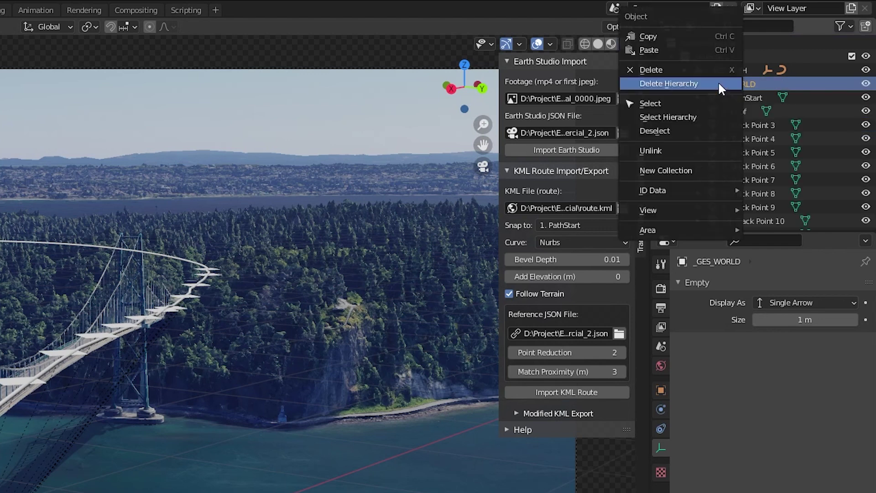
click(705, 118)
scroll(763, 149, down, 5)
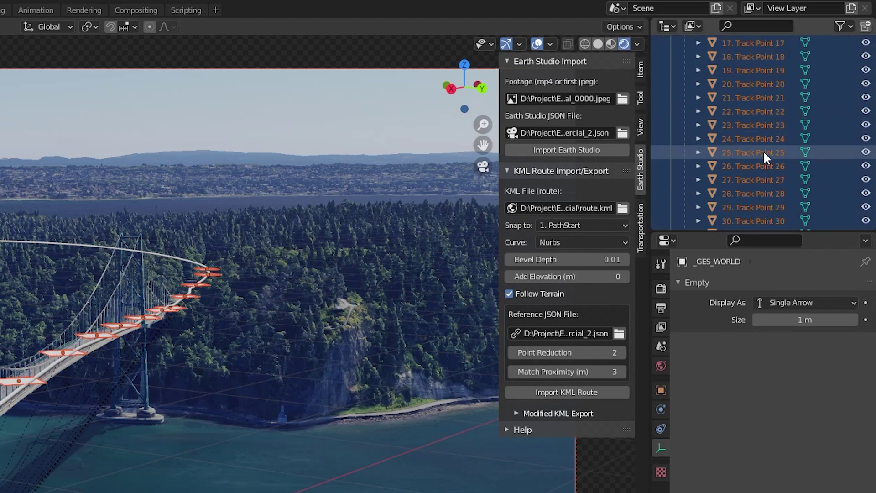
scroll(763, 152, down, 5)
drag(765, 153, 713, 57)
scroll(708, 134, down, 10)
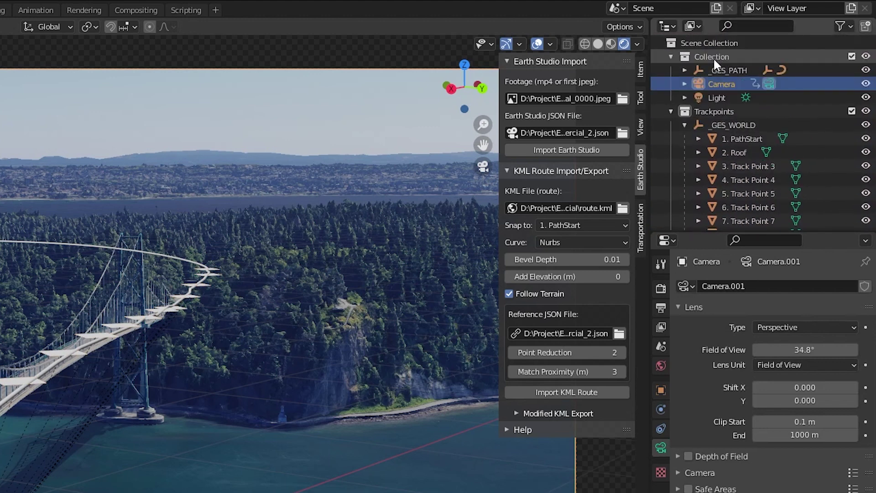
Collapse the Trackpoints collection, then hide and show it again to compare the route with the footage.
click(671, 111)
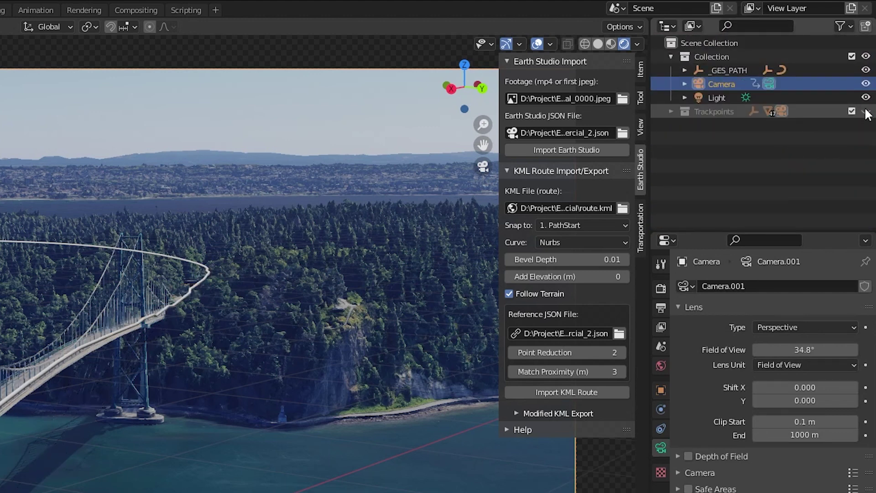
click(866, 111)
click(866, 111)
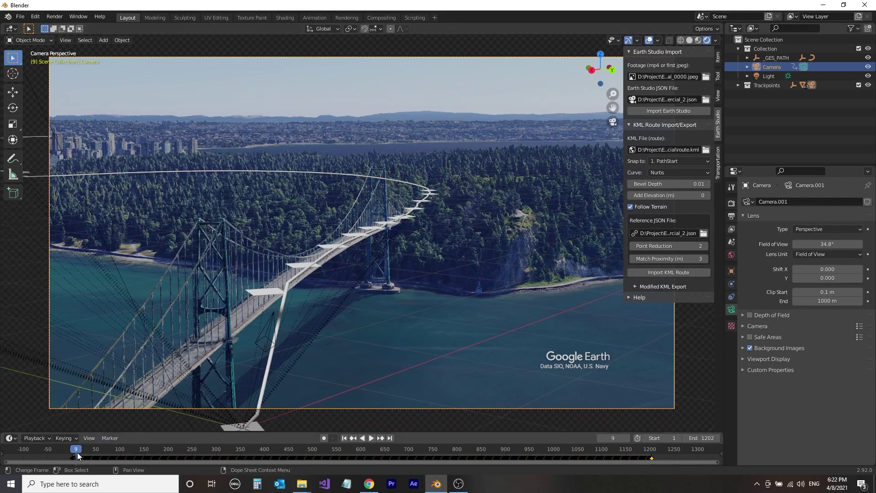
Go to frame 812 and open the RoutePath curve in Edit Mode.
key(space)
drag(96, 456, 464, 414)
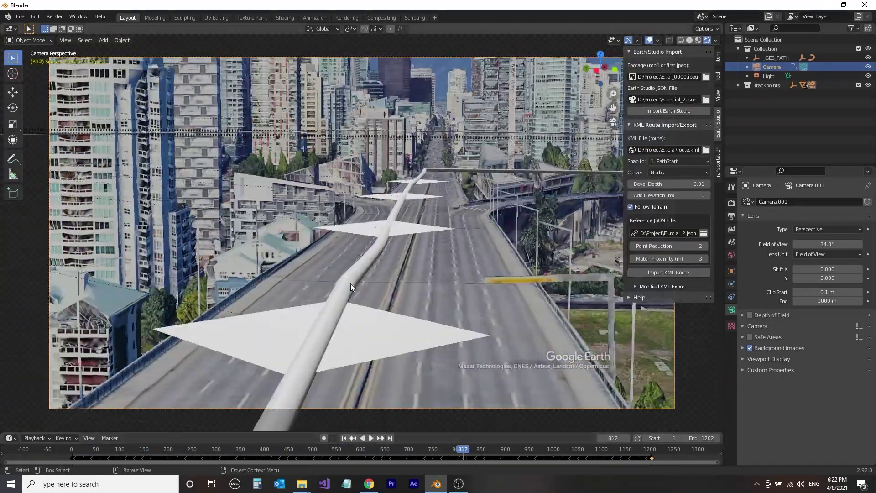
click(350, 283)
key(Tab)
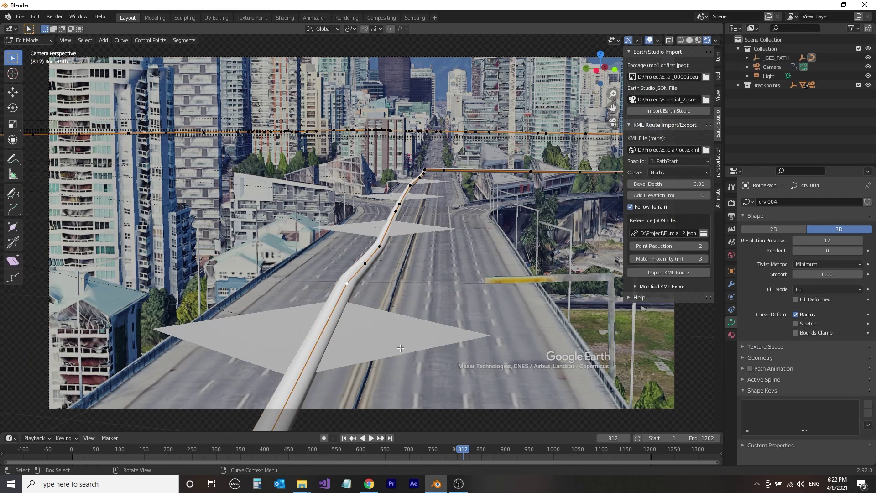
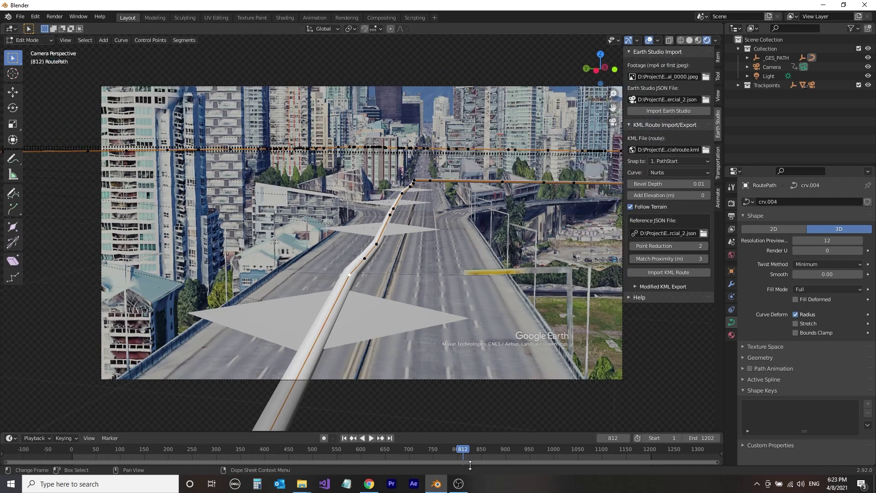
At frame 793, enable face snapping and move the route point near the second track plane onto that plane.
mouse_move(462, 452)
mouse_down()
mouse_move(434, 464)
mouse_move(454, 457)
mouse_up()
click(12, 93)
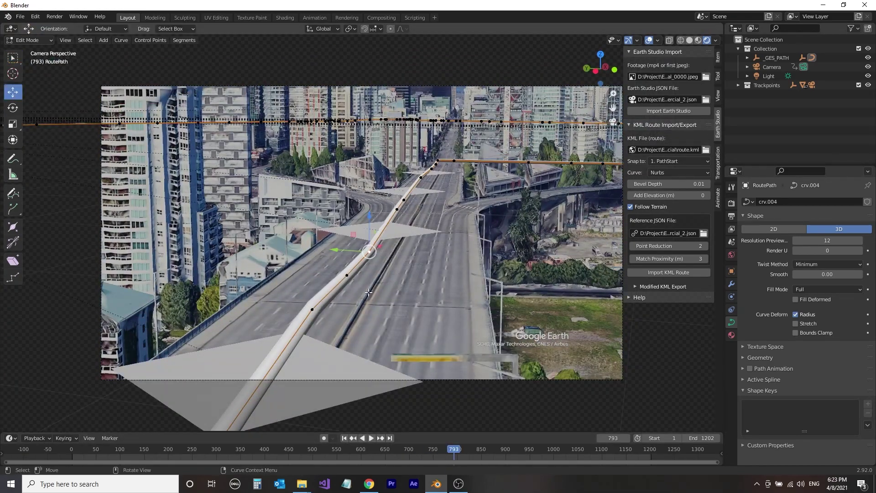
click(382, 28)
click(355, 84)
drag(369, 251, 382, 233)
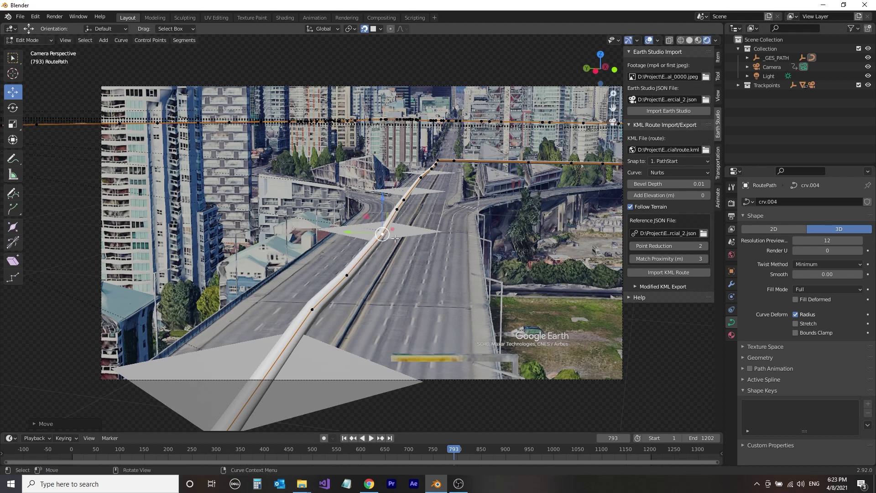
Frame the snapped route point and examine up close how it sits on the track plane.
key(KP_Decimal)
middle_drag(395, 238, 366, 205)
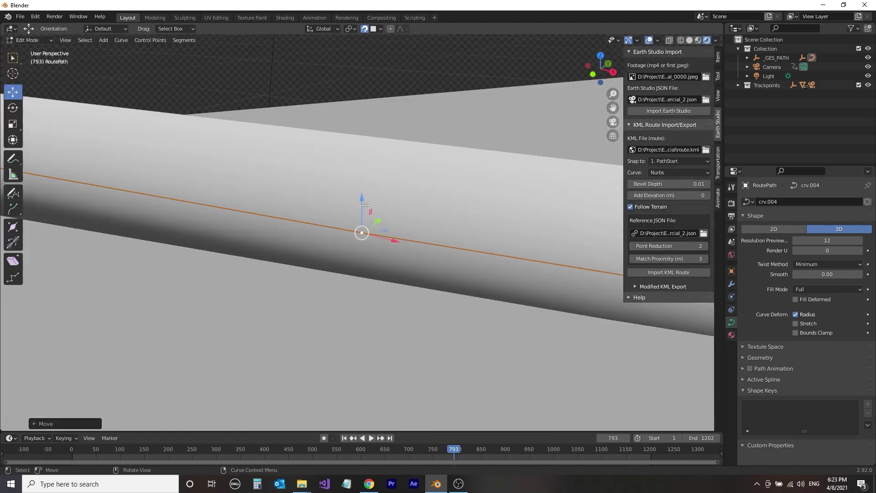
drag(365, 206, 366, 273)
drag(370, 178, 369, 178)
scroll(389, 240, down, 5)
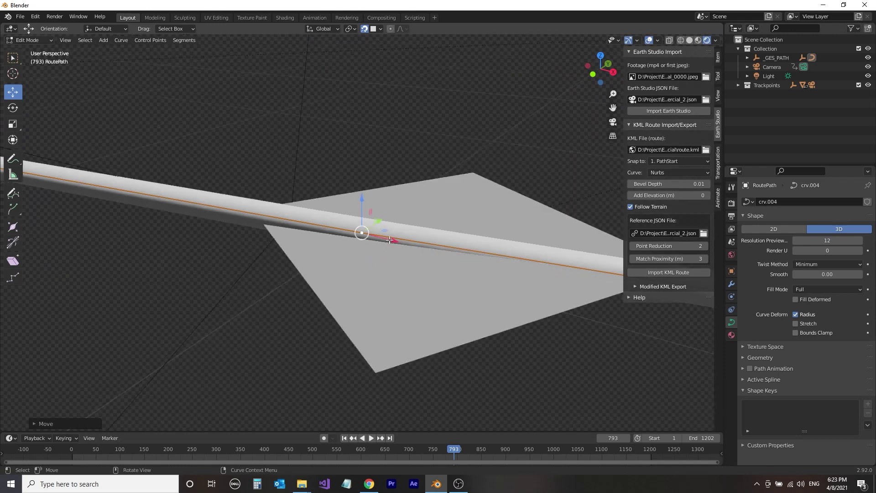
drag(362, 224, 357, 249)
Snap the RoutePath control point beside the neighbouring track plane onto that plane.
scroll(357, 249, down, 8)
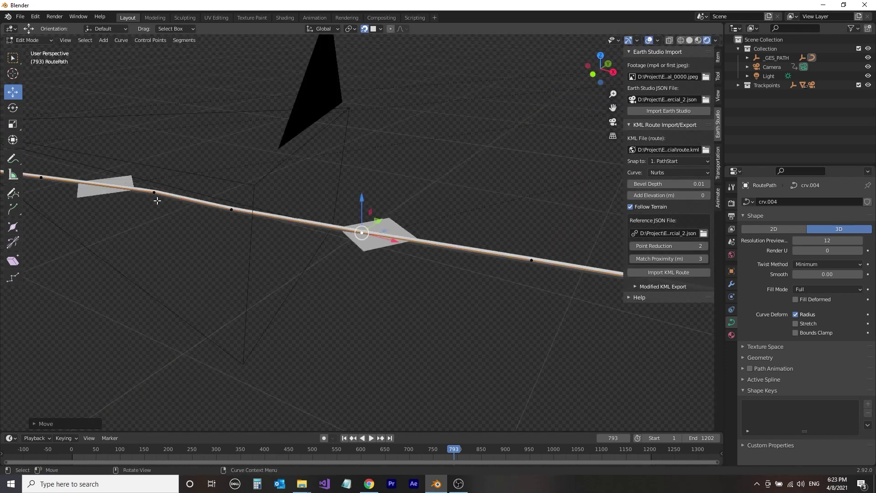
click(154, 193)
drag(178, 197, 115, 187)
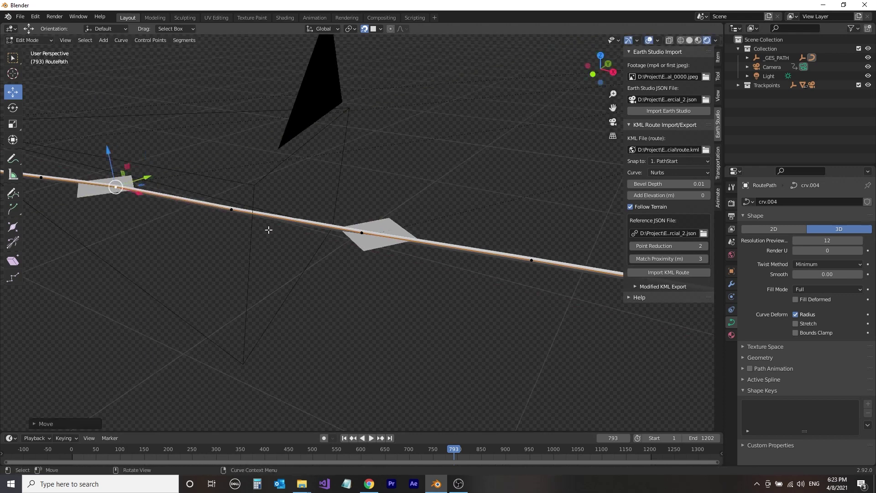
Delete the RoutePath control point lying between the two track planes.
click(232, 210)
key(x)
click(304, 242)
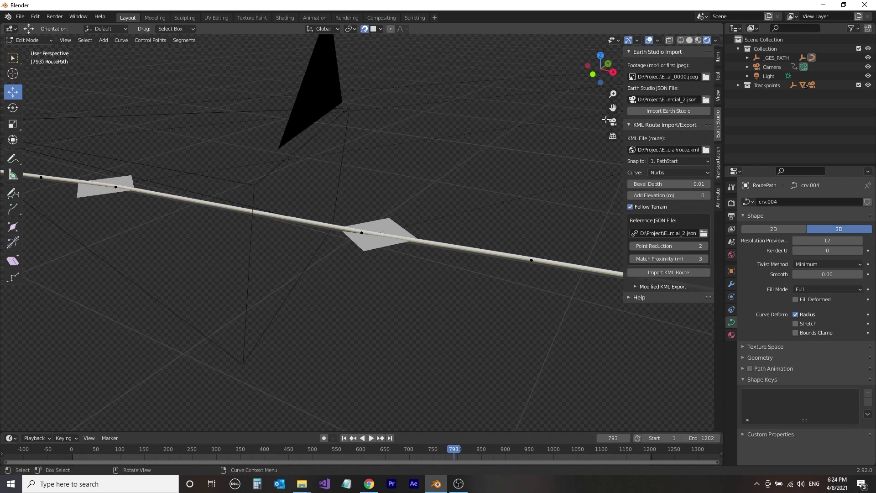
From the camera view at frame 793, shift the route point on the second track plane sideways along the bridge road.
click(613, 122)
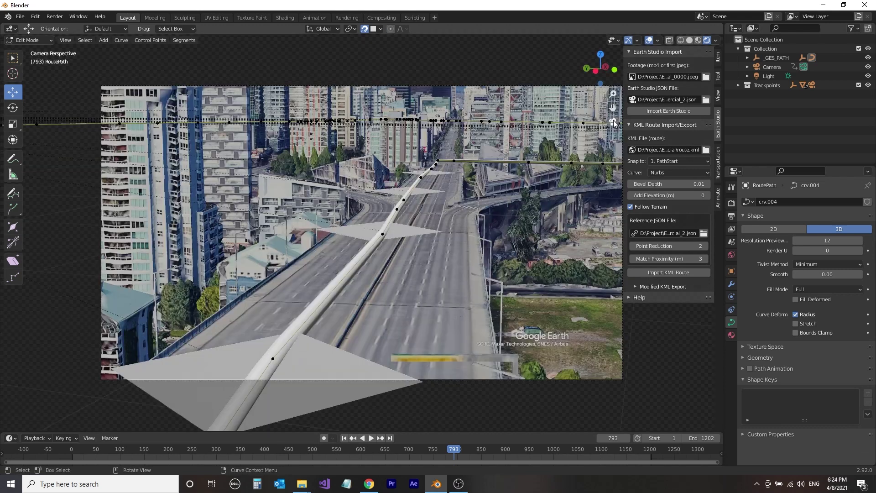
click(382, 234)
click(357, 232)
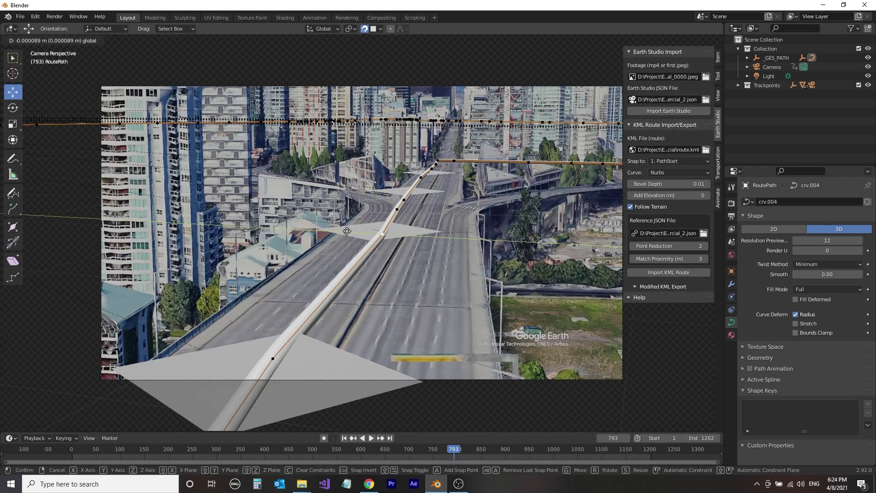
drag(361, 237, 354, 231)
key(space)
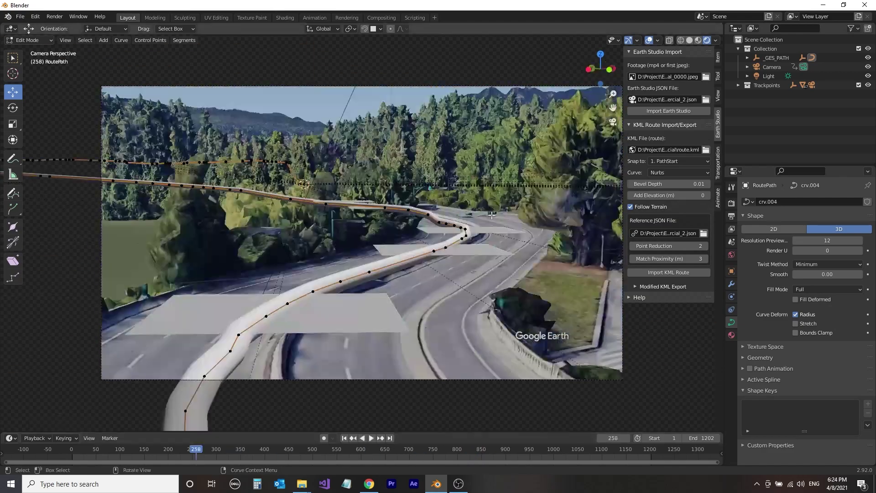
Align route points with the road at frames 258 and 486, and set the active spline to Endpoint U, Order U 6 and Resolution U 24.
drag(488, 237, 352, 280)
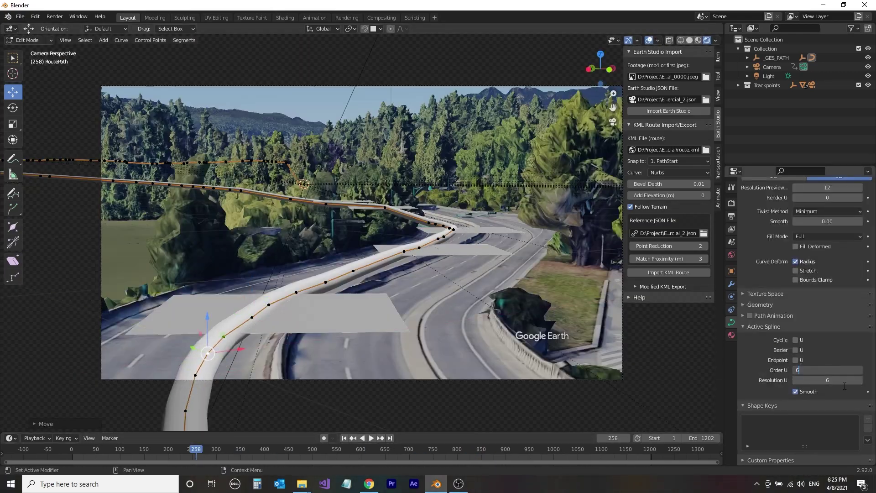
drag(195, 449, 306, 452)
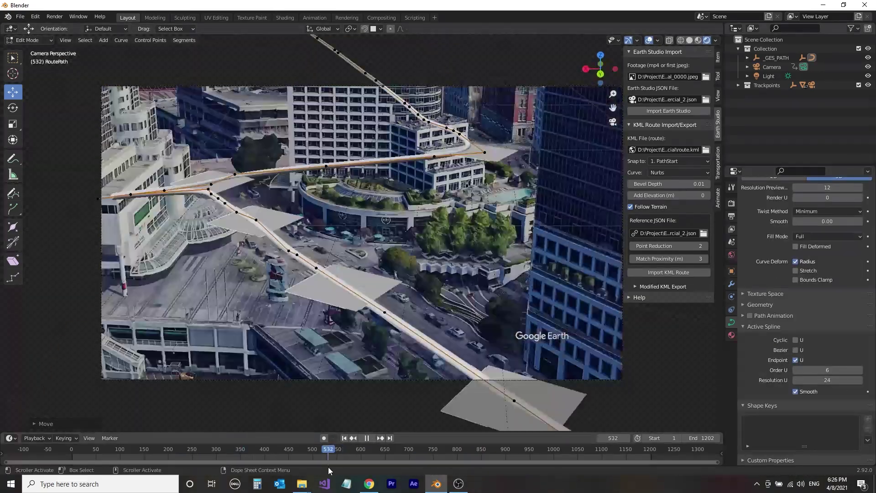
key(g)
click(373, 255)
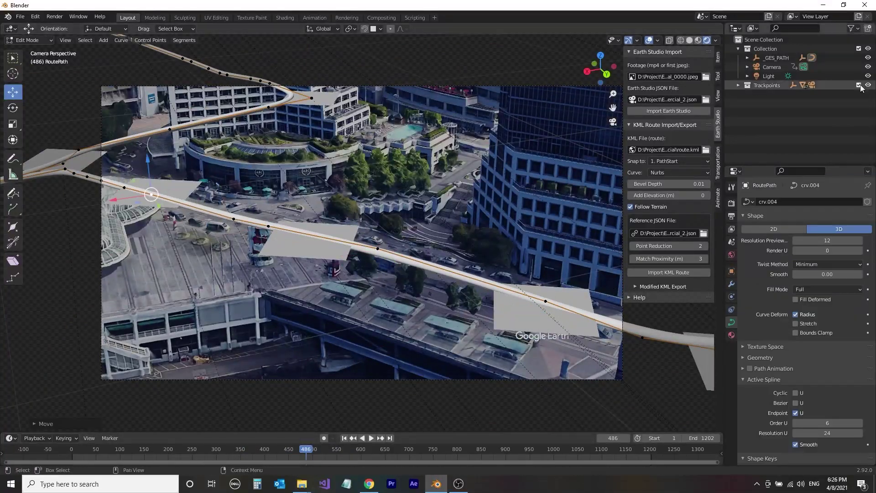
Check how the route follows the road beyond frame 486 with the Trackpoints collection temporarily hidden.
click(868, 85)
drag(306, 452, 481, 454)
click(868, 85)
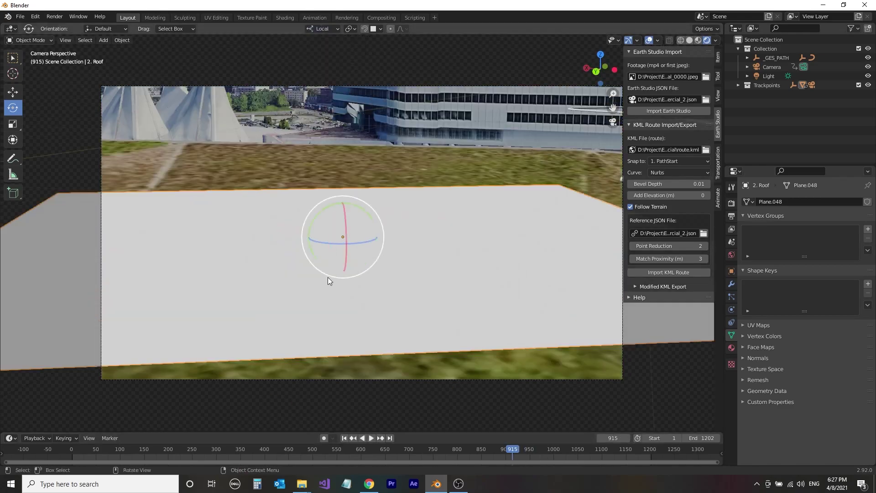
Rotate the 2. Roof plane to match the grass roof, checking its fit between frames 885 and 937.
drag(513, 451, 500, 472)
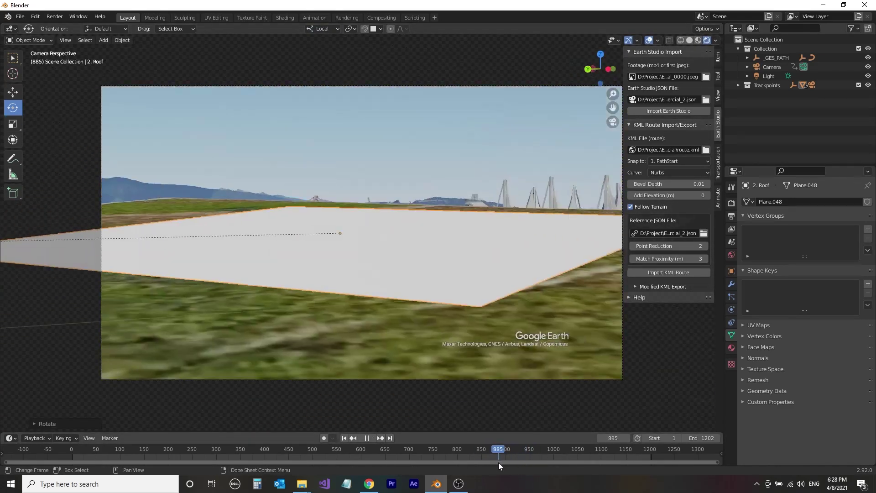
drag(358, 221, 356, 221)
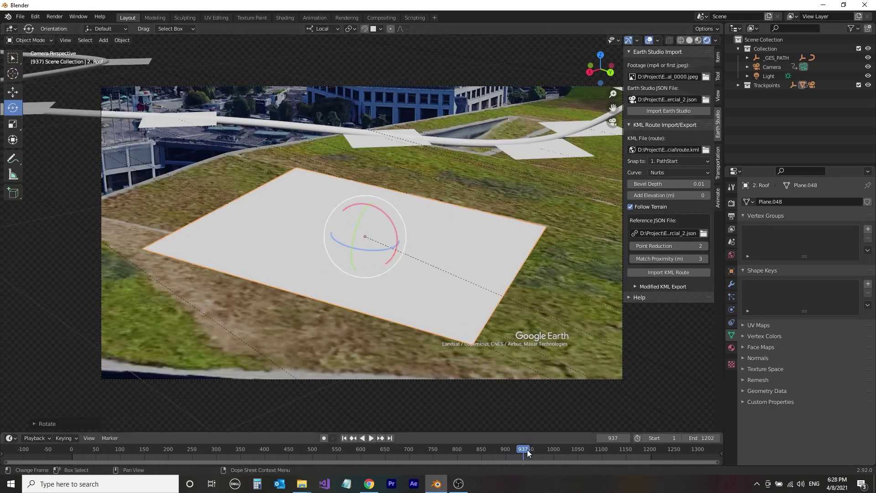
mouse_move(527, 450)
mouse_down()
mouse_move(524, 464)
mouse_move(513, 452)
mouse_up()
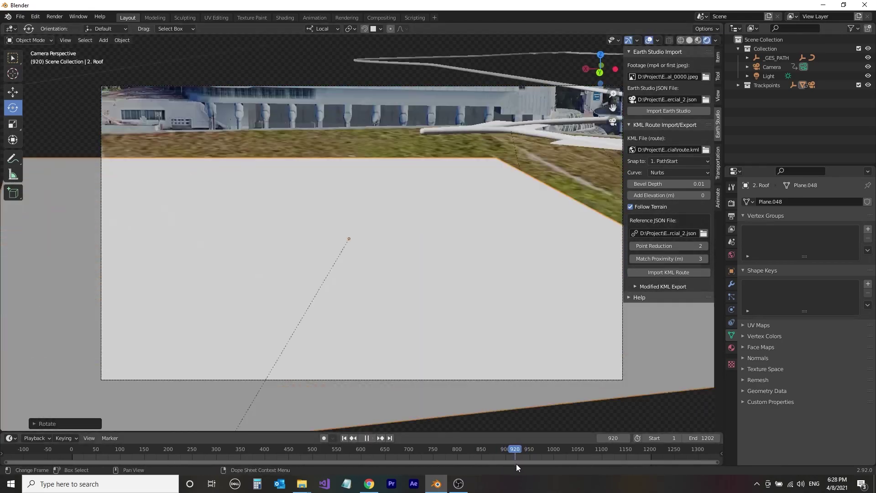
drag(516, 464, 481, 452)
drag(480, 452, 498, 461)
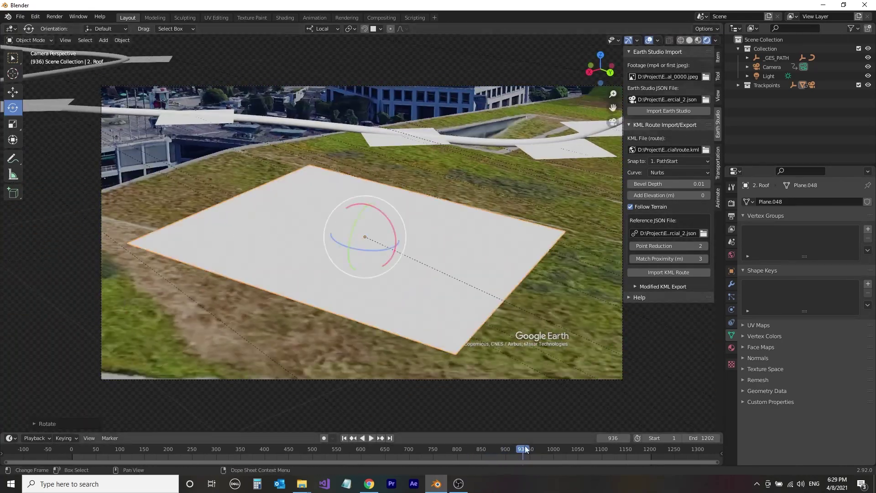
drag(498, 461, 513, 453)
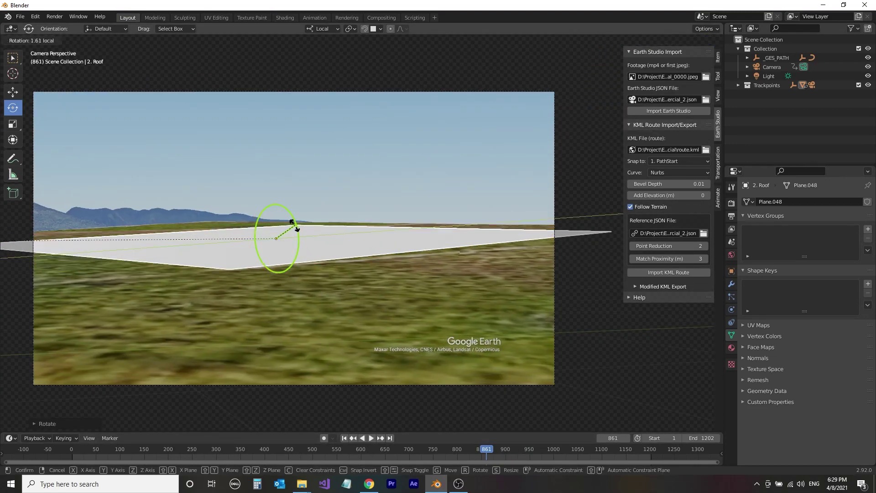
Fine-tune the 2. Roof plane's tilt about its local Y axis and play back the shot to check it.
drag(293, 226, 296, 229)
drag(501, 452, 495, 453)
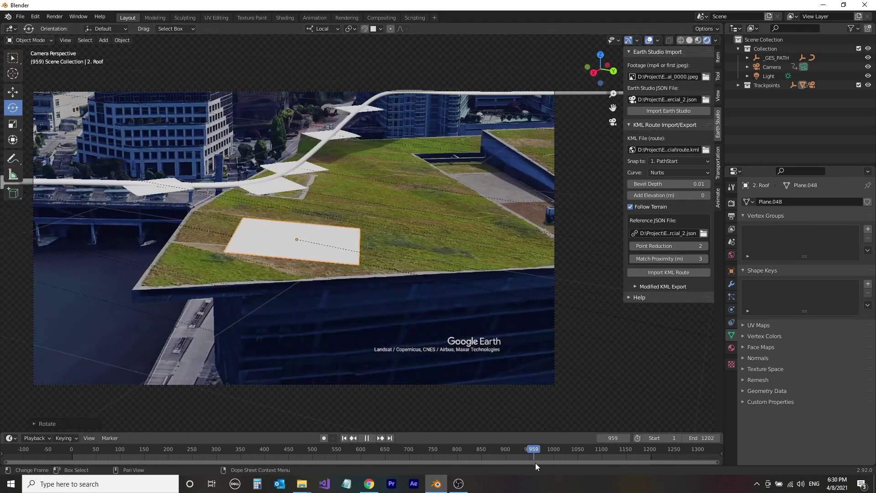
key(space)
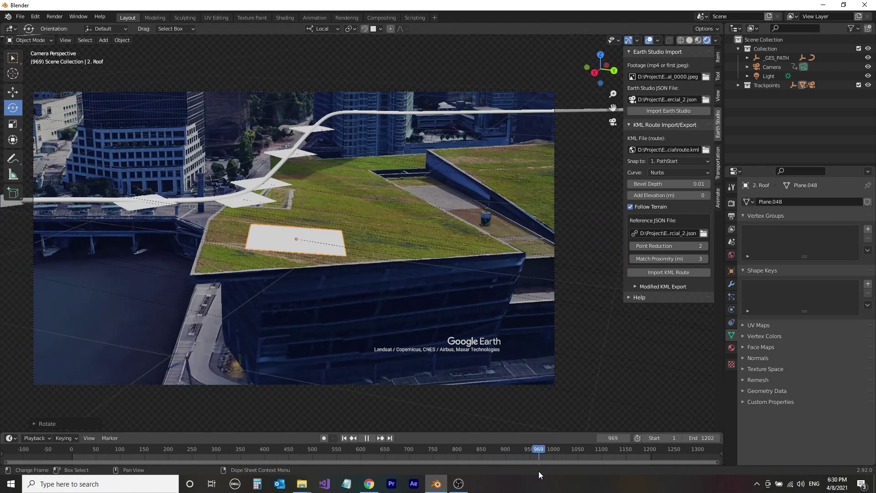
key(space)
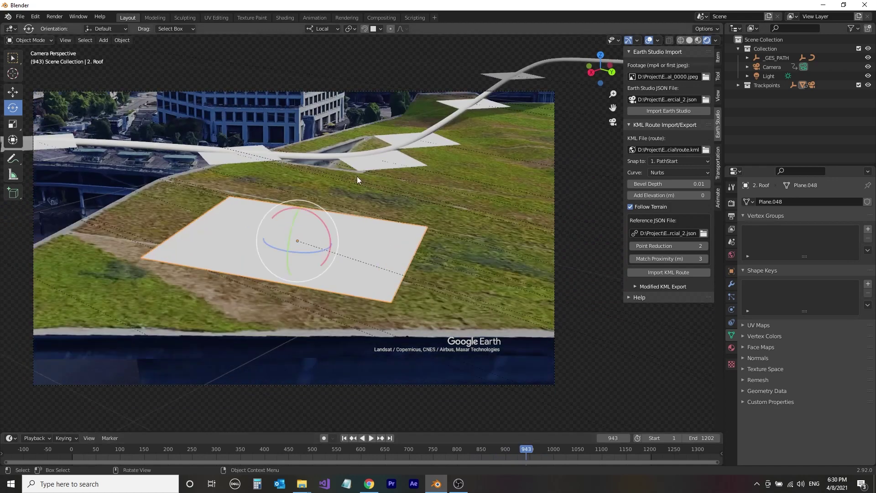
Place the 3D cursor in the middle of the roof plane at frame 943 and choose the Mercedes GLA SUV for placement at the cursor.
key(shift+space)
key(space)
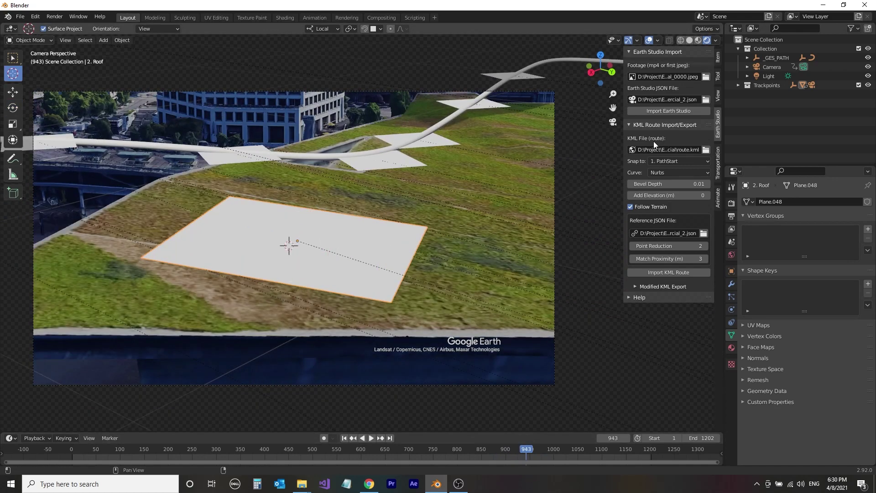
click(718, 162)
click(661, 69)
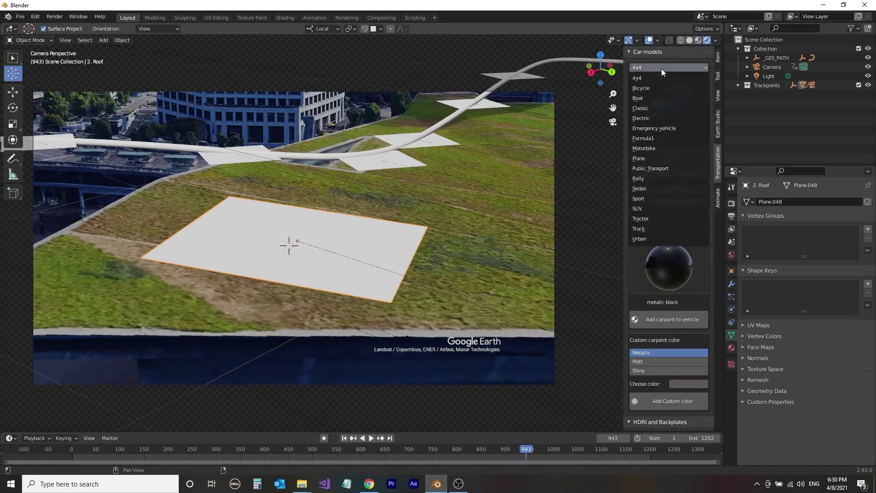
click(649, 78)
click(668, 100)
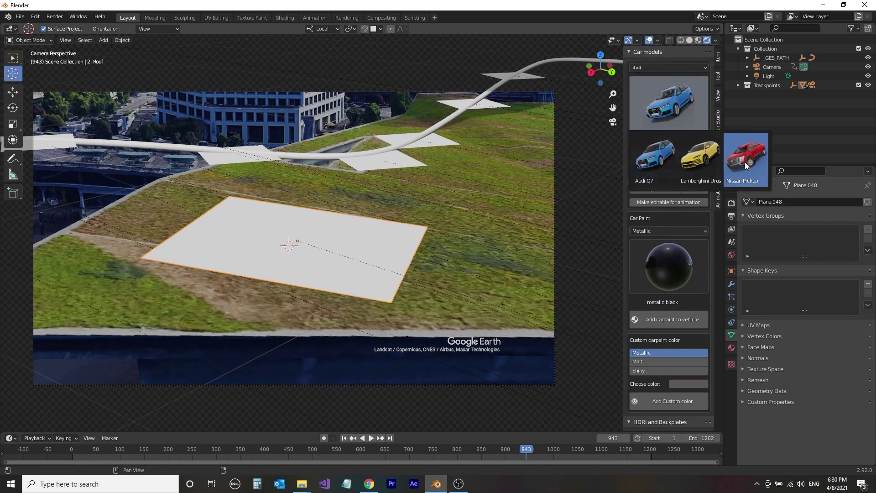
click(660, 69)
click(662, 208)
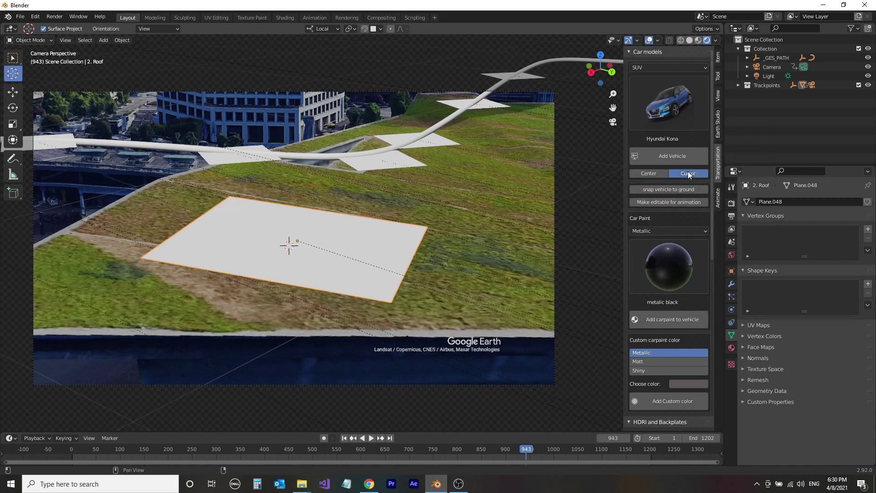
click(667, 92)
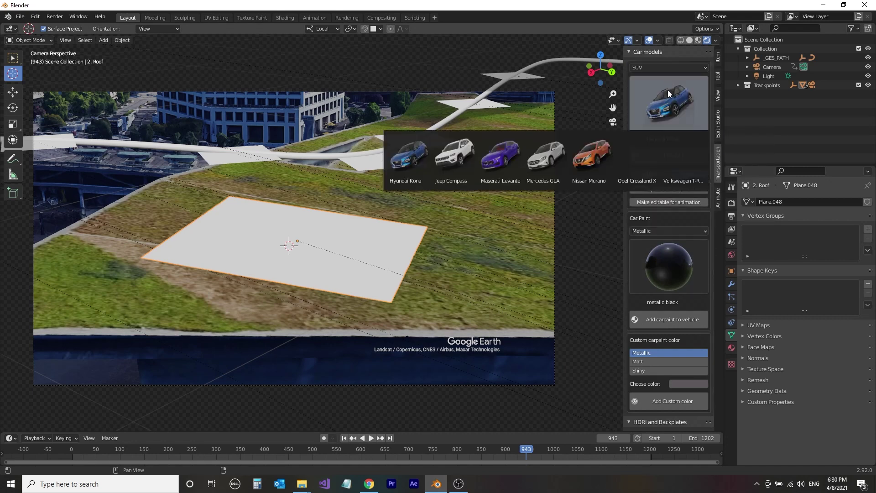
click(552, 166)
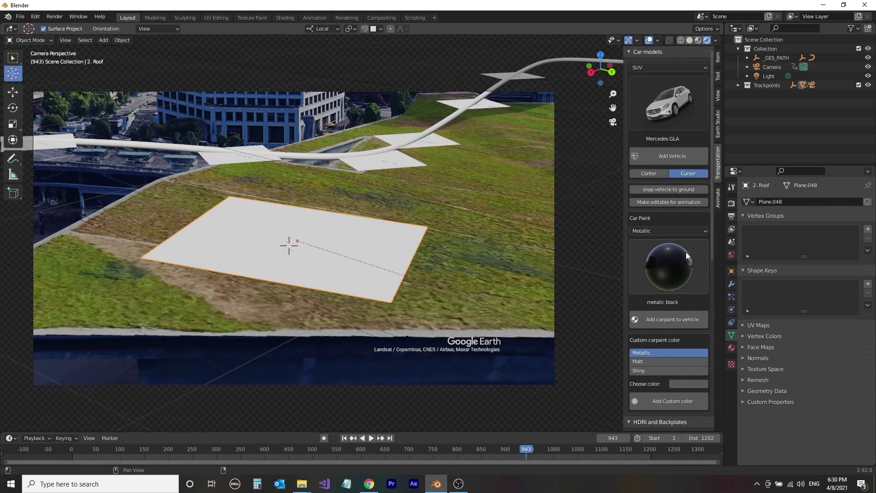
Choose the metallic red dark car paint and add the Mercedes GLA to the scene.
click(676, 269)
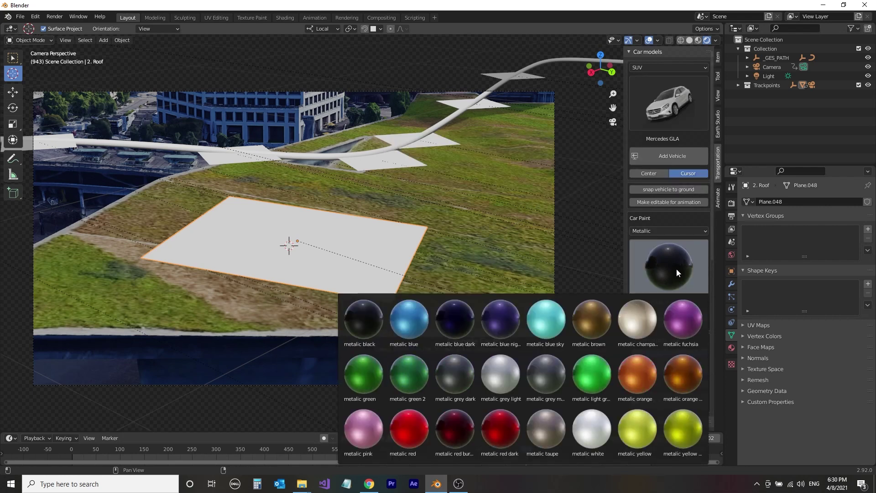
click(493, 425)
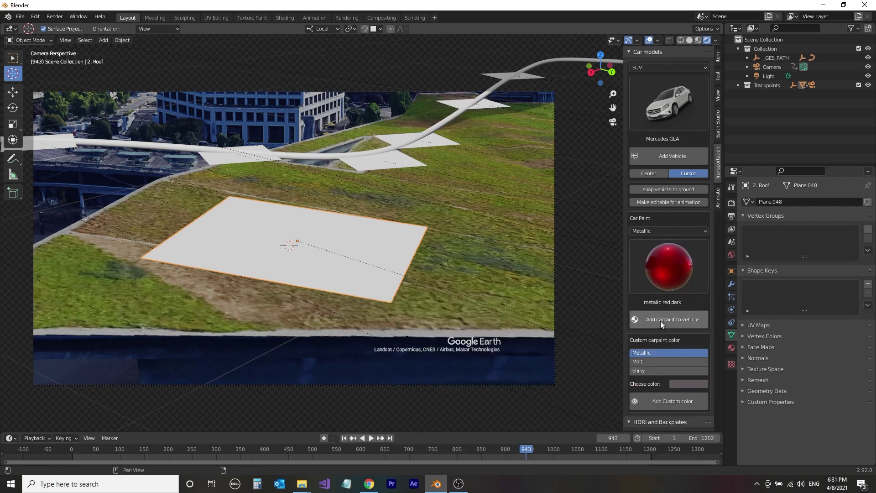
click(675, 155)
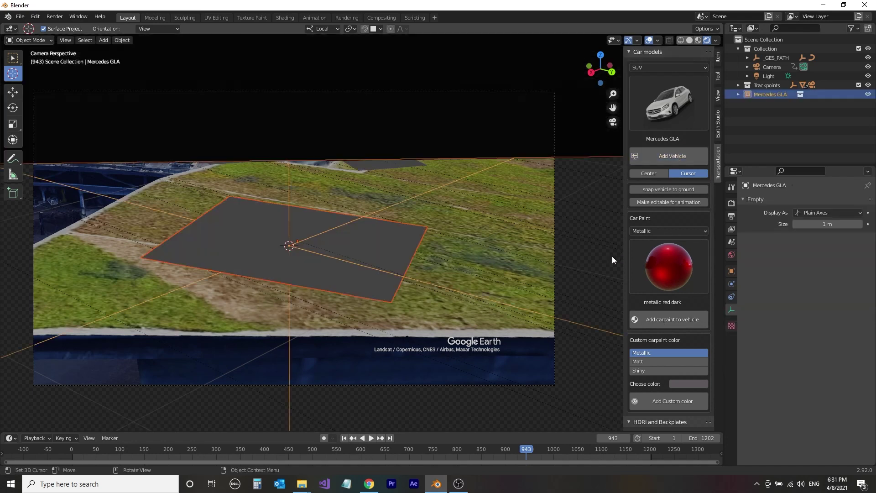
Set the Mercedes GLA's scale to 0.01 on the X, Y and Z axes.
click(741, 93)
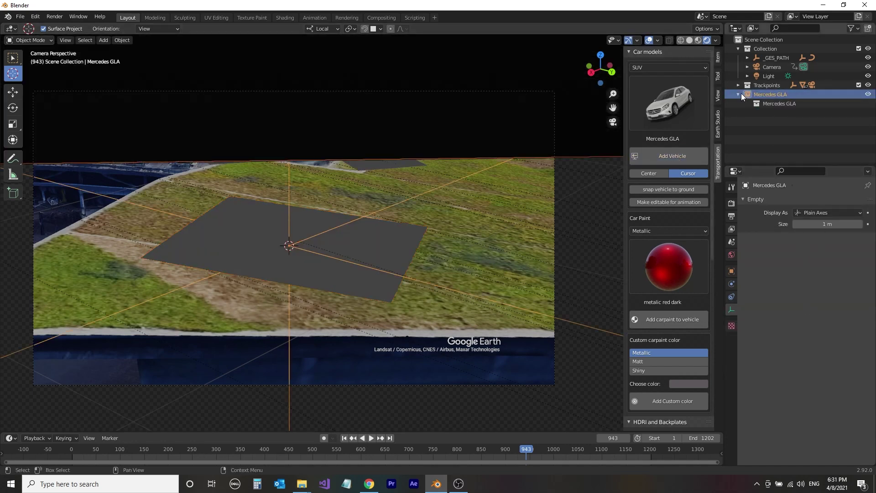
click(732, 271)
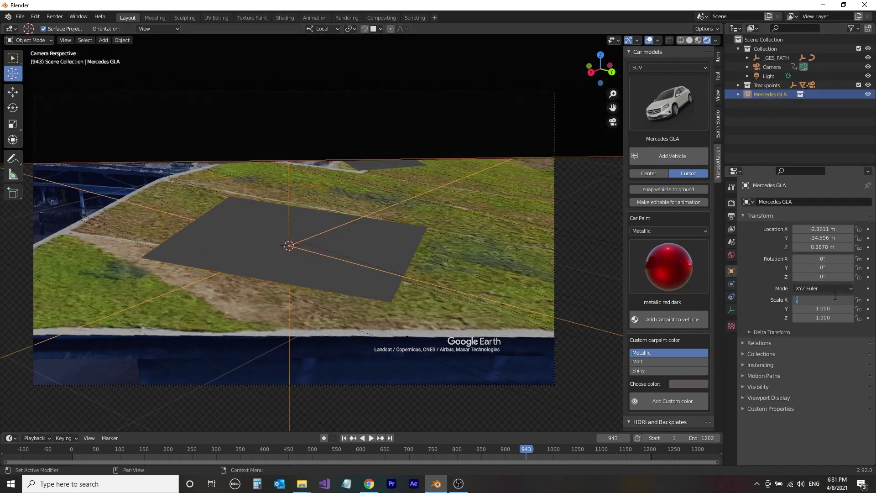
text(0.01)
key(Tab)
key(Tab)
text(.01)
key(Return)
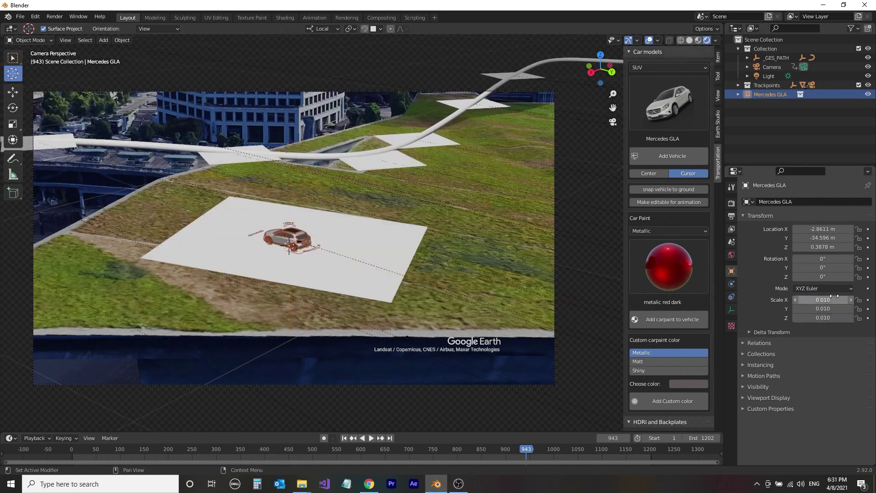
Apply the metallic red dark car paint to the Mercedes GLA.
click(672, 273)
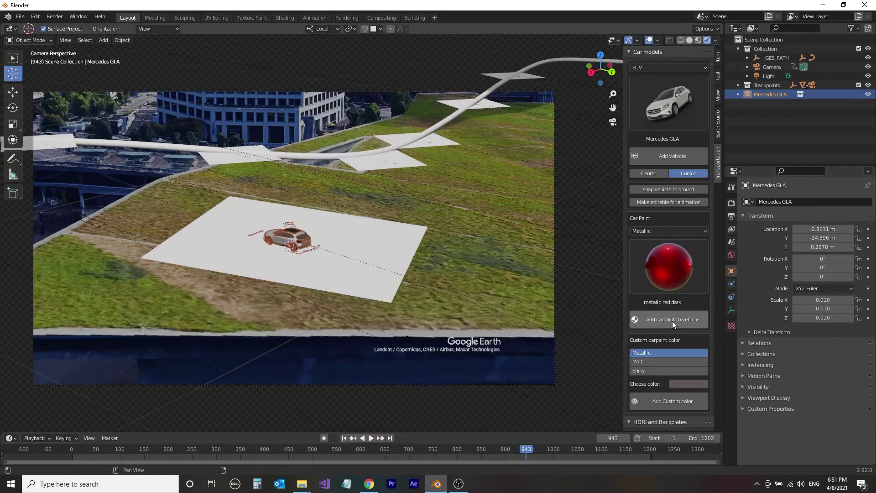
click(672, 321)
Set the car paint type to Shiny and apply the shiny red dark paint to the Mercedes GLA.
click(655, 366)
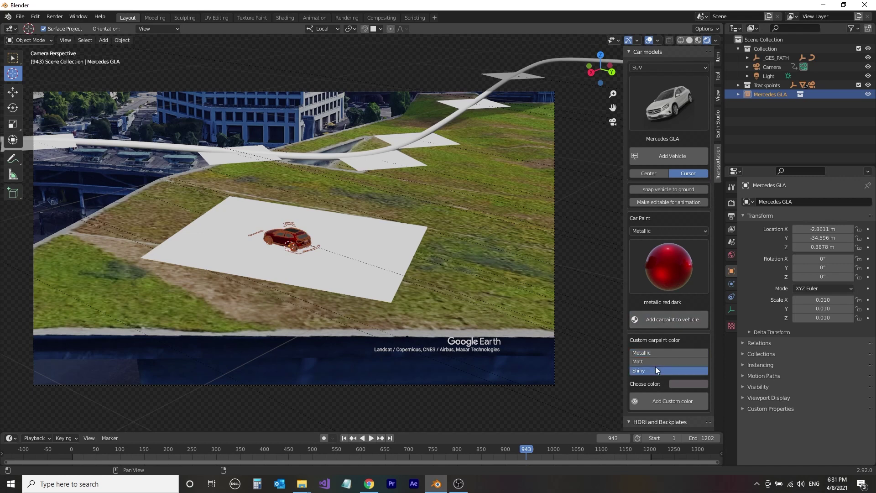
click(647, 231)
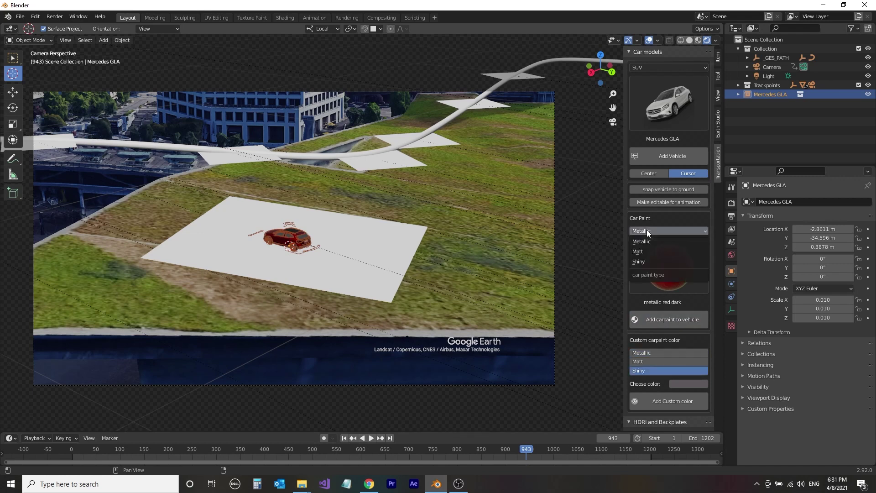
click(645, 264)
click(665, 324)
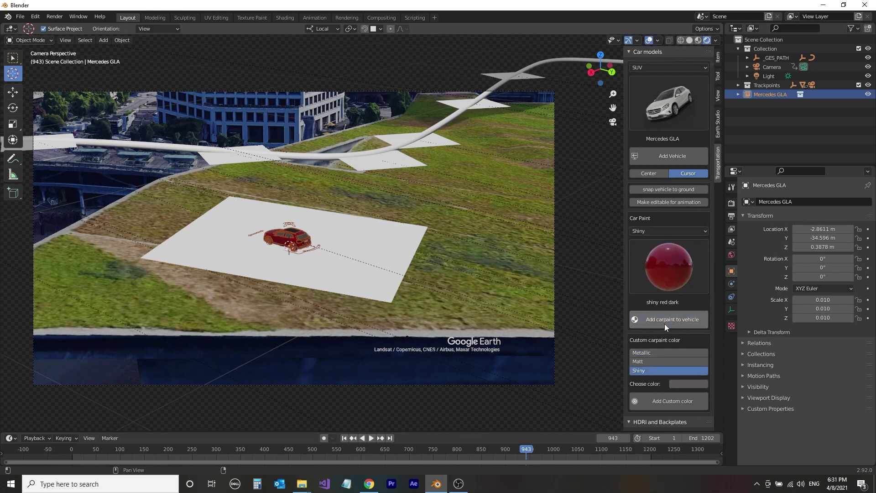
At frame 880, rotate the Mercedes GLA on the roof plane to 75.2° around its Z axis.
drag(516, 452, 496, 450)
click(12, 108)
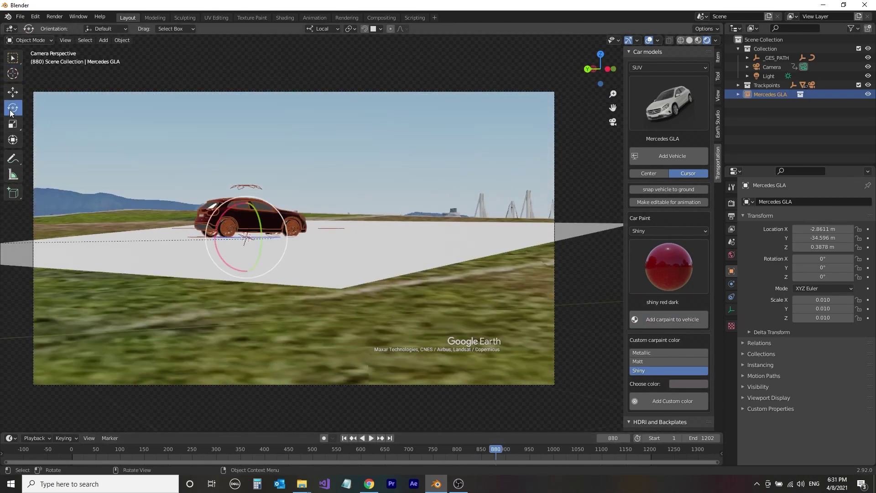
drag(242, 237, 245, 245)
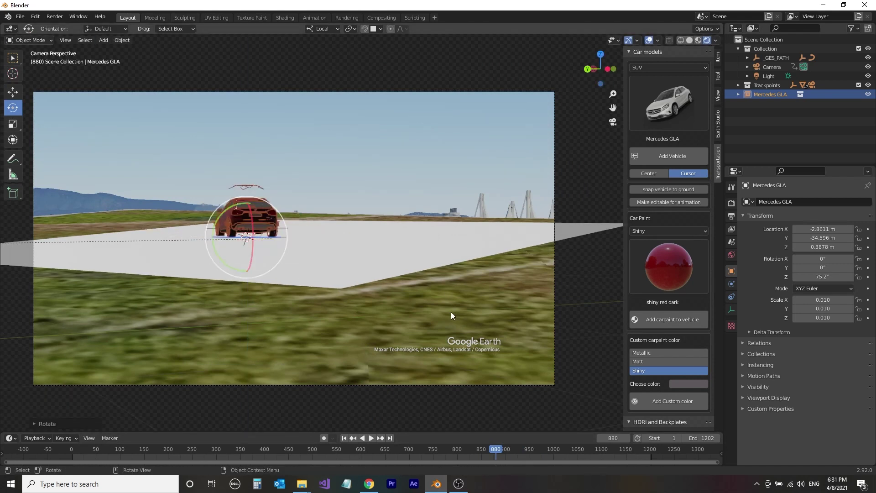
middle_drag(249, 221, 273, 235)
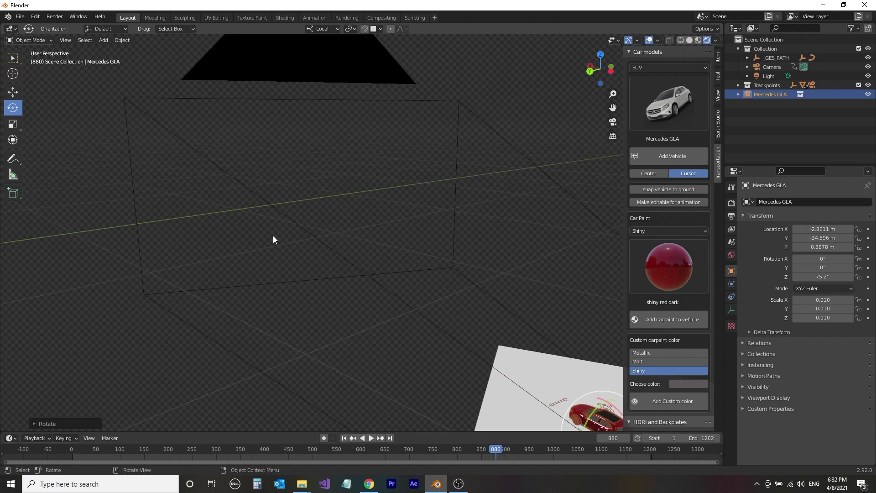
Move the Mercedes GLA across the roof plane to X -2.9209 m, Y -34.56 m and check it through the camera.
key(KP_Decimal)
middle_drag(382, 299, 436, 328)
key(shift+space)
key(g)
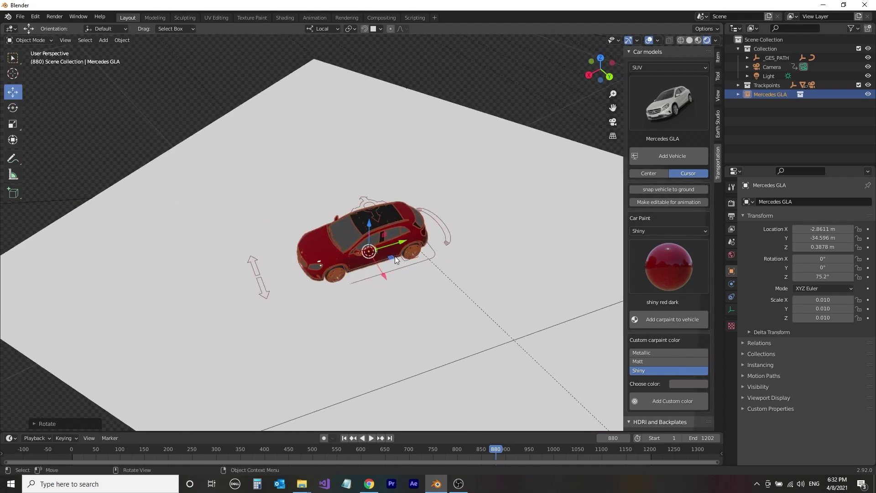
drag(395, 256, 590, 277)
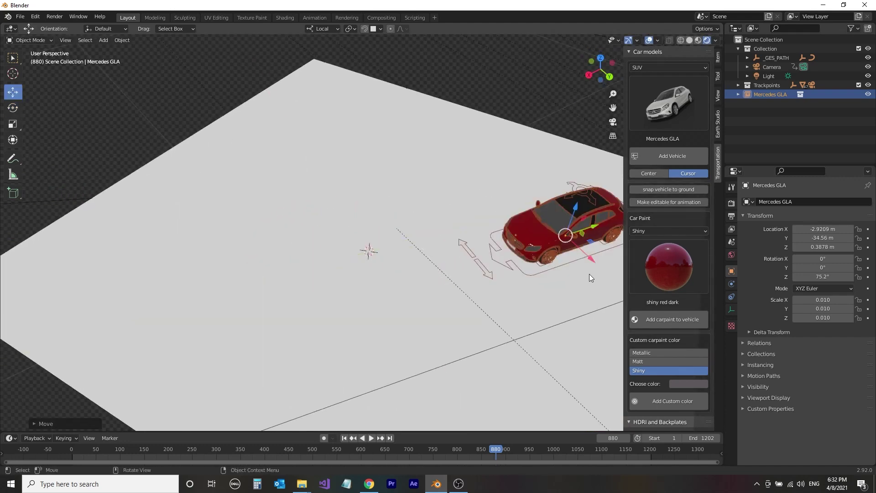
click(613, 122)
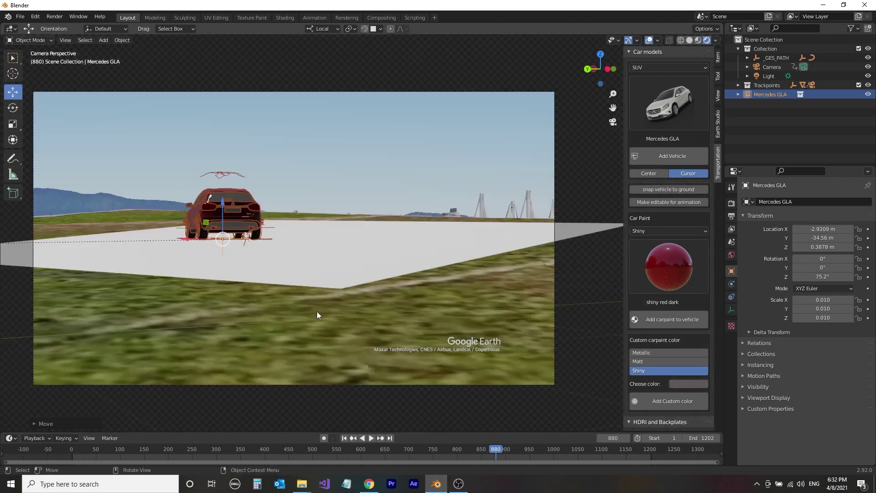
Enable snapping, seat the Mercedes GLA on the roof plane at Z 0.3831 m, rotated -3.22°, 2.7°, 75.1°, and check its placement up to frame 886.
click(381, 28)
key(space)
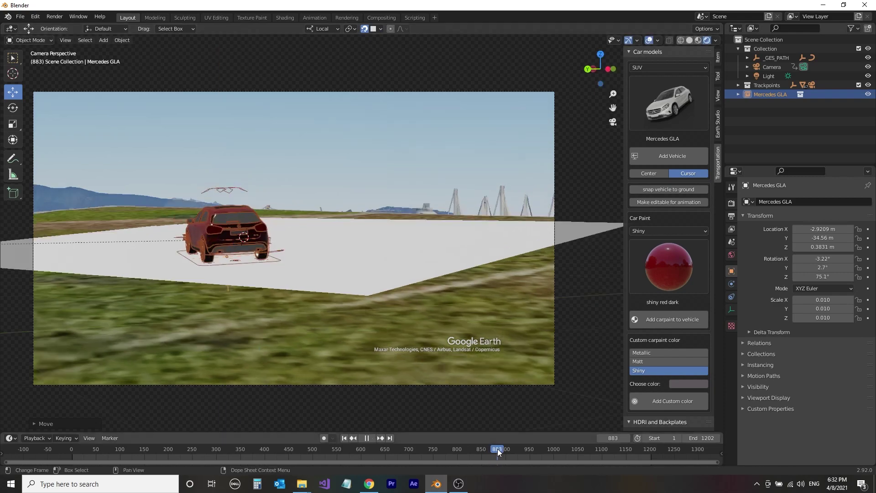
drag(497, 449, 498, 476)
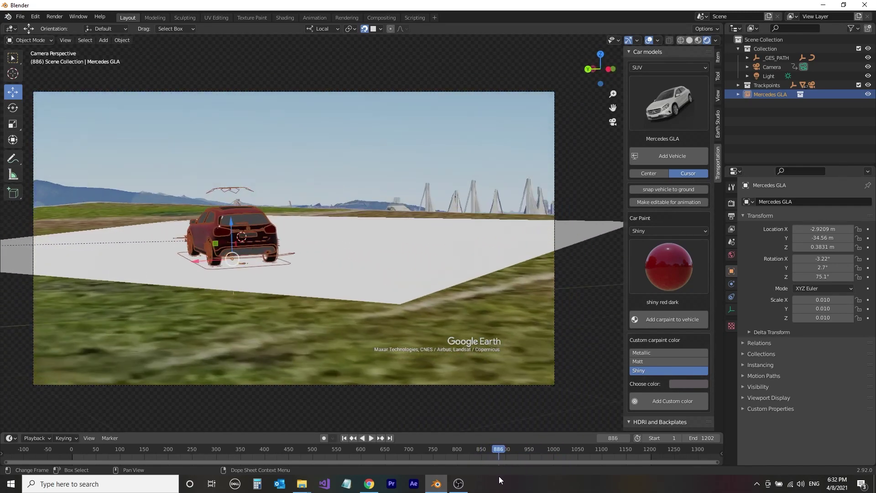
click(765, 142)
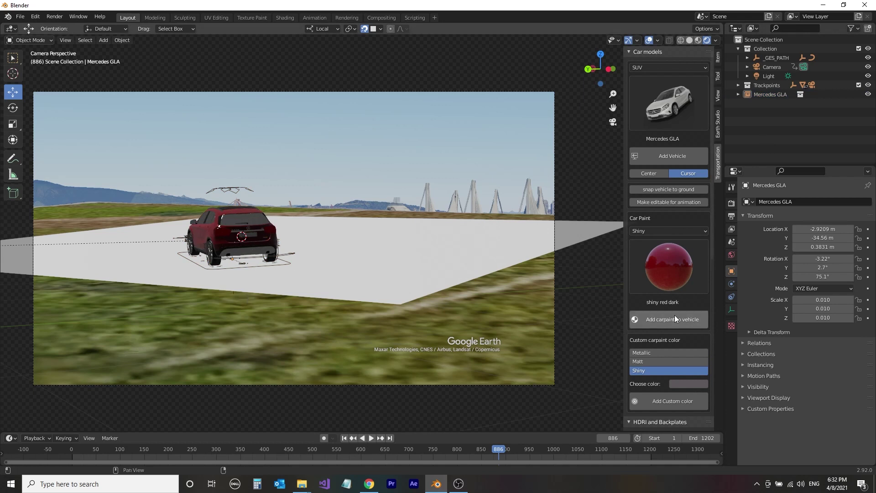
Show the World shader nodes in the Shading workspace and shift the Background and World Output nodes to free space before them.
scroll(675, 315, down, 6)
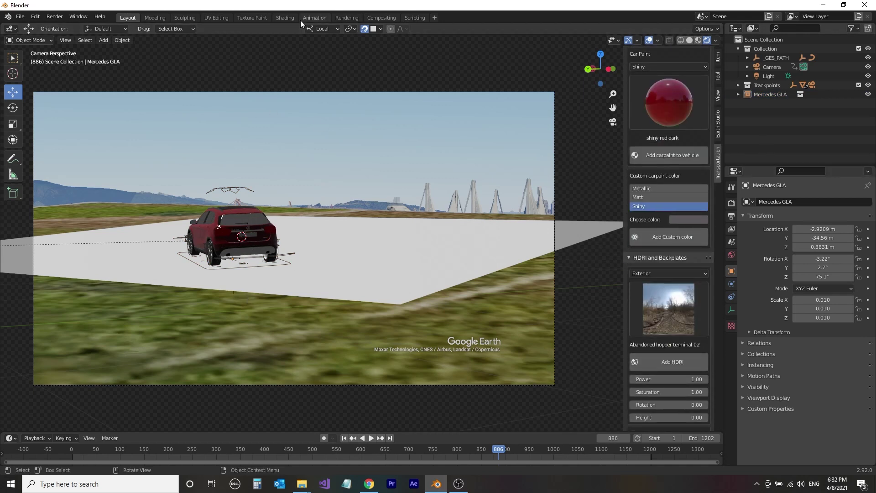
click(285, 18)
click(71, 206)
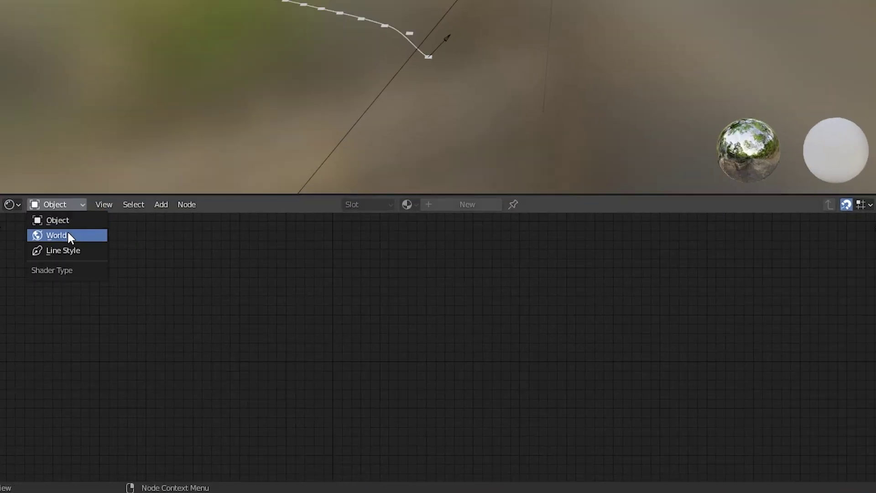
click(68, 234)
click(366, 225)
drag(366, 224, 509, 261)
Add a Texture Coordinate node to the World shader, well ahead of the Background node.
click(205, 308)
key(shift+a)
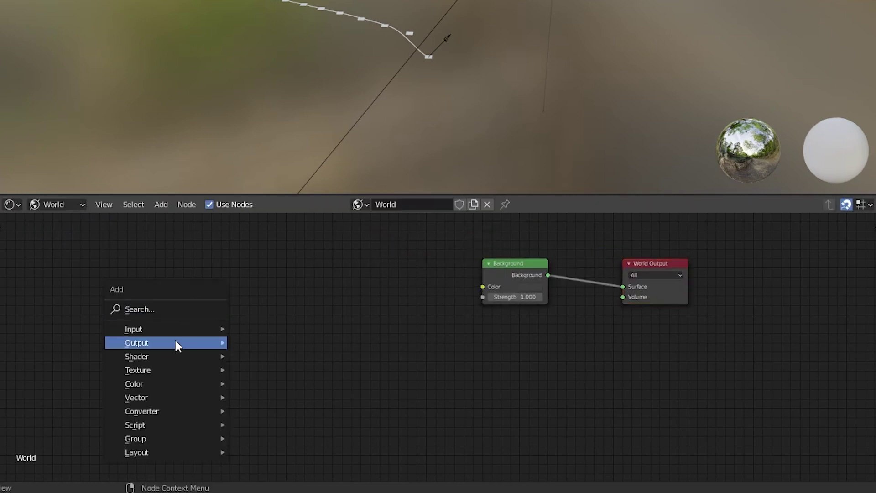
mouse_move(169, 358)
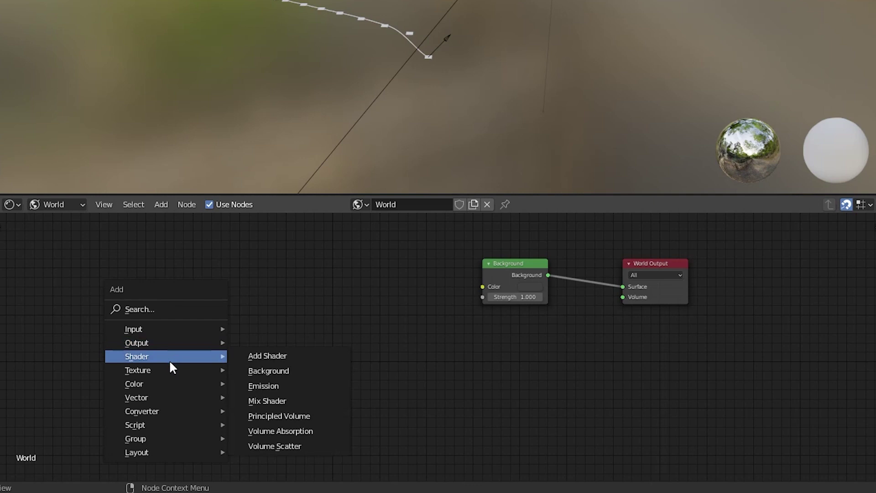
mouse_move(151, 329)
click(291, 251)
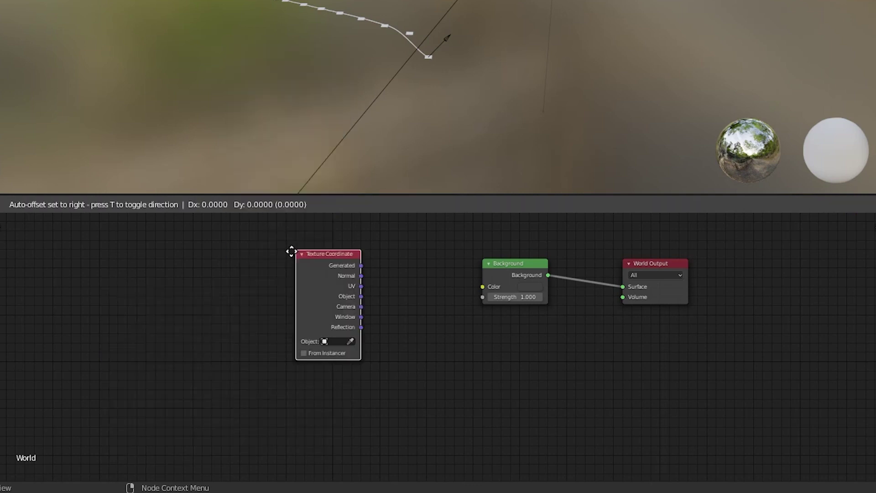
click(49, 242)
Add a Mapping node of type Texture and feed its Vector input from the Texture Coordinate node's Generated output.
key(shift+a)
mouse_move(192, 438)
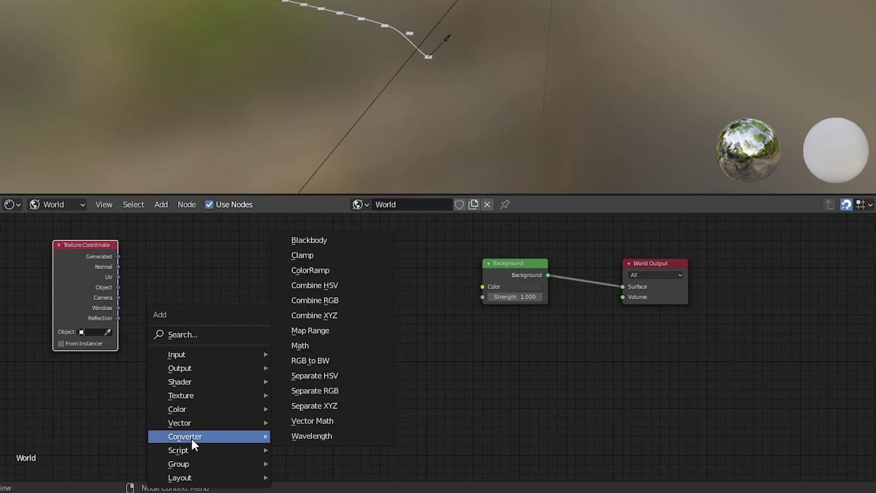
mouse_move(251, 423)
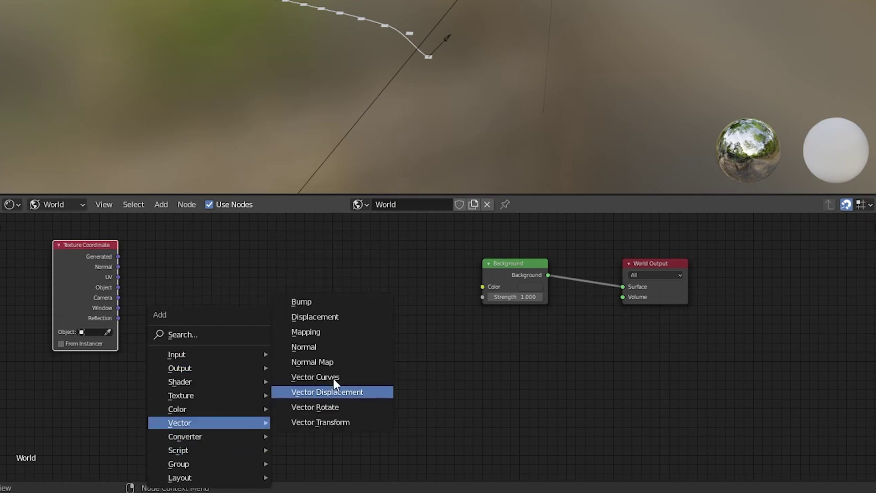
click(309, 332)
click(155, 238)
drag(118, 257, 157, 282)
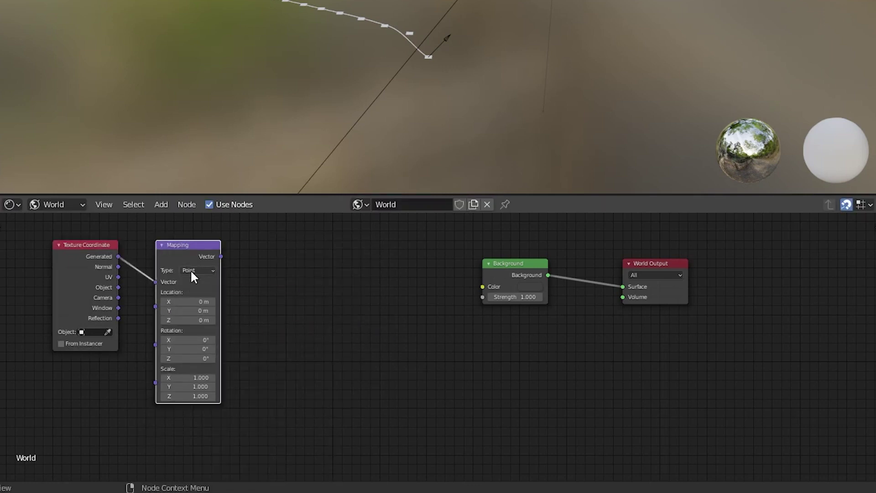
click(192, 292)
Add an Environment Texture node and link it between the Mapping node's Vector output and the Background node's Color input.
key(shift+a)
mouse_move(343, 322)
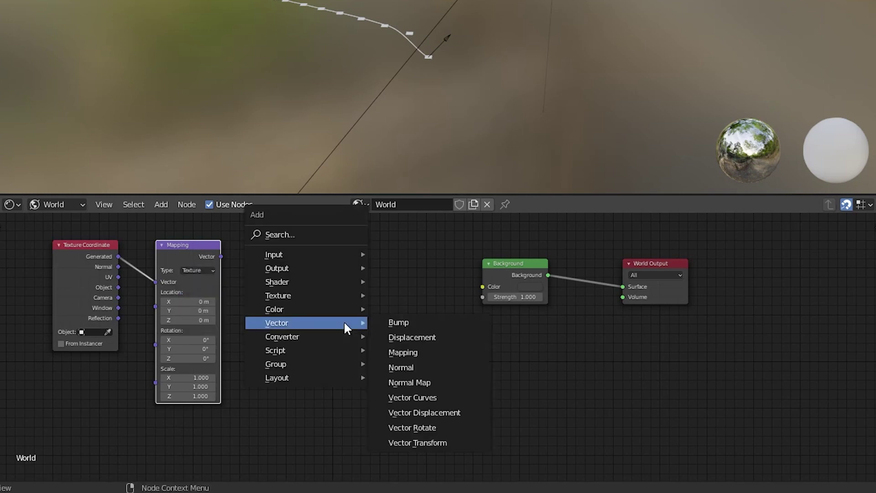
mouse_move(289, 257)
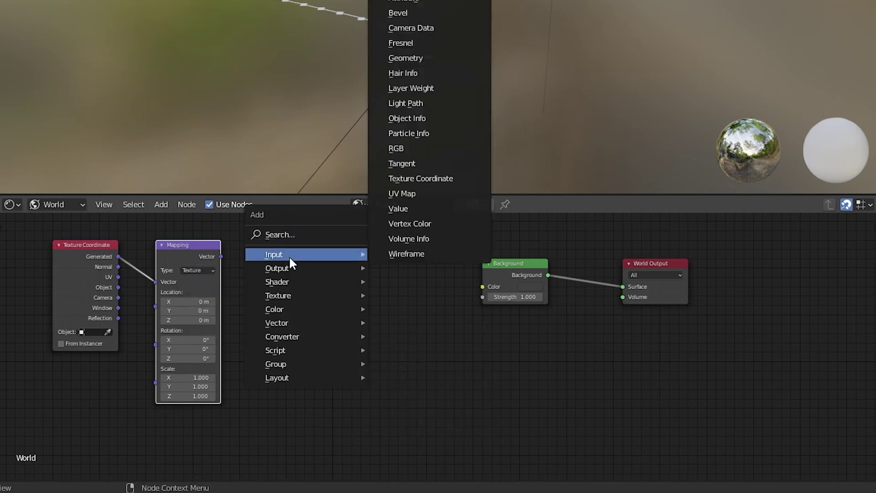
mouse_move(289, 280)
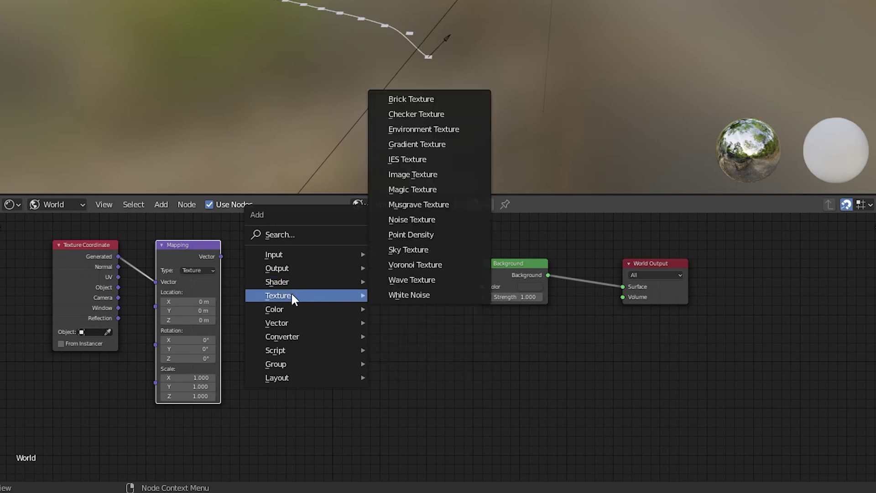
click(403, 130)
click(282, 248)
drag(221, 256, 289, 315)
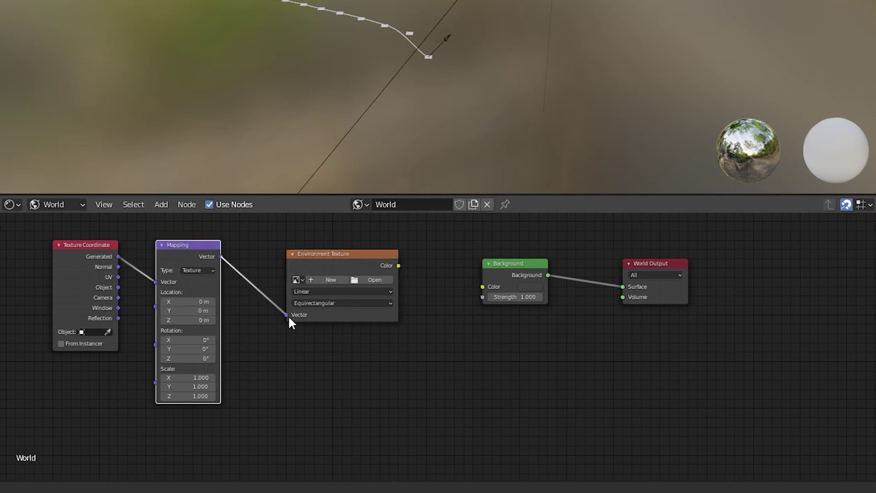
drag(398, 265, 430, 283)
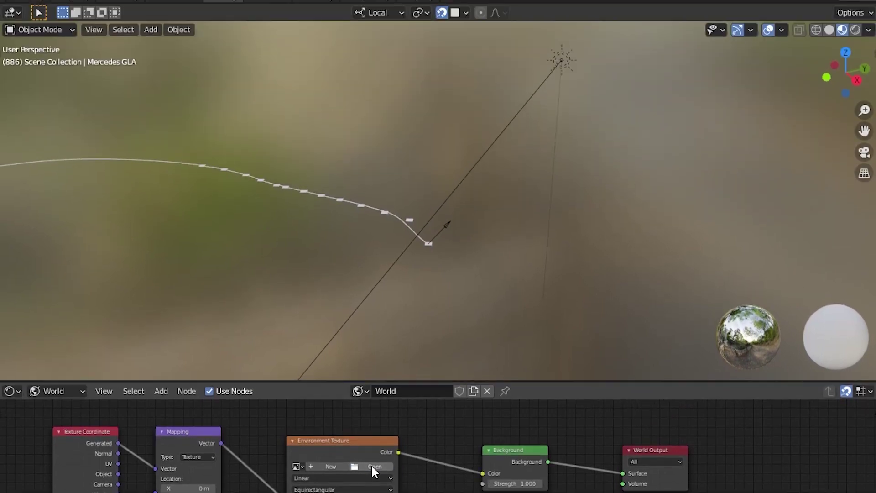
Load canary_wharf_2k.hdr from D:\Project\Earth\Commercial into the Environment Texture node.
click(371, 278)
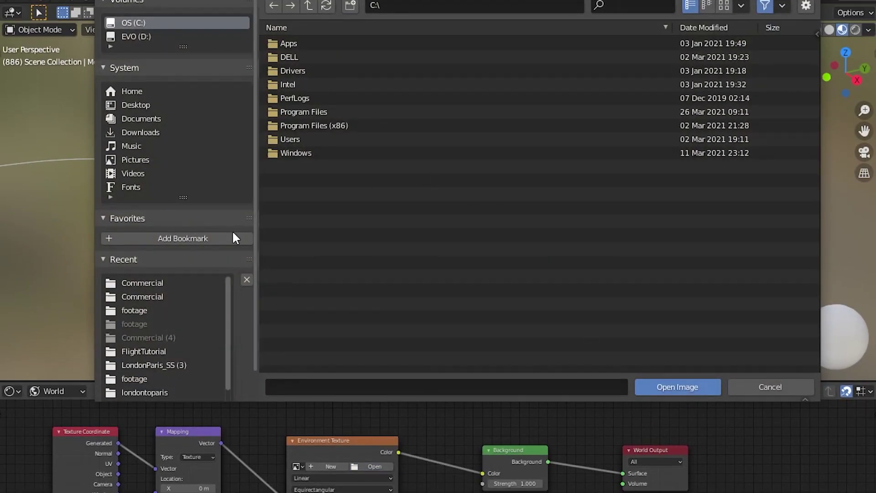
click(153, 96)
click(154, 297)
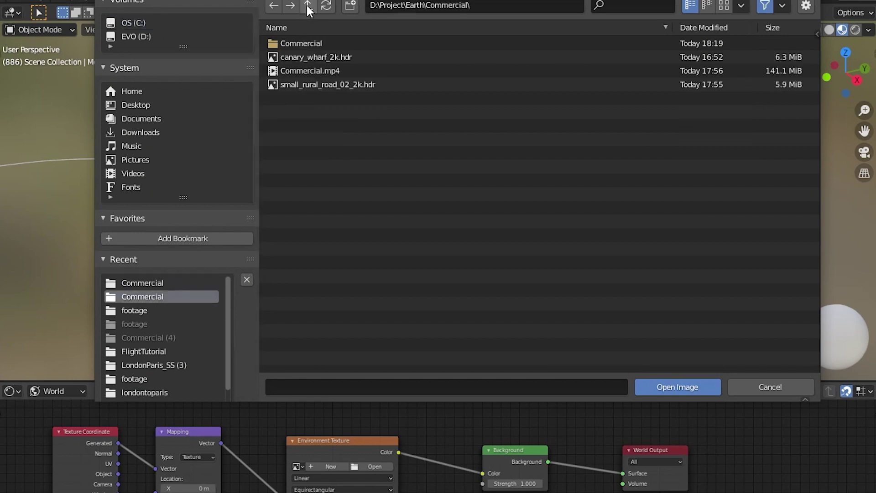
click(360, 59)
click(670, 385)
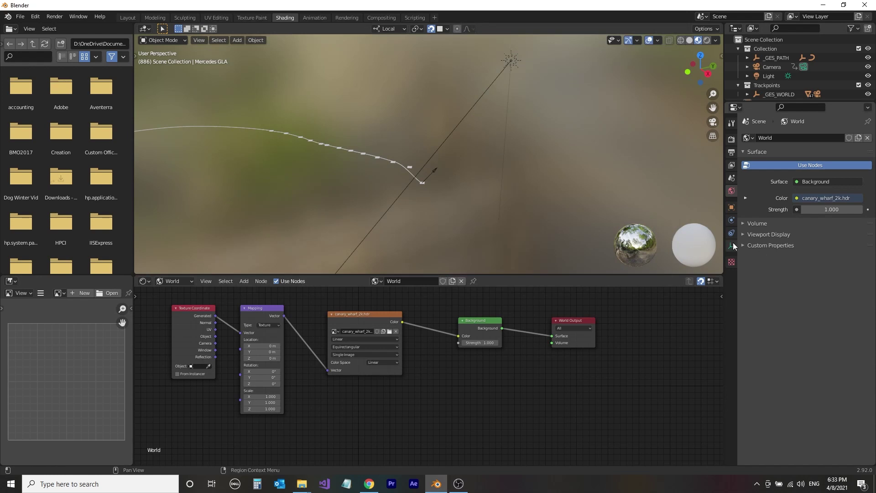
Expand the Film render settings and preview the car in rendered shading through the camera.
click(732, 140)
click(750, 321)
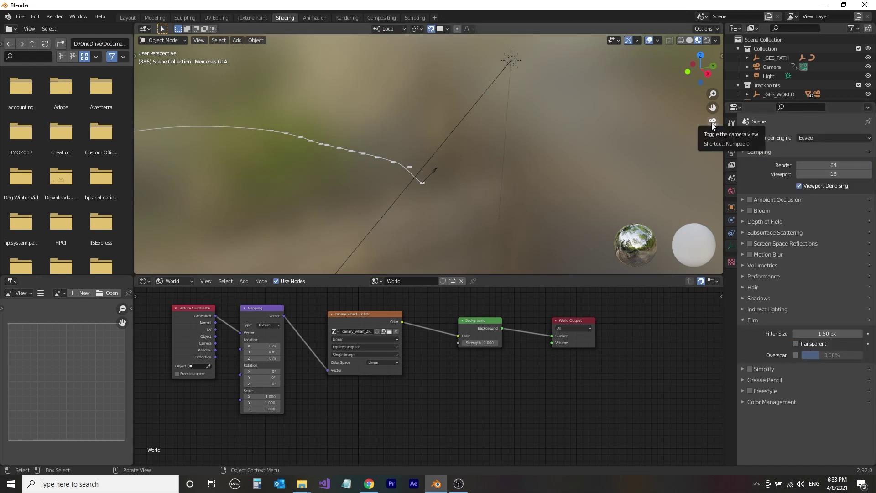
click(707, 40)
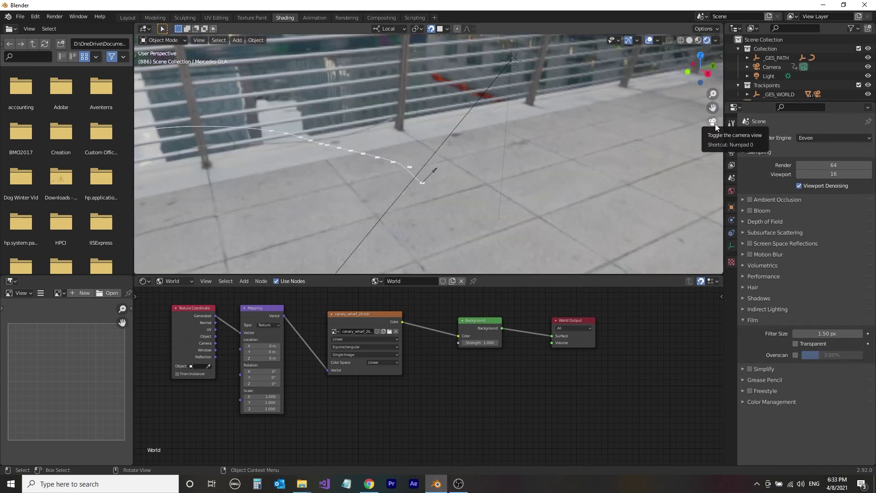
click(713, 122)
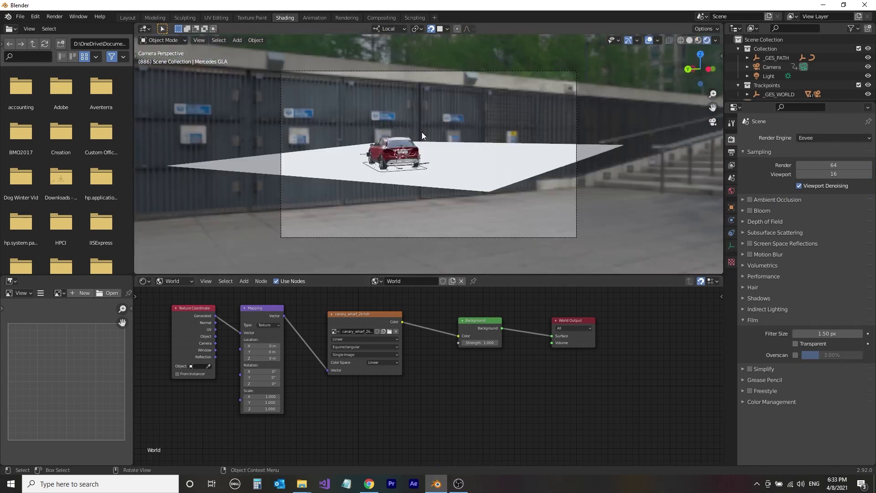
scroll(422, 133, up, 3)
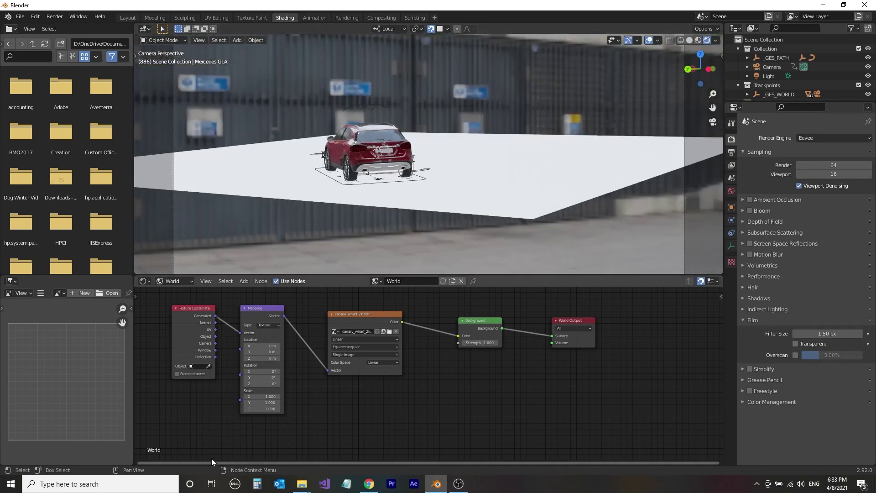
Split off a timeline below the World shader nodes, fit its full frame range and go to frame 883.
drag(140, 464, 140, 435)
click(144, 442)
click(258, 361)
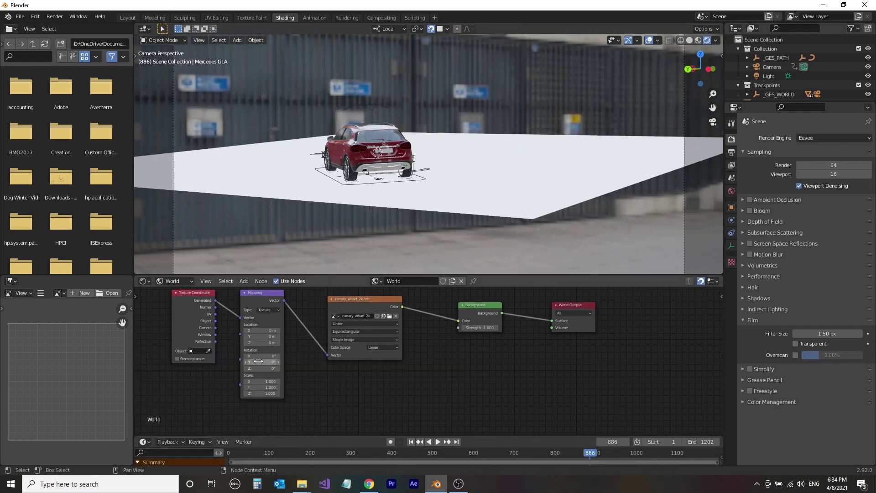
click(223, 441)
click(229, 440)
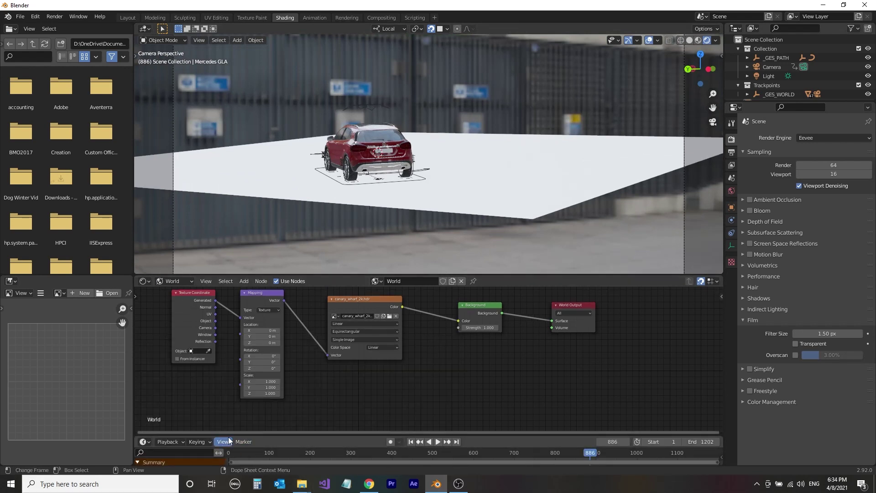
click(229, 440)
click(259, 361)
mouse_move(566, 453)
mouse_down()
mouse_move(596, 458)
mouse_move(567, 456)
mouse_up()
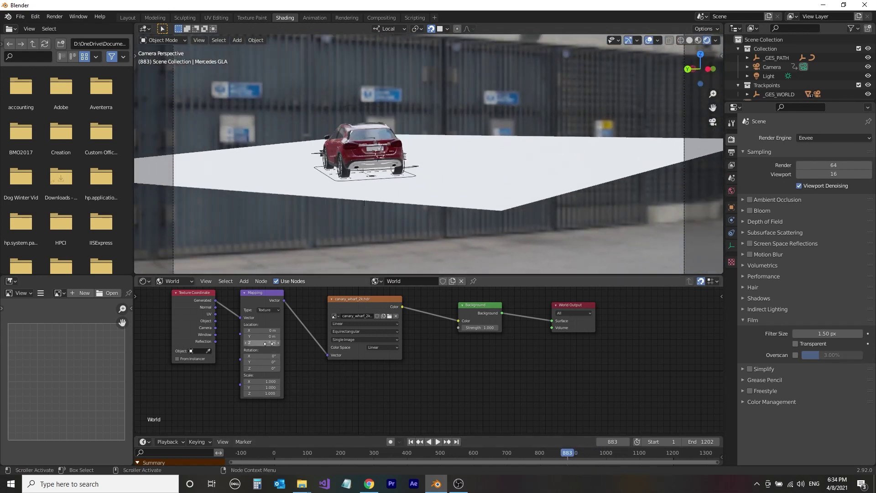
Set the Mapping node's Z location to -0.3 m and Z rotation to 90.2°, checking the lighting at frames 912 and 856.
drag(262, 342, 274, 342)
mouse_move(569, 454)
mouse_down()
mouse_move(585, 462)
mouse_move(577, 461)
mouse_up()
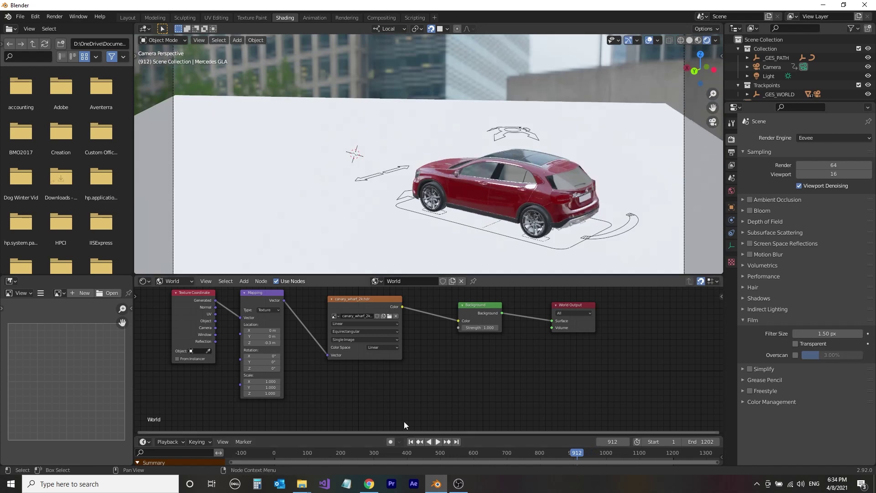
drag(262, 369, 310, 369)
drag(584, 455, 559, 470)
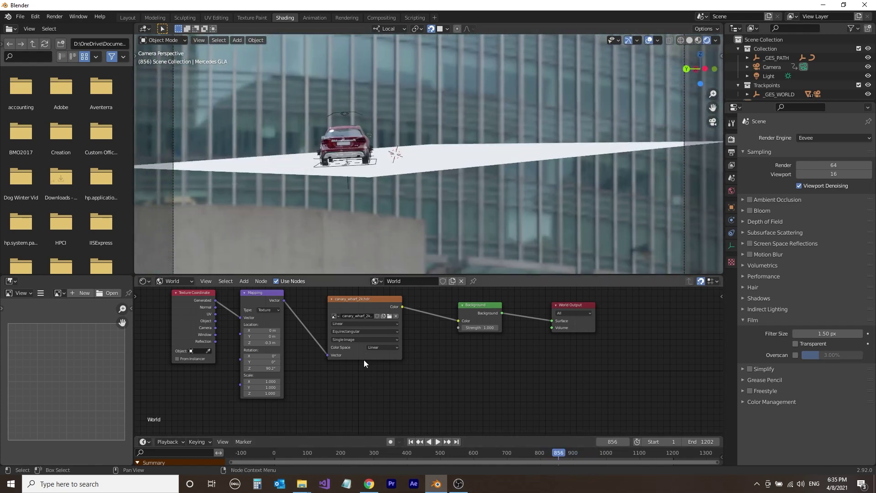
Back in the Layout workspace, make the film background transparent and hide the Trackpoints collection.
click(128, 21)
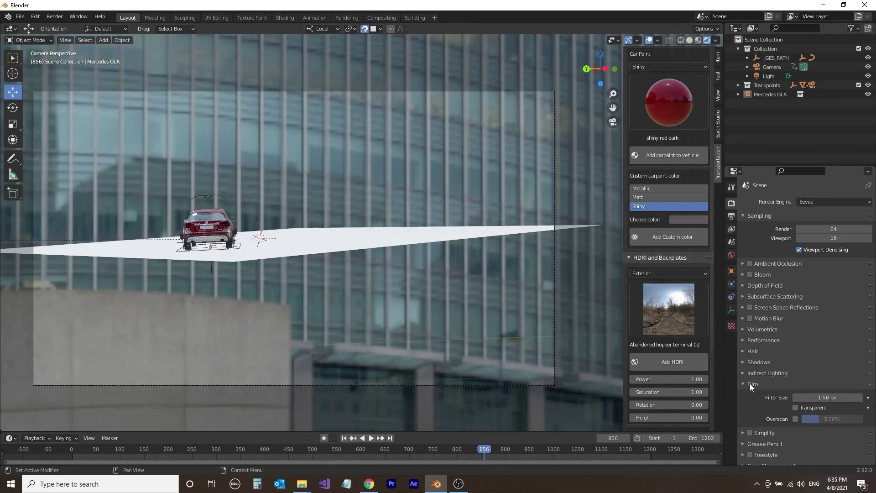
click(796, 407)
click(868, 84)
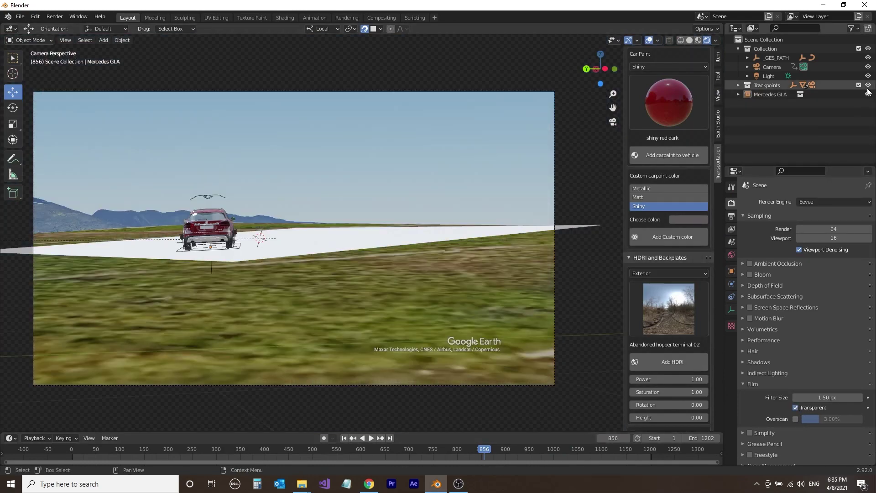
Play and scrub the animation to review the car over the Google Earth footage, ending at frame 73.
key(space)
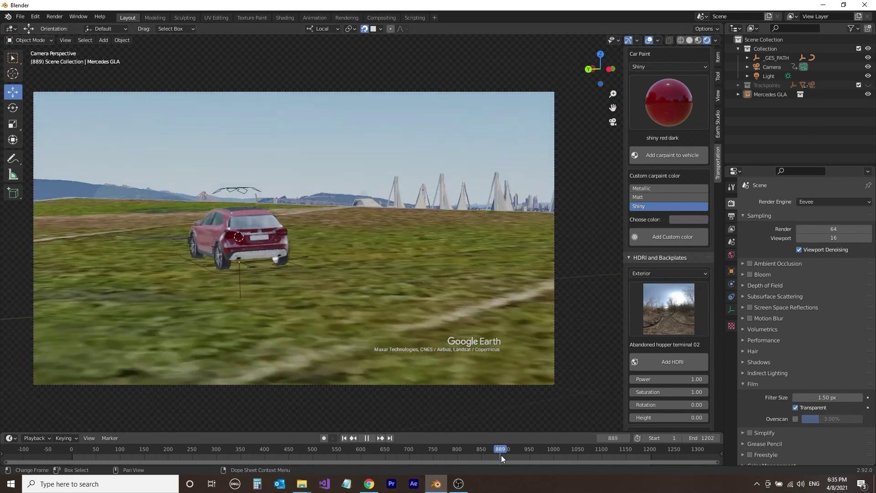
drag(536, 464, 108, 459)
key(space)
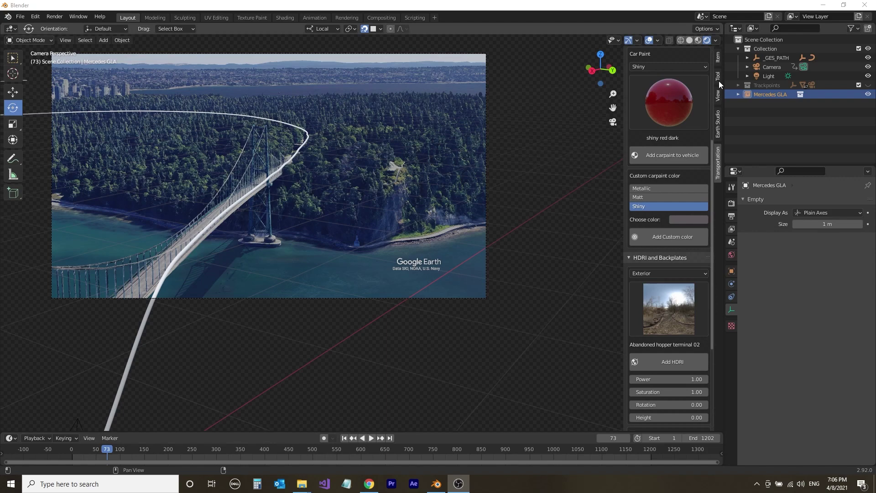
Go to frame 915, duplicate the Mercedes GLA in place and activate the Move tool.
key(space)
drag(362, 452, 513, 449)
key(space)
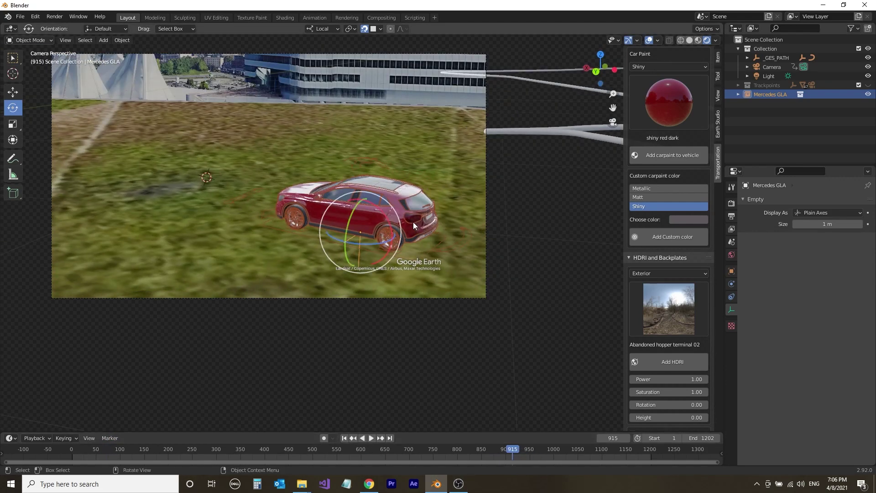
key(shift+d)
right_click(417, 190)
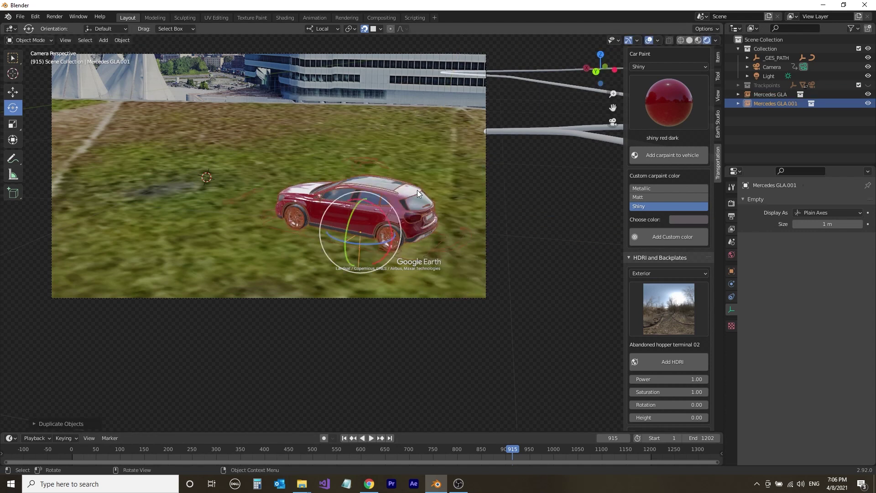
click(14, 93)
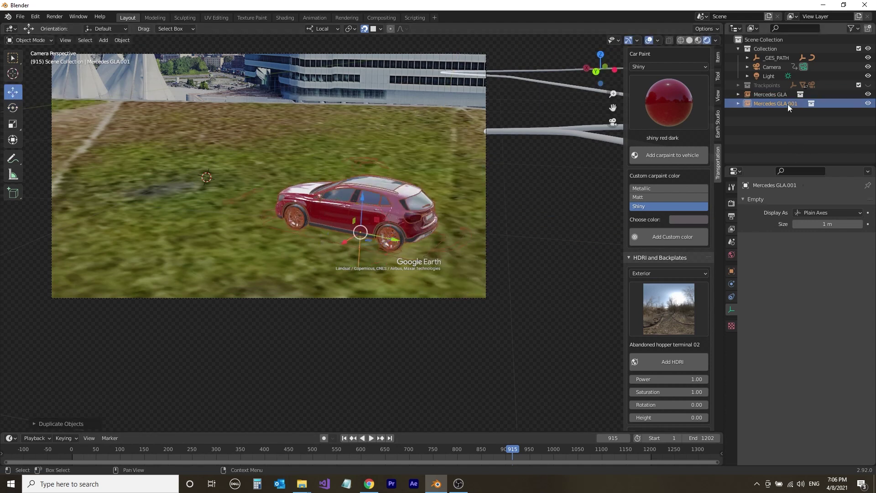
Set the duplicated car's X, Y and Z location to 0 m and its X, Y and Z rotation to 0°.
click(731, 271)
double_click(825, 229)
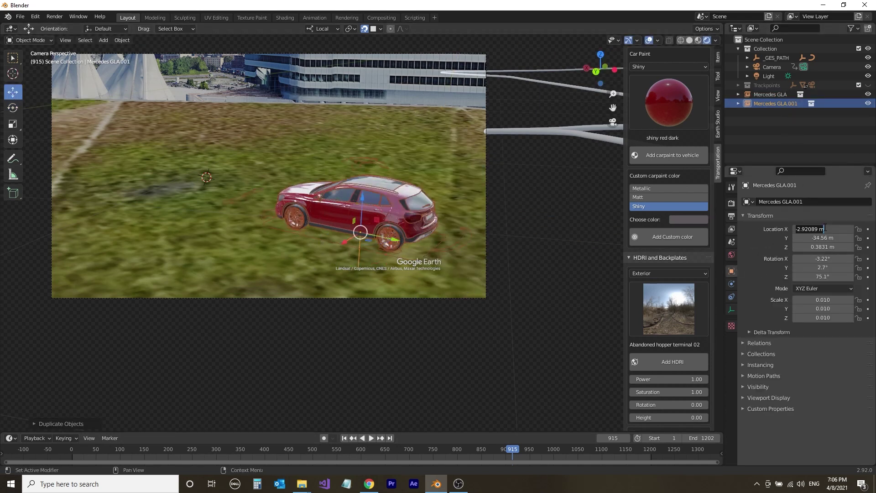
text(0)
key(Tab)
text(0)
key(Tab)
text(0)
key(Return)
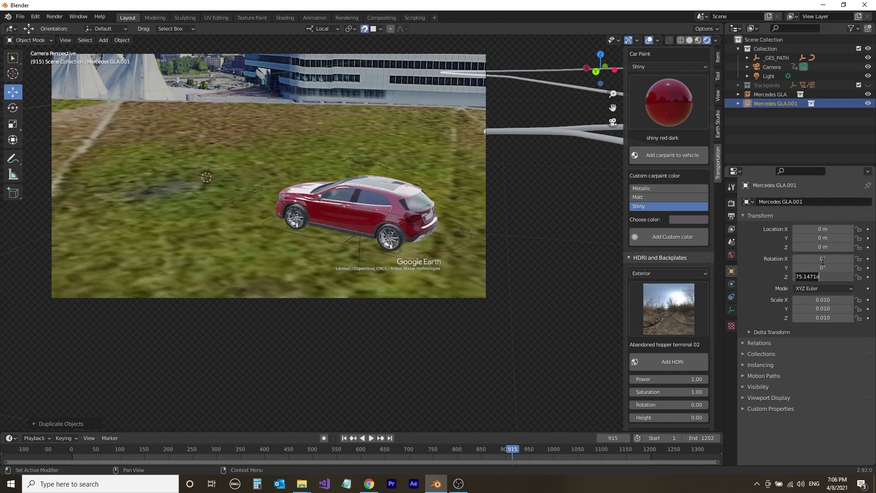
text(0)
key(Return)
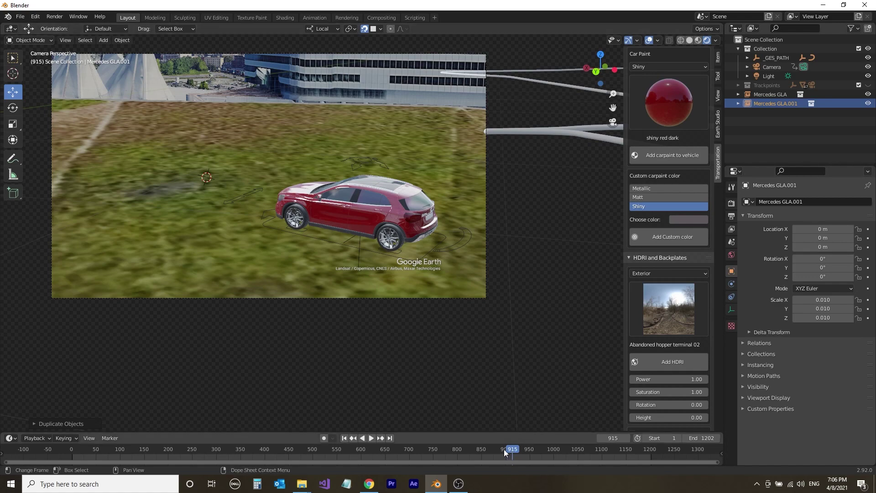
Go to frame 11, frame the duplicated car and add a Follow Path constraint to it.
drag(504, 449, 77, 437)
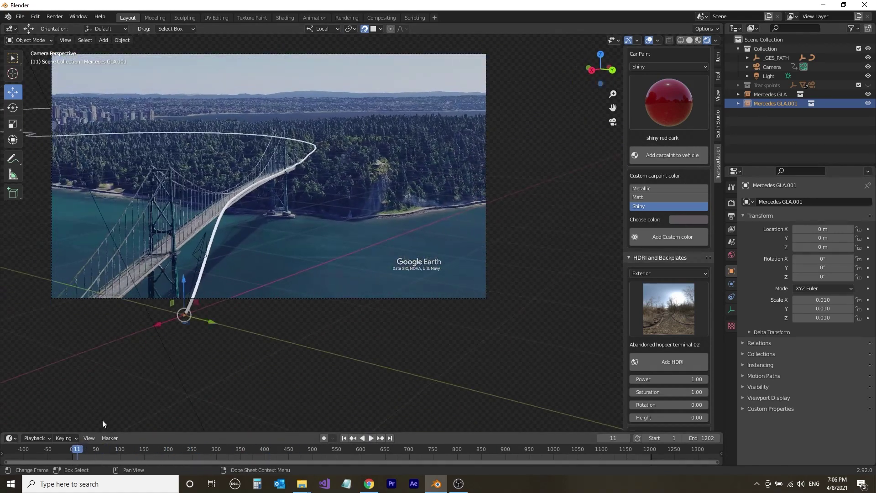
key(KP_Decimal)
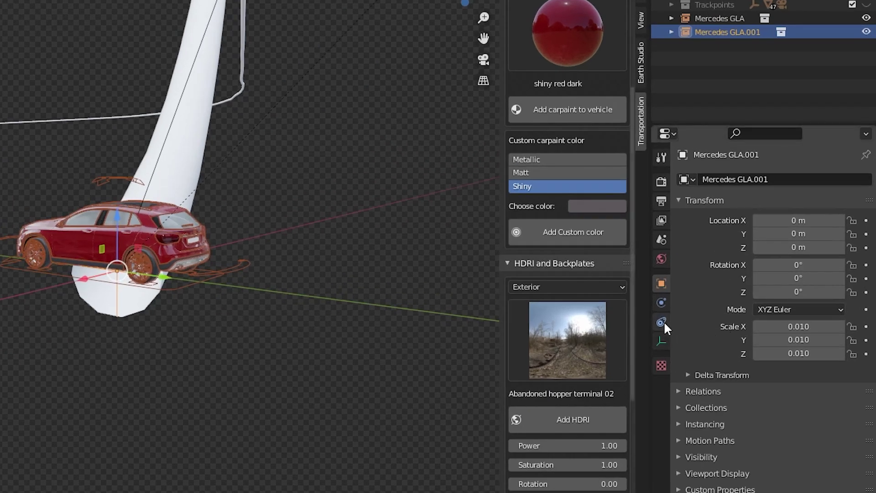
click(731, 296)
click(722, 181)
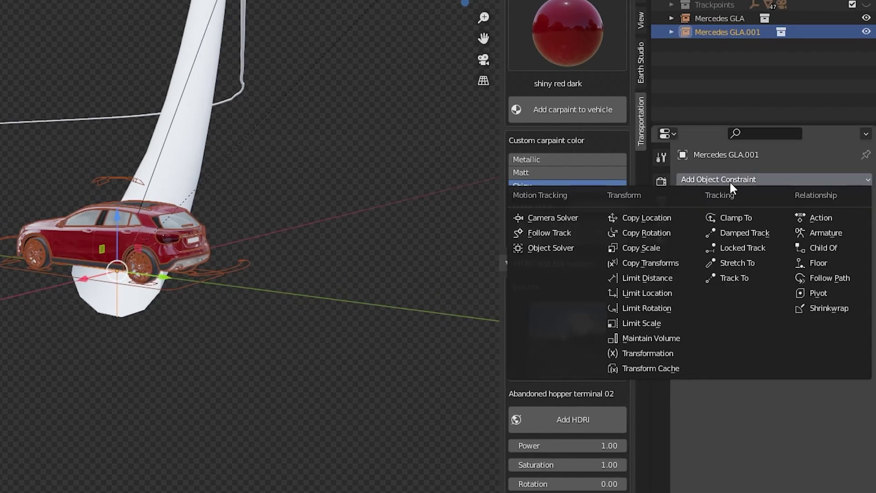
click(820, 278)
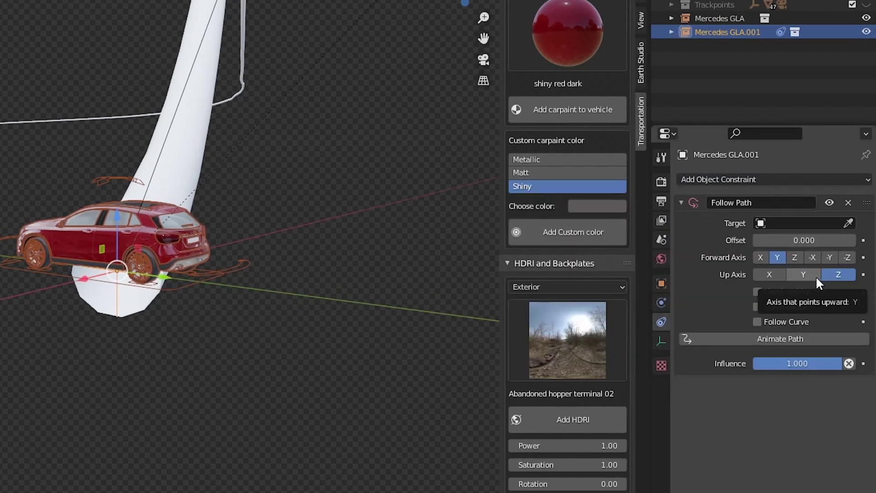
Set the constraint's up axis to X, enable Follow Curve and choose RoutePath as its target.
click(767, 274)
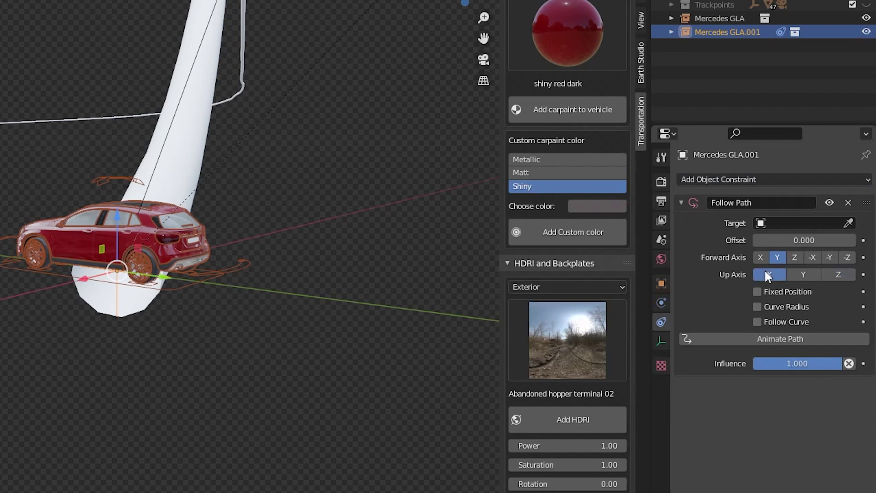
click(759, 322)
click(798, 223)
click(746, 244)
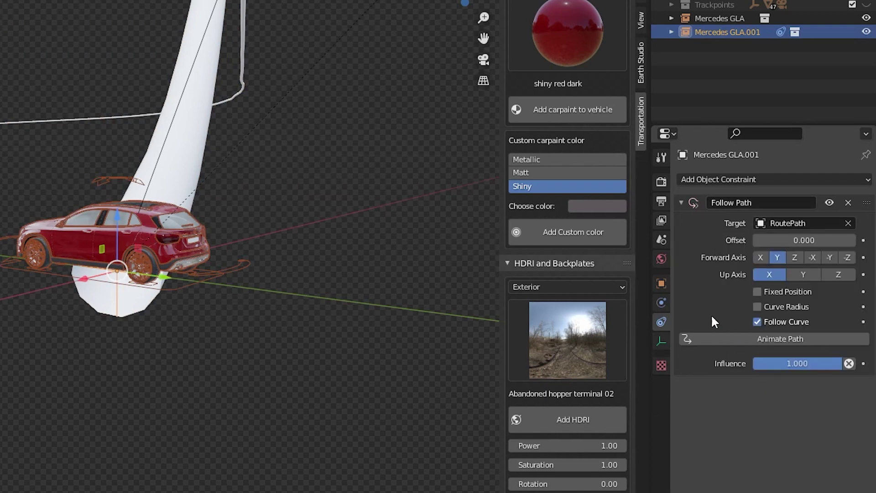
Select the RoutePath curve, expand its Path Animation settings and test how Evaluation Time moves the car.
click(197, 151)
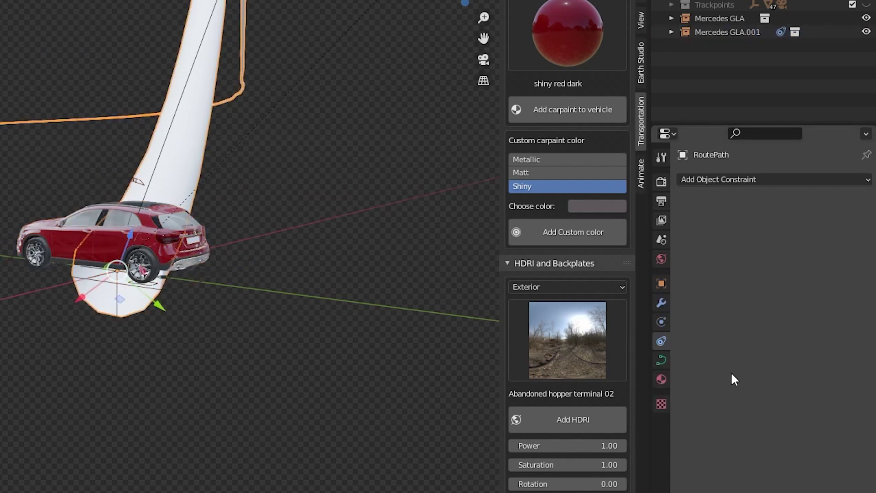
click(661, 360)
scroll(744, 410, down, 8)
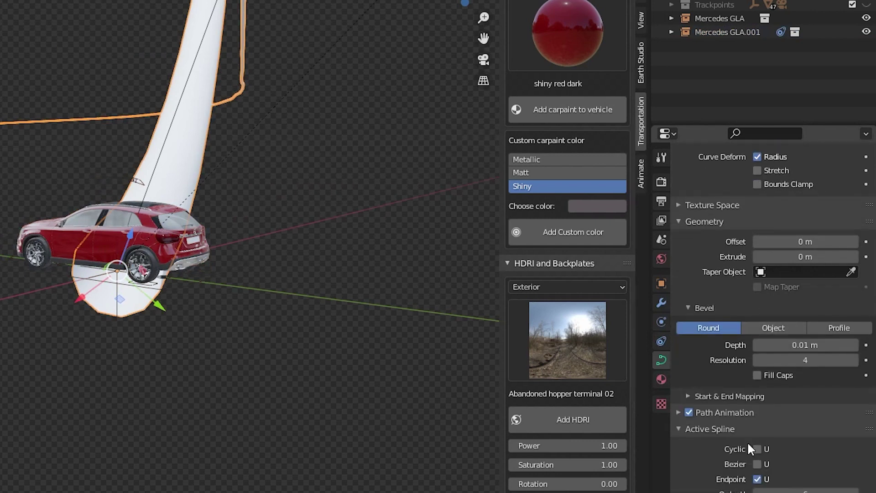
click(679, 412)
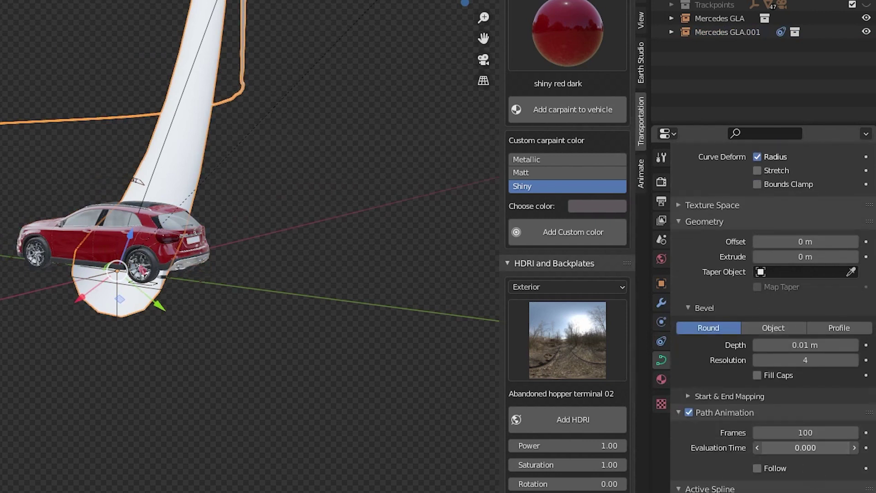
mouse_move(806, 448)
mouse_down()
mouse_move(817, 448)
mouse_move(804, 448)
mouse_up()
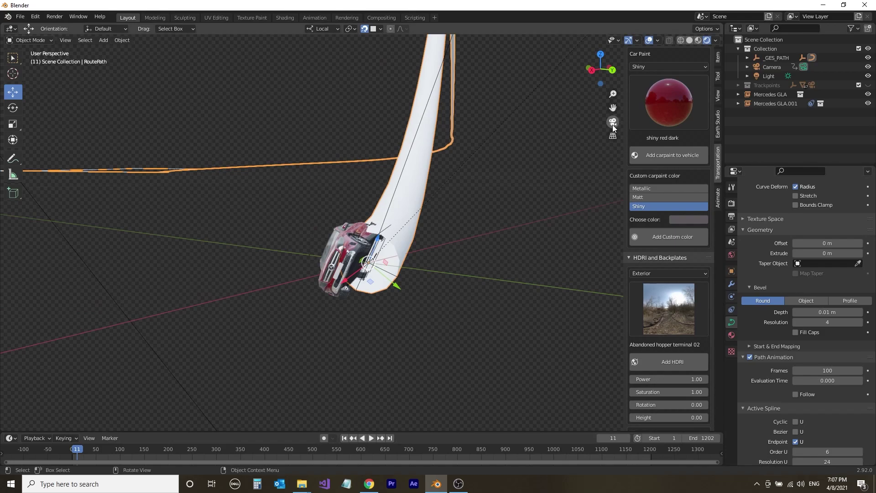
In camera view at frame 837, set the RoutePath's evaluation time to 83.5 and its bevel depth to 0 m.
click(484, 61)
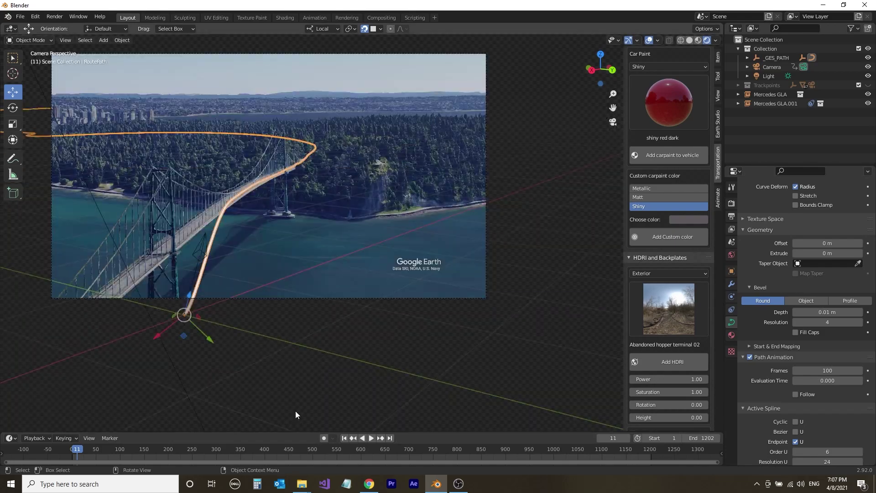
drag(80, 450, 476, 450)
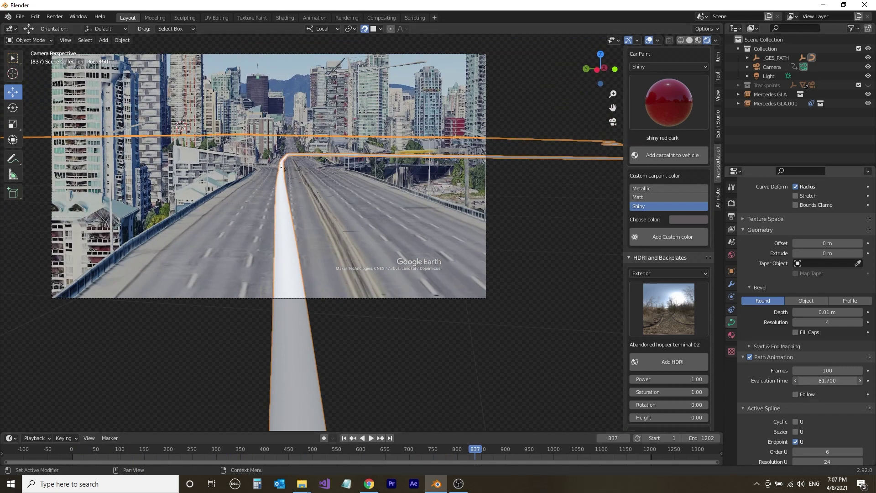
click(796, 381)
click(795, 380)
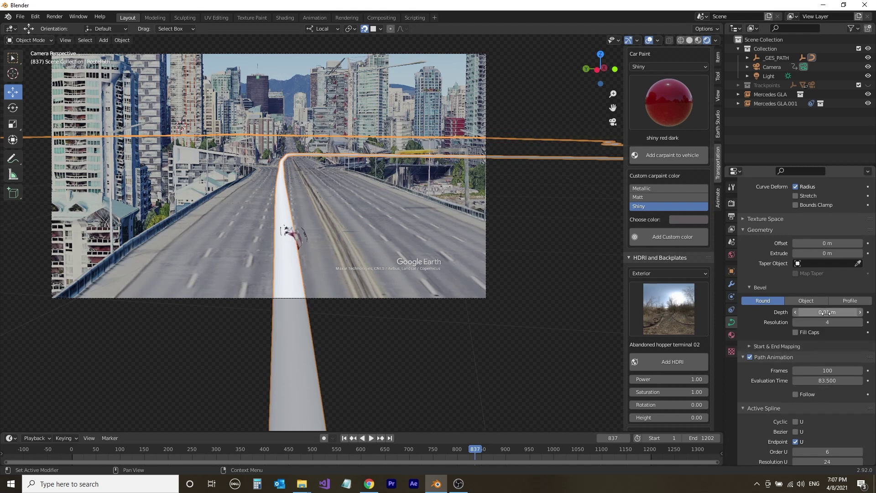
key(Return)
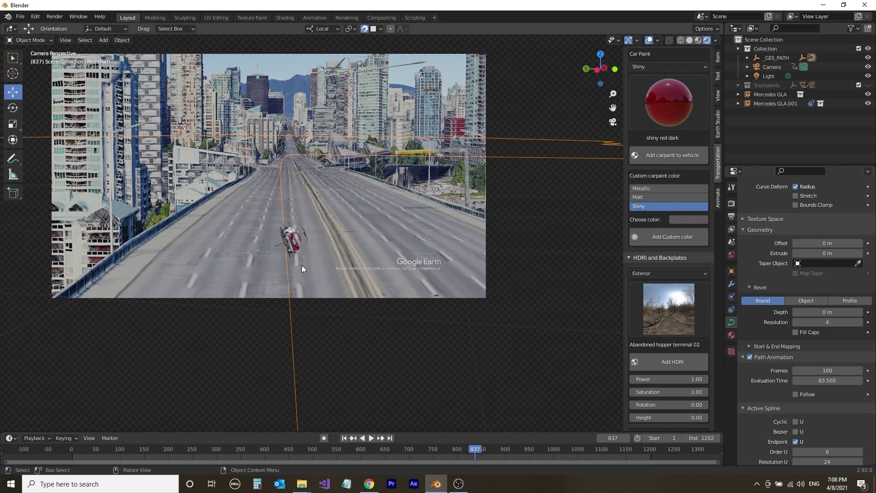
Select the duplicated car on the bridge road and rotate it upright so that it faces along the lane.
scroll(302, 269, up, 3)
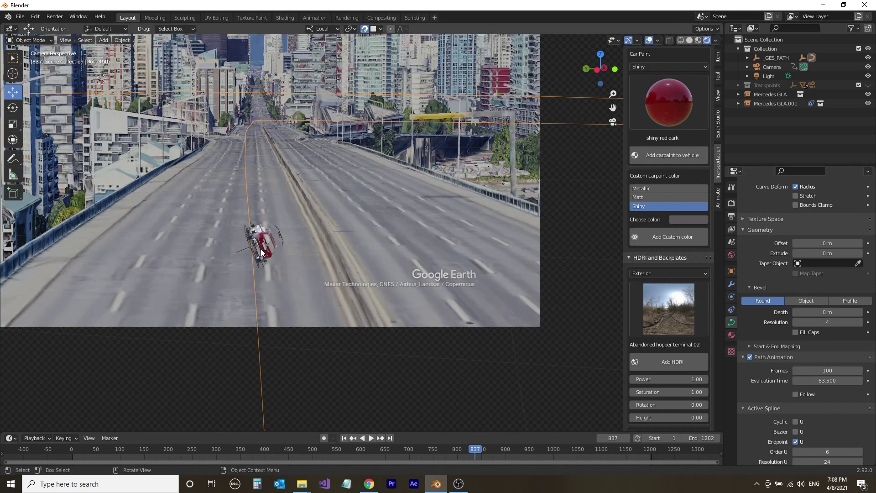
click(261, 251)
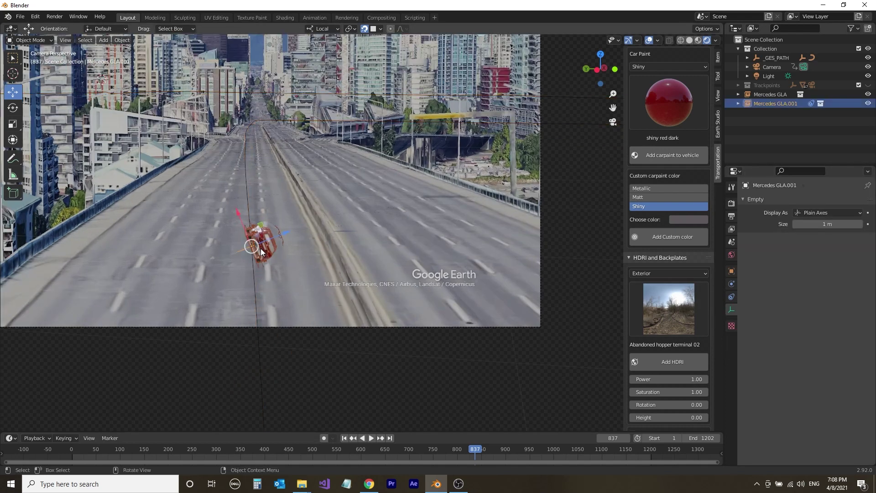
click(13, 109)
drag(228, 226, 164, 294)
drag(268, 251, 146, 233)
mouse_move(268, 249)
mouse_down()
mouse_move(261, 252)
mouse_move(273, 260)
mouse_up()
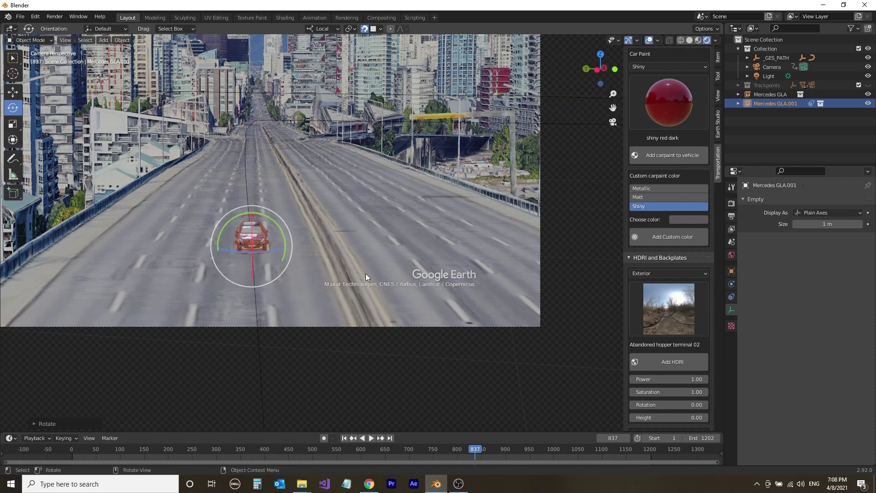
Fine-tune the duplicated car's orientation along the path with a small trackball rotation, then return to the camera view.
middle_drag(360, 276, 387, 292)
key(KP_Decimal)
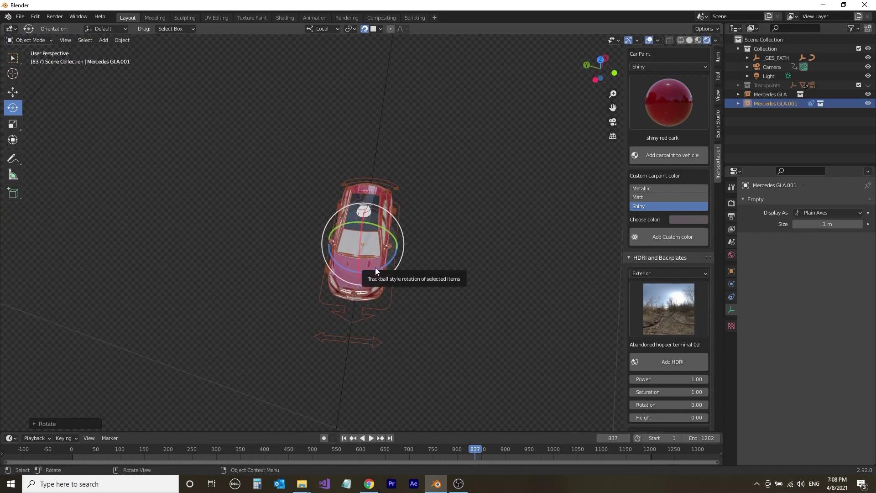
drag(376, 267, 378, 274)
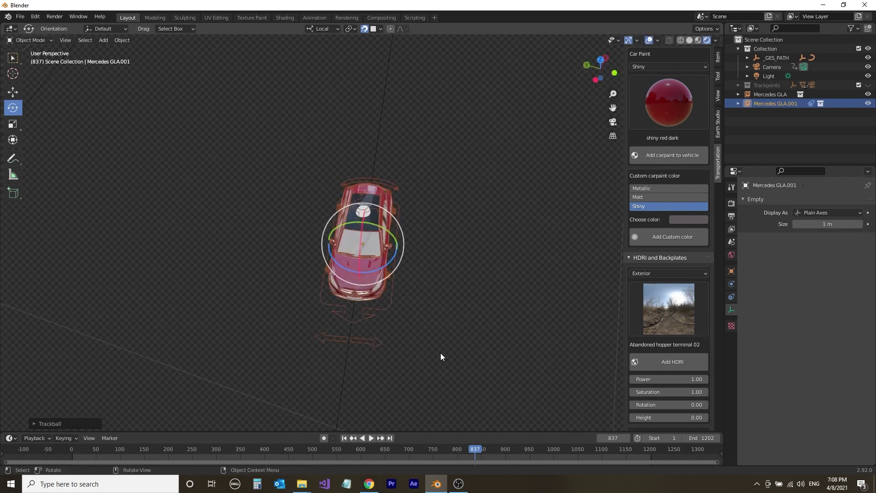
middle_drag(439, 353, 457, 243)
key(KP_0)
Select the RoutePath and try moving the car into the shot by evaluation time, ending with 9.8 at frame 178.
click(247, 160)
middle_drag(812, 449, 821, 267)
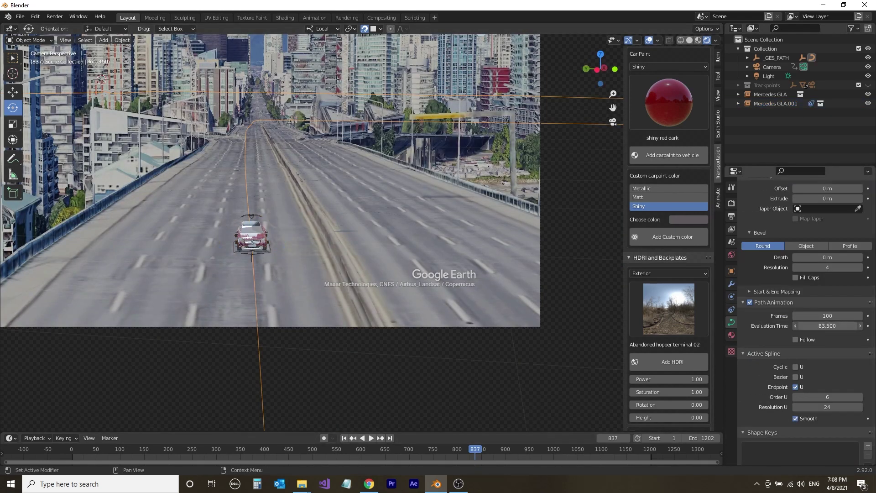
drag(828, 326, 849, 326)
drag(475, 449, 210, 449)
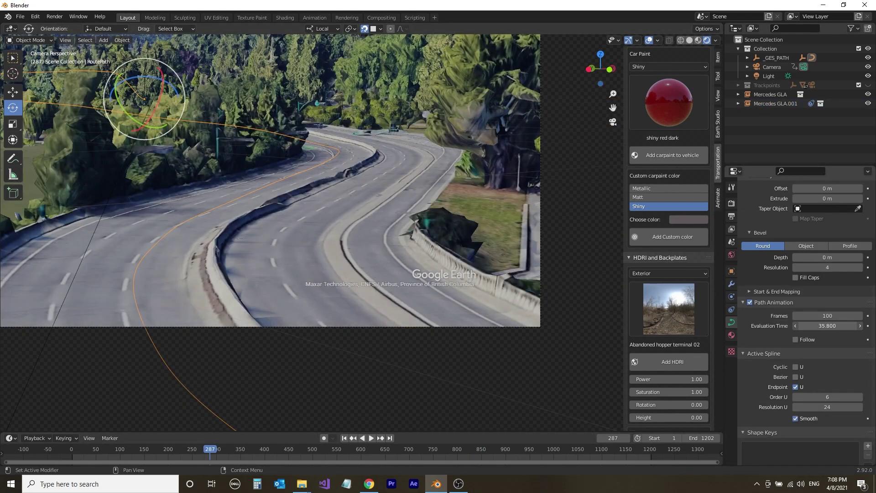
mouse_move(830, 327)
mouse_down()
mouse_move(839, 327)
mouse_move(830, 327)
mouse_up()
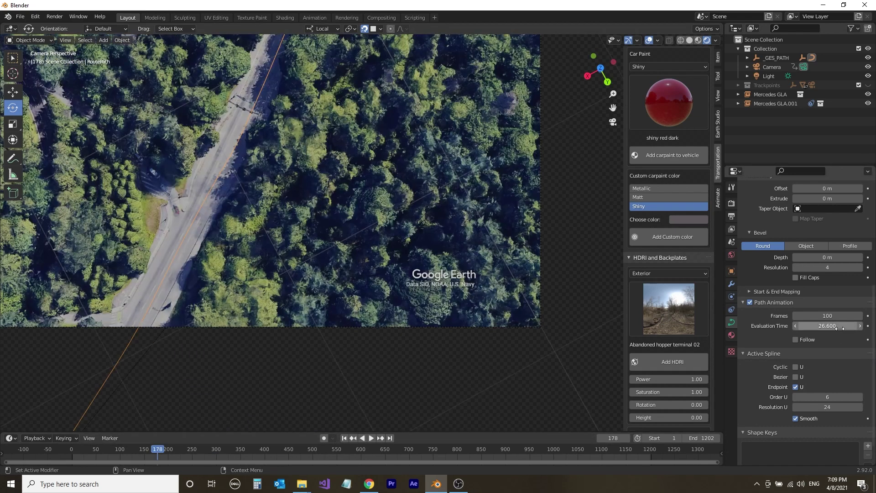
drag(829, 327, 826, 327)
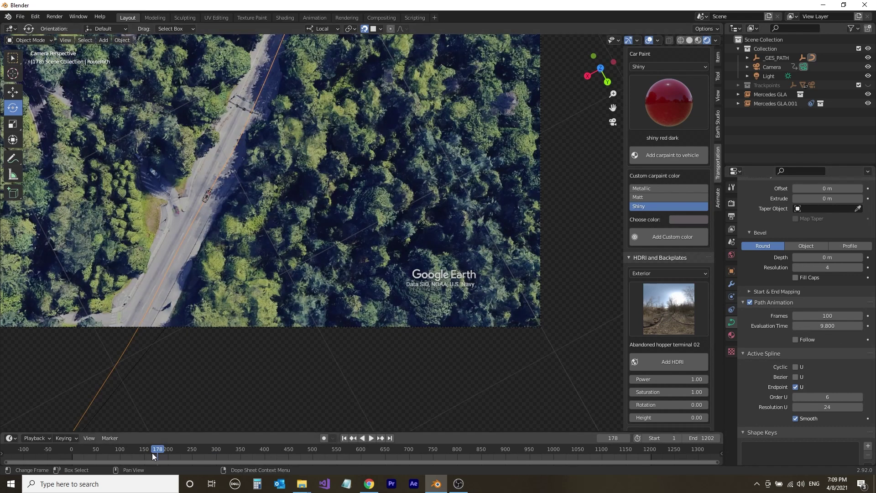
Keyframe the RoutePath's evaluation time at 6.1 on frame 0 and add a second evaluation time keyframe at frame 152.
drag(153, 455, 71, 456)
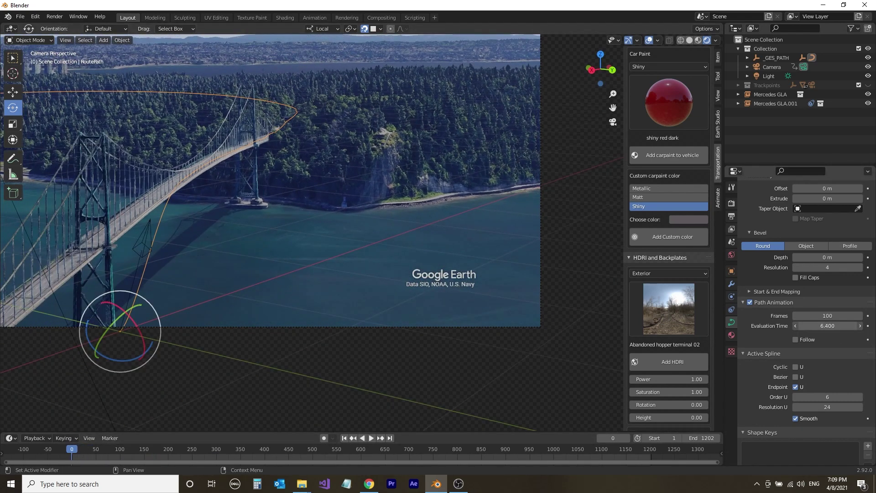
drag(827, 326, 825, 326)
key(i)
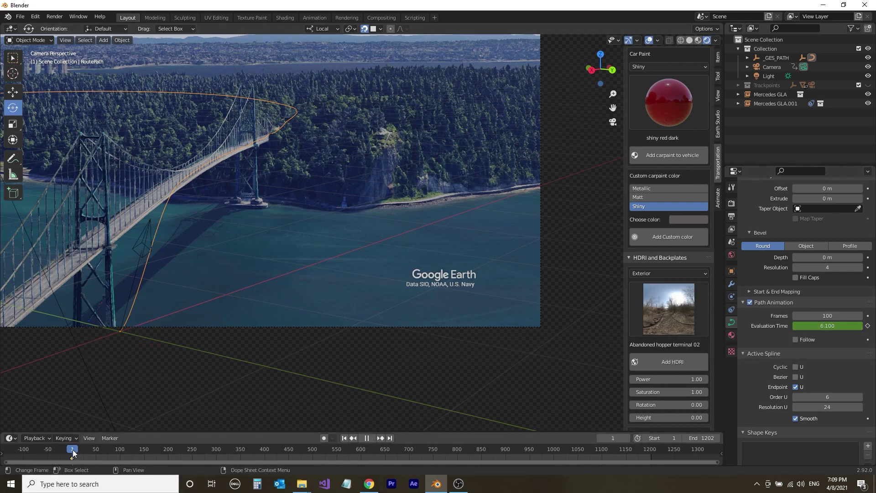
drag(73, 453, 147, 476)
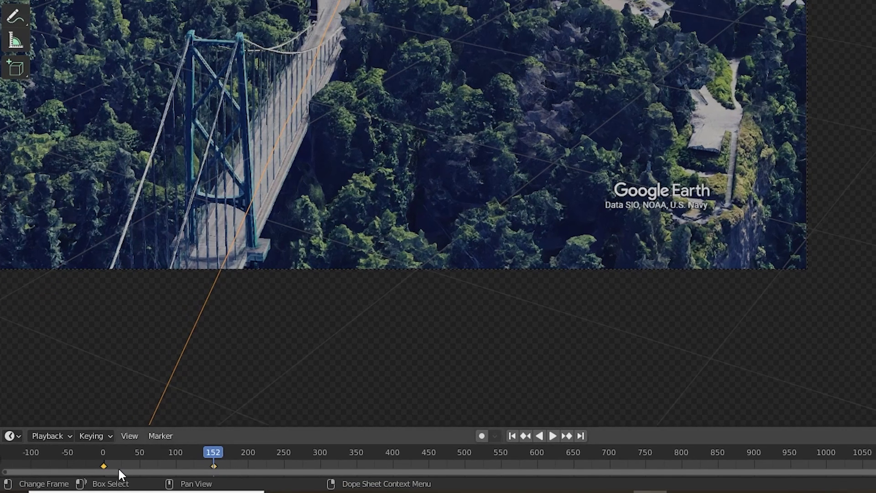
Set the interpolation mode of the evaluation time keyframes at frames 0 and 152 to Linear.
right_click(105, 465)
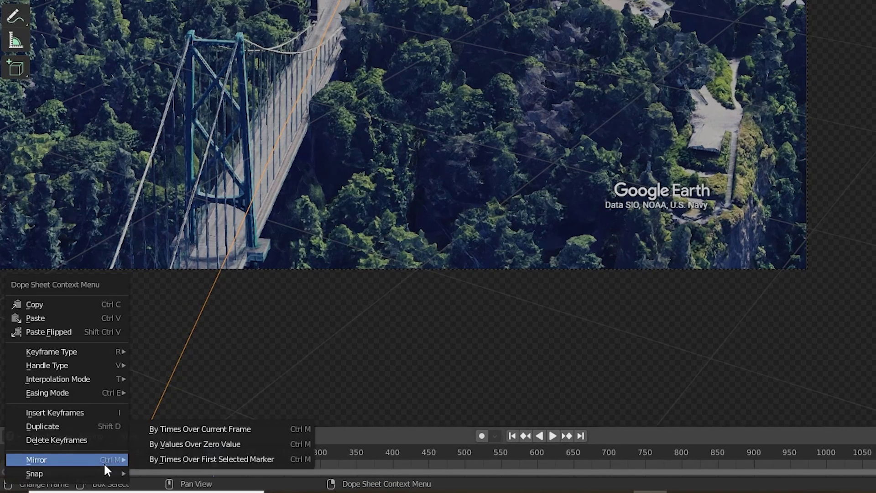
mouse_move(89, 378)
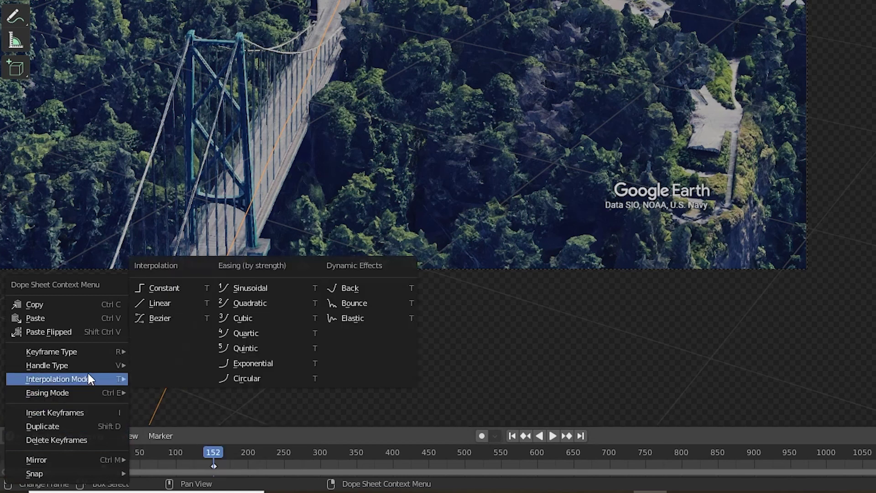
click(160, 303)
click(213, 466)
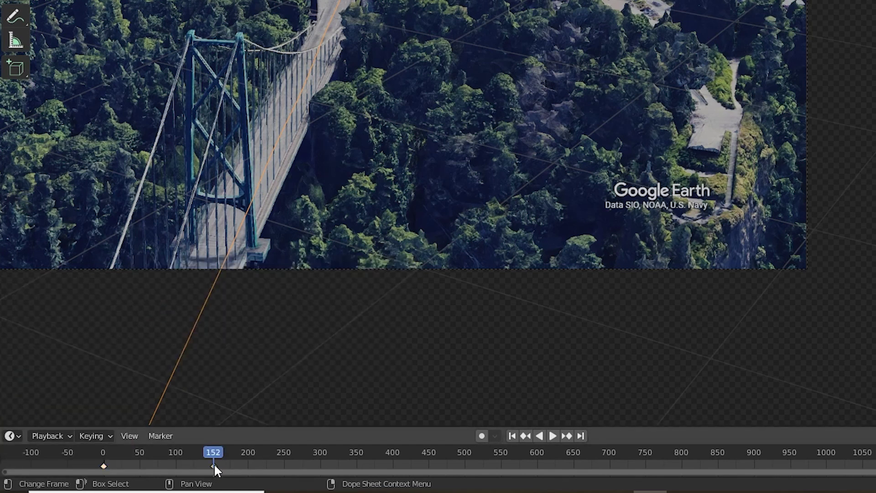
right_click(214, 465)
mouse_move(187, 379)
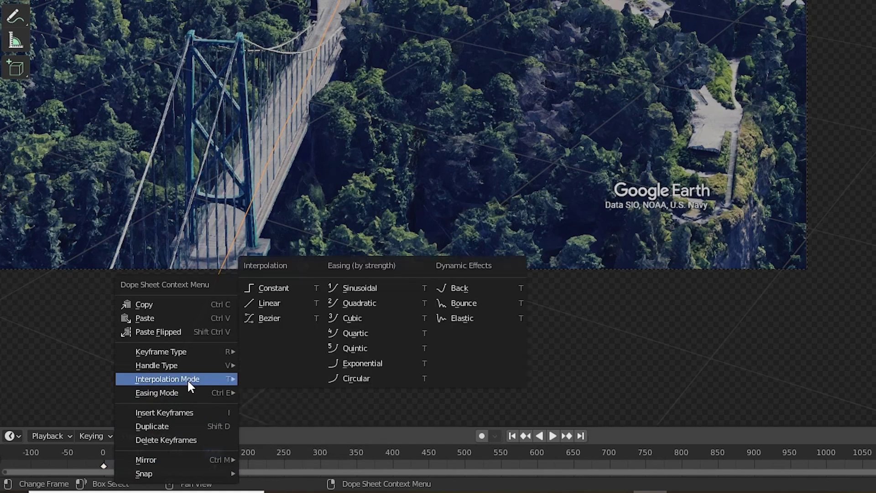
click(275, 305)
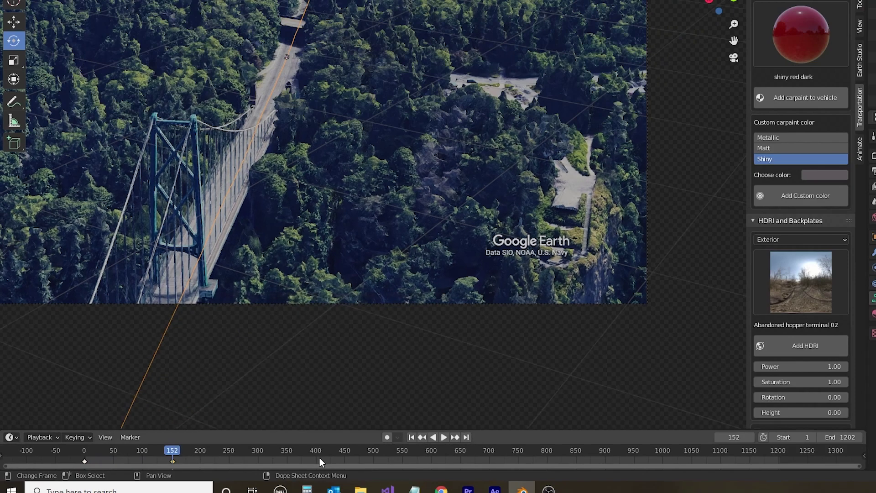
Set the RoutePath's evaluation time to 9.5 on frame 153 and keyframe it.
key(Right)
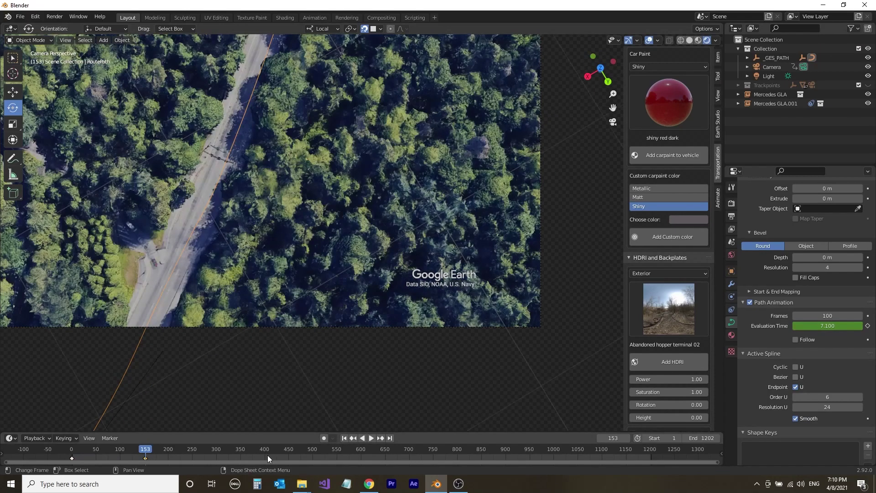
drag(831, 326, 835, 327)
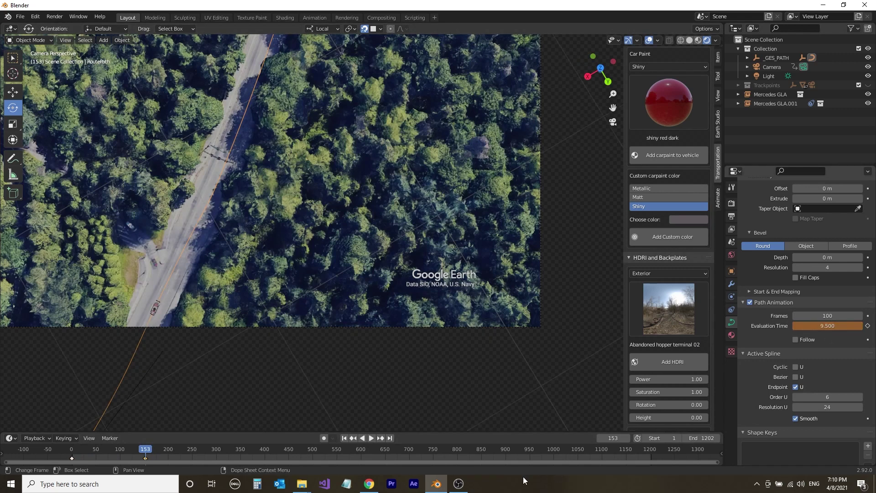
mouse_move(146, 449)
mouse_down()
mouse_move(187, 447)
mouse_move(146, 455)
mouse_up()
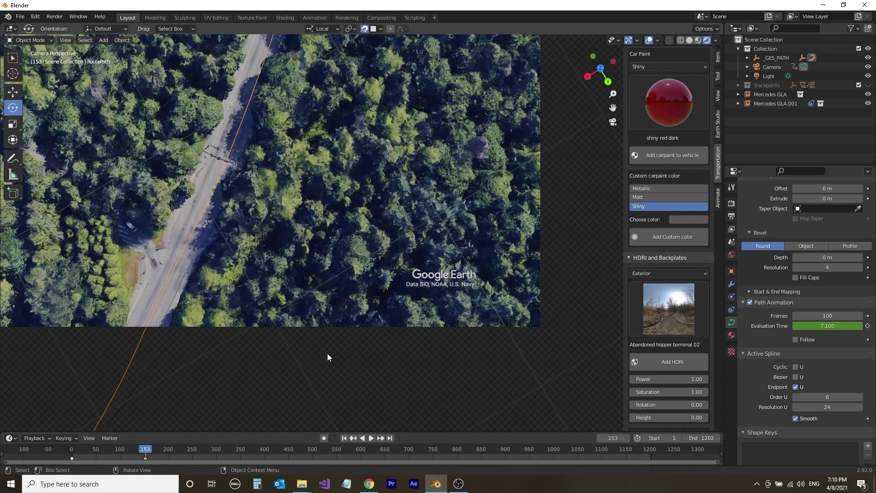
click(824, 326)
text(2.5)
key(Return)
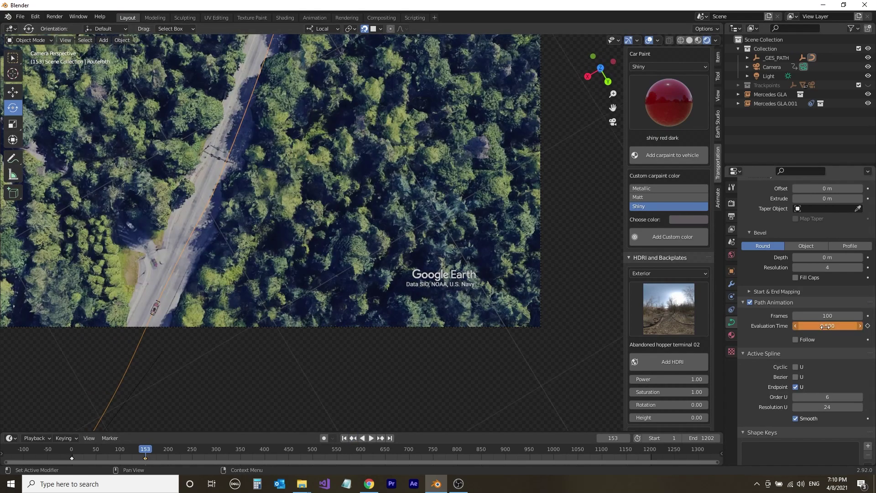
key(i)
Keyframe the RoutePath's evaluation time at 10 on frame 246 and revise the frame 153 keyframe to 9.2.
drag(146, 451, 187, 454)
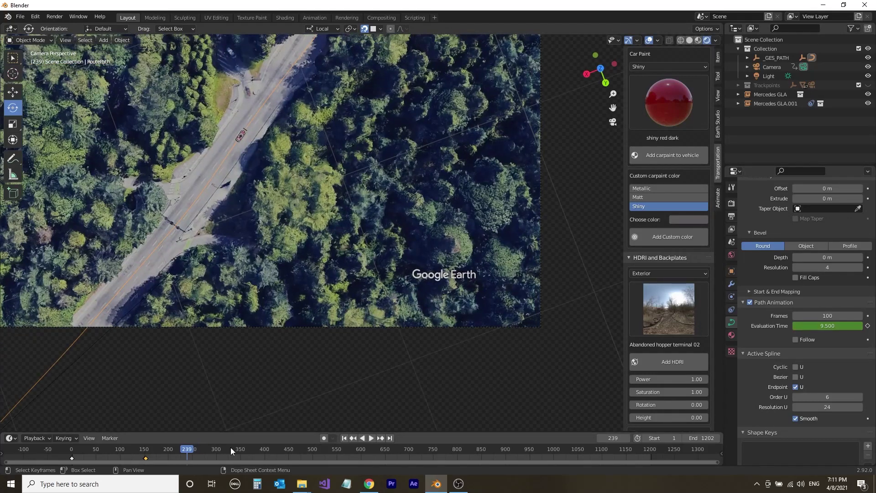
key(Right)
key(Right)
key(Right)
key(Right)
key(Right)
key(Right)
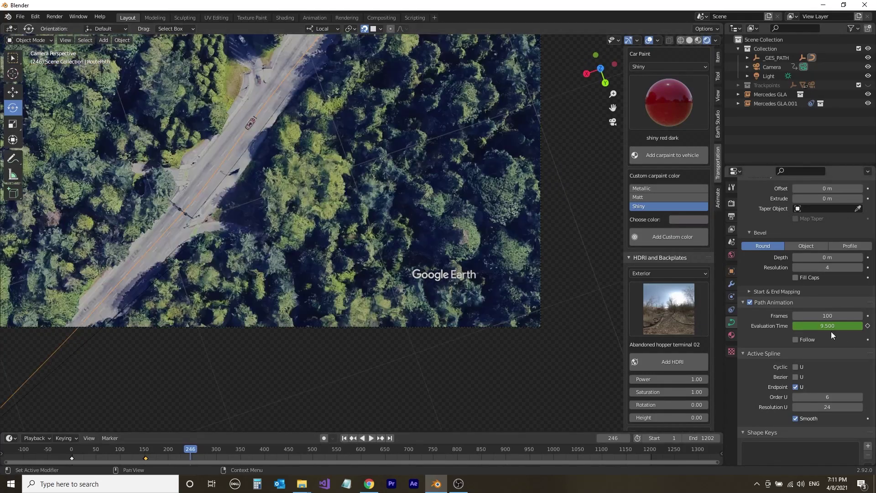
mouse_move(827, 325)
mouse_down()
mouse_move(838, 325)
mouse_move(816, 327)
mouse_move(824, 326)
mouse_up()
key(i)
key(Down)
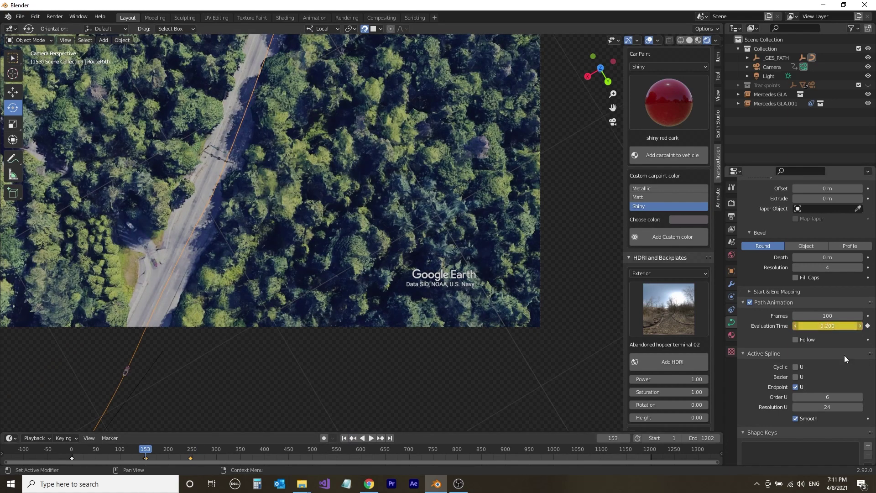
Preview the car's drive to frame 251 and keyframe a further evaluation time of 37.6 along the route.
key(space)
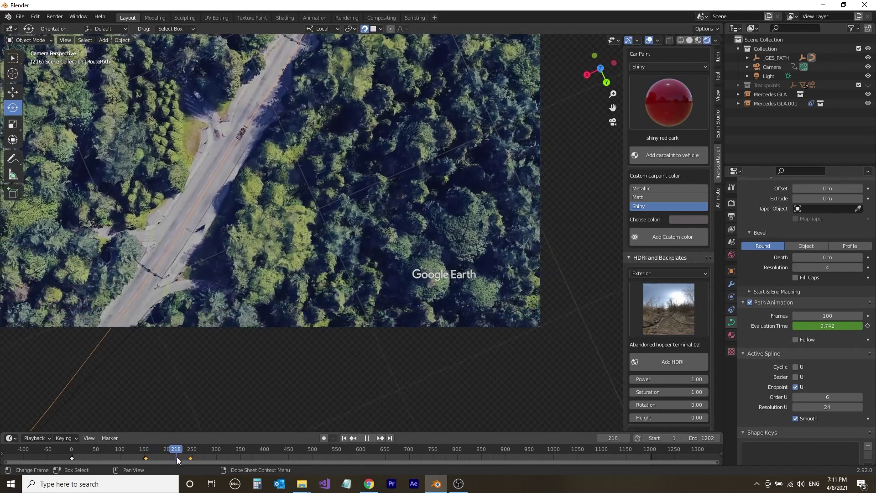
key(space)
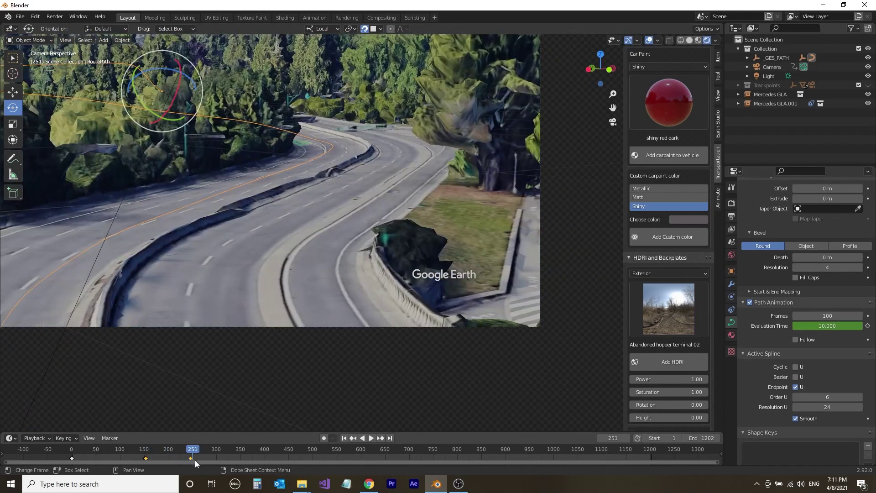
key(Down)
drag(827, 326, 844, 326)
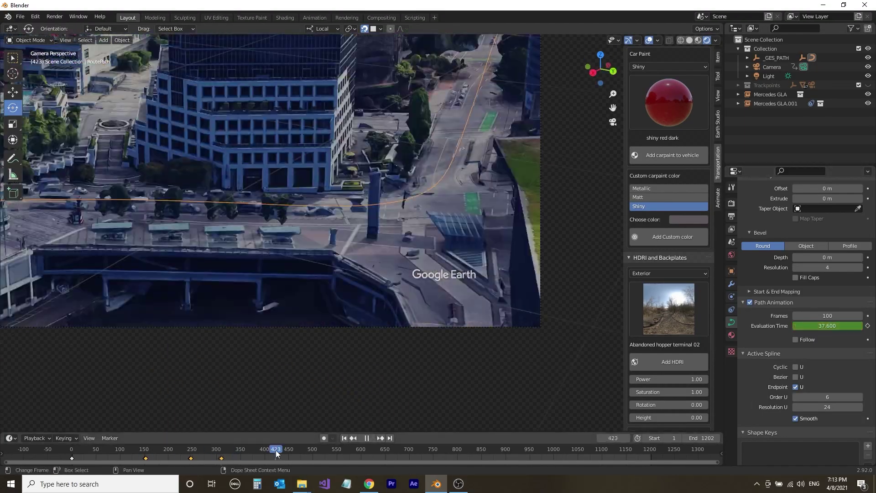
Move a RoutePath control point to align the path with the street, and scrub through the car's drive to frame 764.
key(Tab)
key(g)
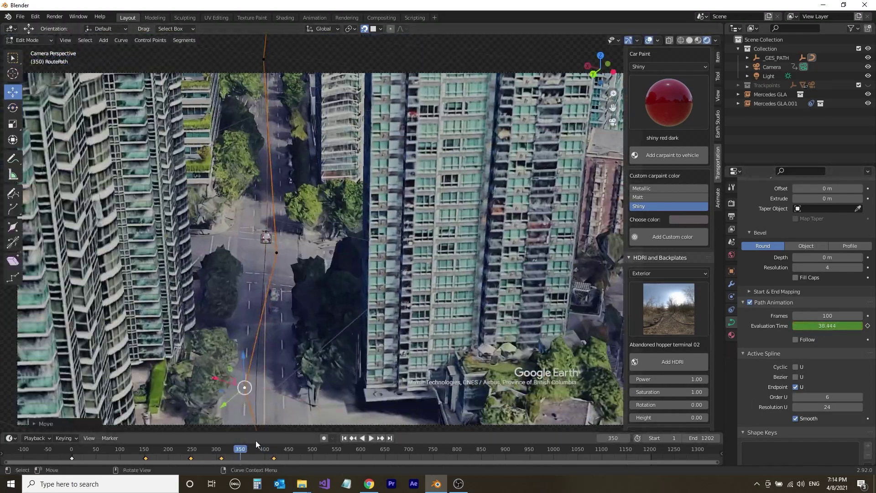
drag(256, 440, 323, 454)
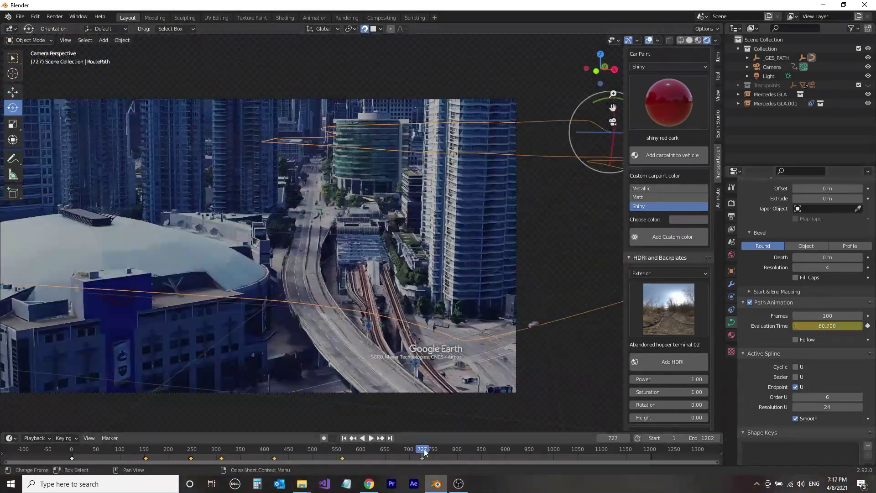
drag(418, 457, 378, 447)
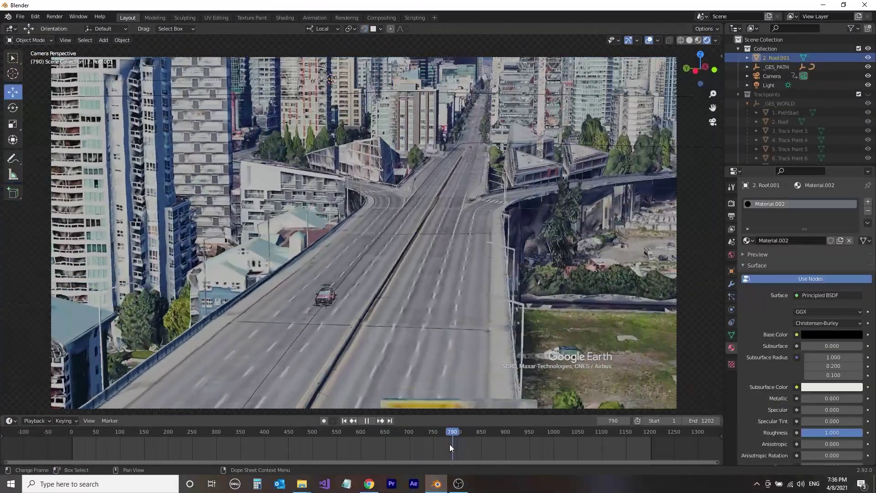
drag(450, 445, 440, 445)
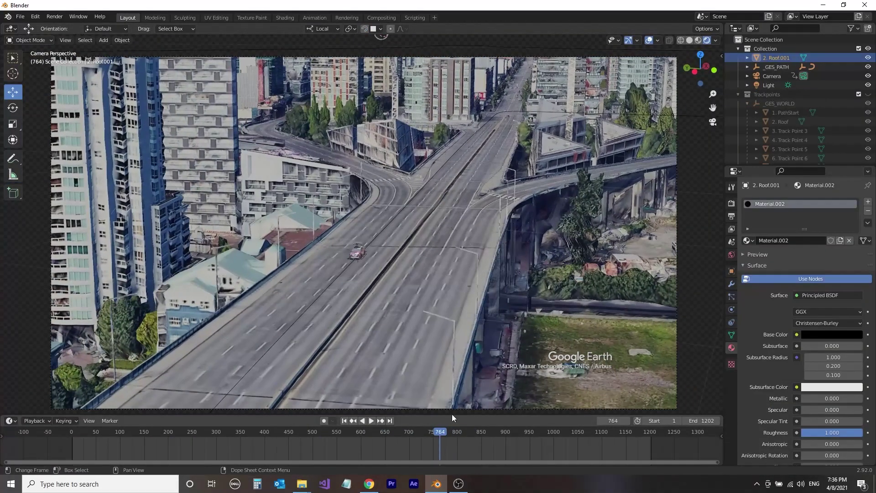
Save the project as CARCOM.blend in the D:\Project\Earth\Commercial folder.
key(ctrl+s)
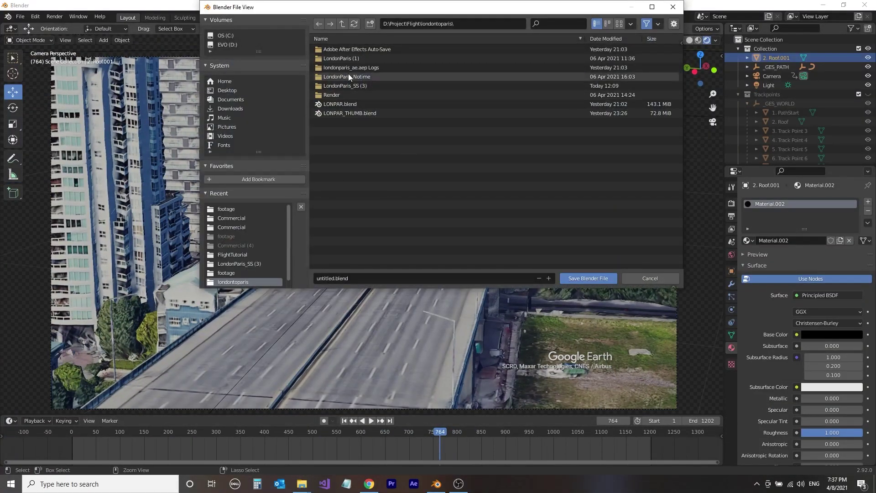
click(232, 218)
click(343, 27)
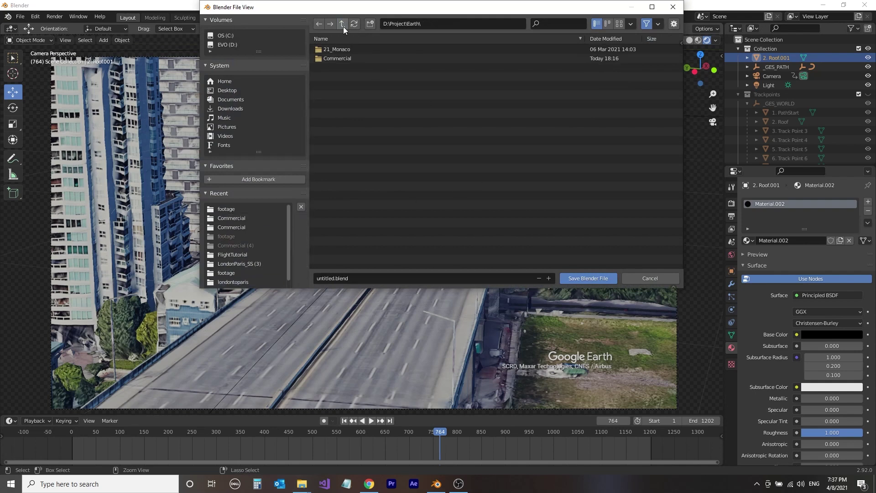
click(339, 59)
click(360, 280)
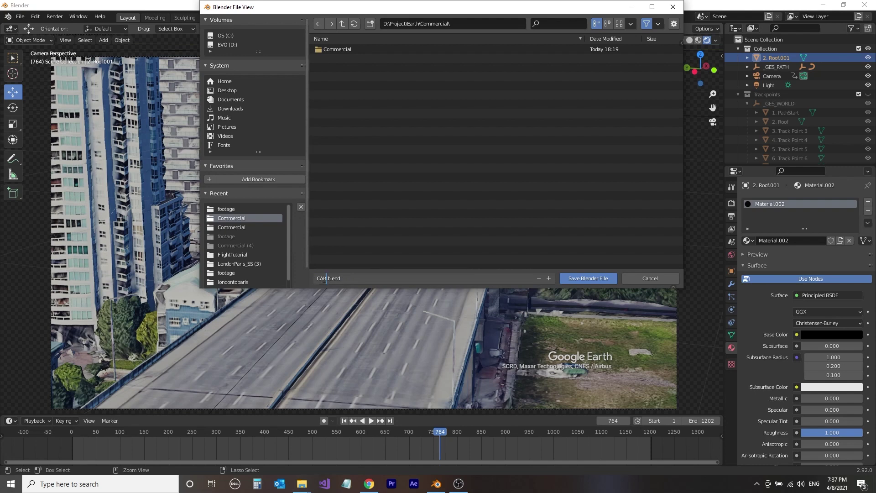
text(CARCOM)
key(Return)
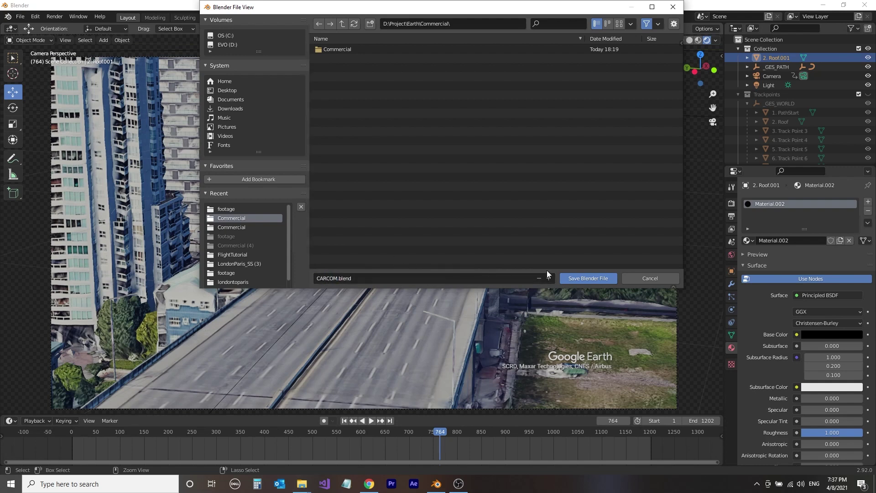
click(601, 281)
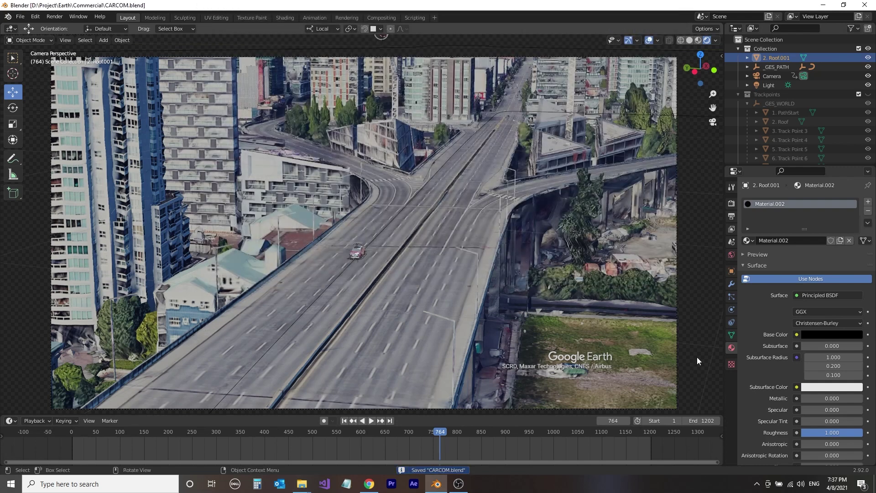
Enable Screen Space Reflections for the Eevee render and render a test image of frame 764.
click(347, 18)
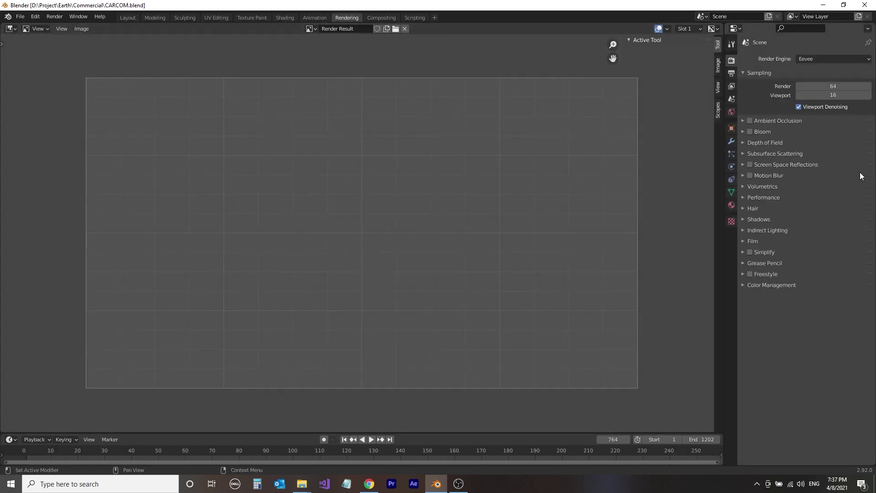
click(751, 121)
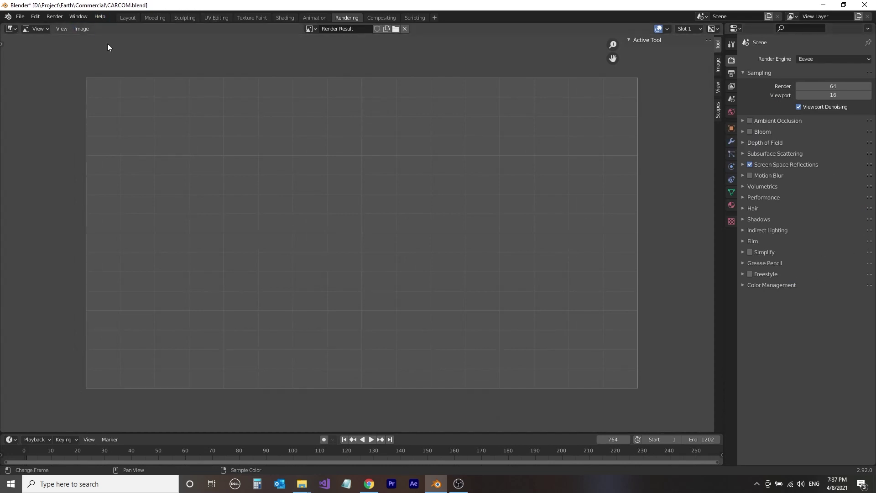
click(49, 18)
click(68, 35)
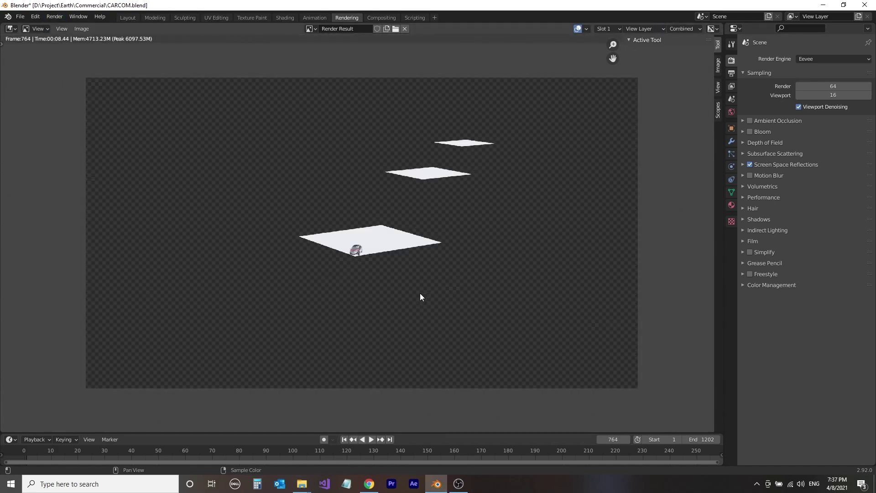
Exclude the Trackpoints collection from the view layer and render a test image of frame 203.
click(128, 18)
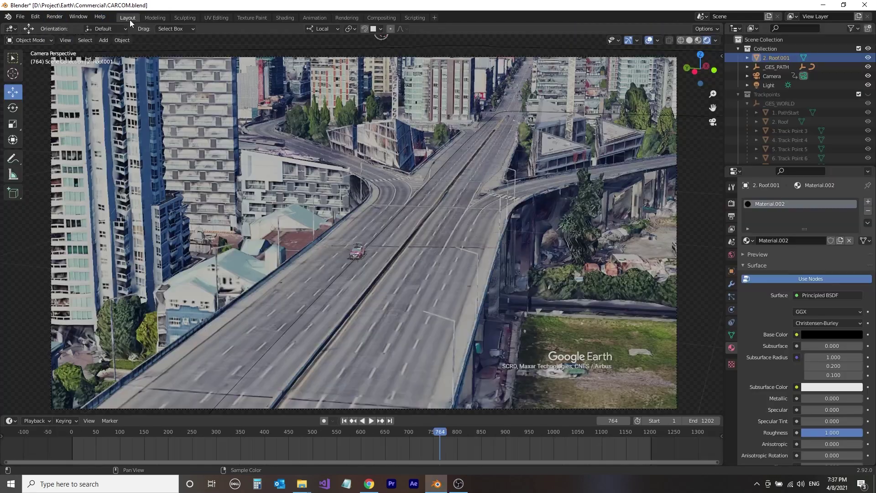
click(858, 94)
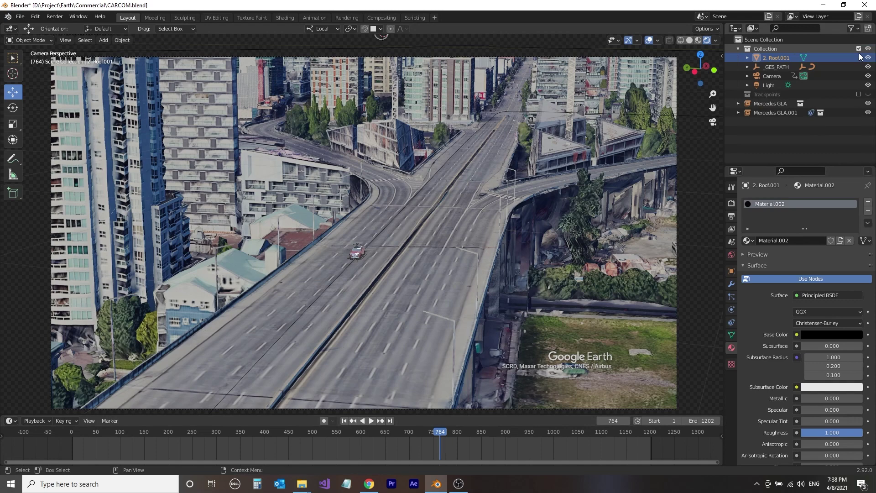
click(782, 111)
click(773, 103)
click(861, 38)
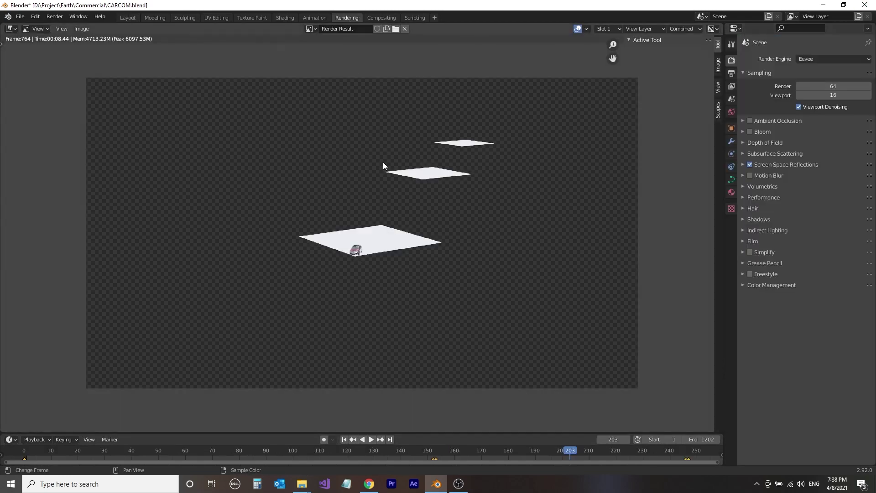
click(55, 17)
click(64, 26)
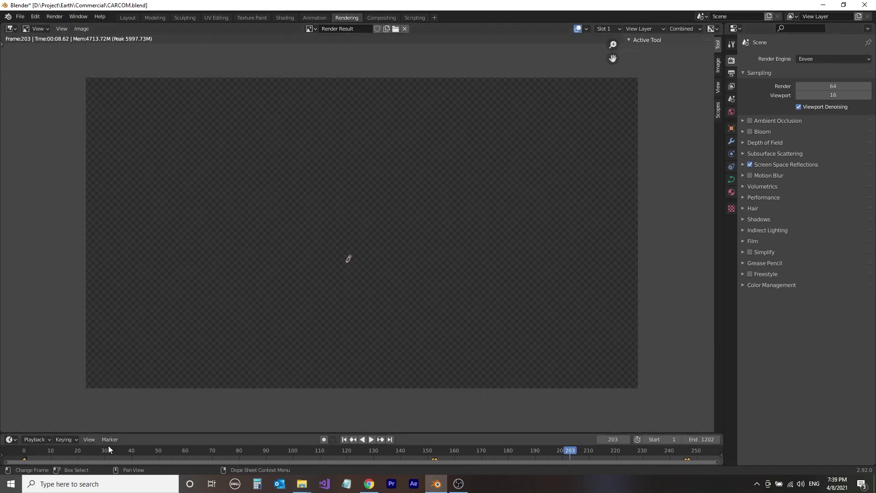
Create a RENDER folder inside Commercial and set it as the render output location with the file name ren.
scroll(109, 446, down, 5)
click(731, 74)
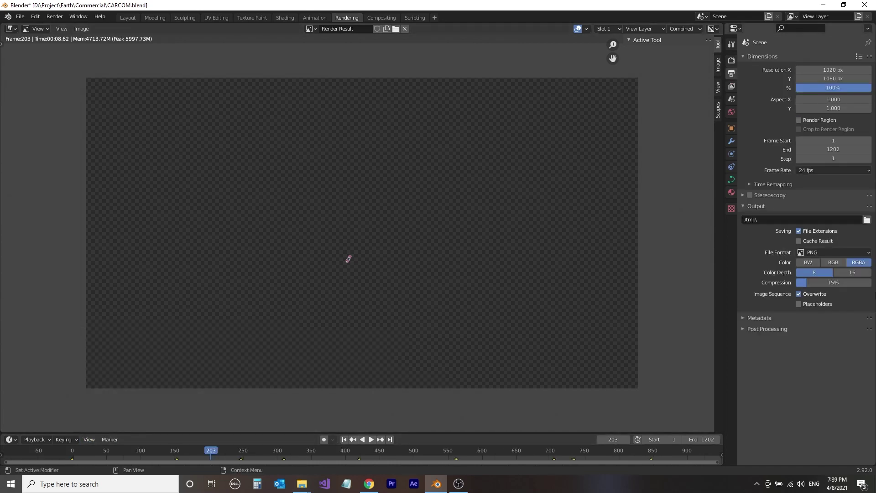
click(866, 220)
click(245, 208)
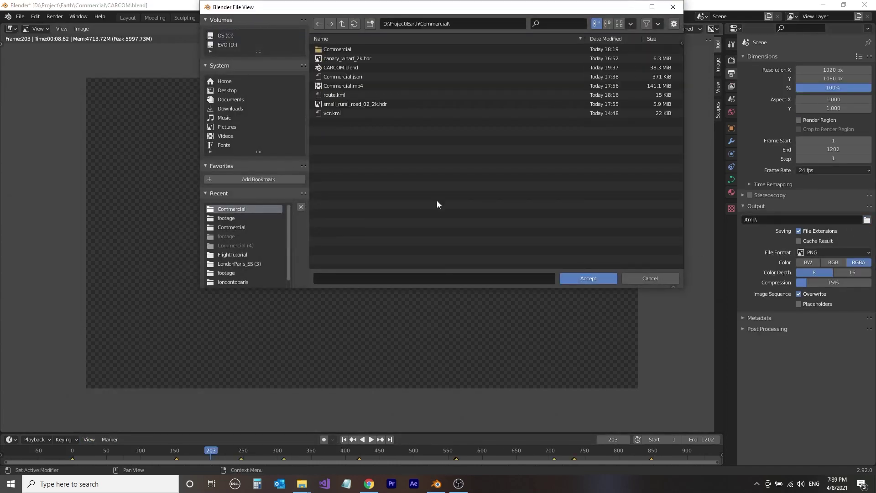
click(370, 23)
text(RE)
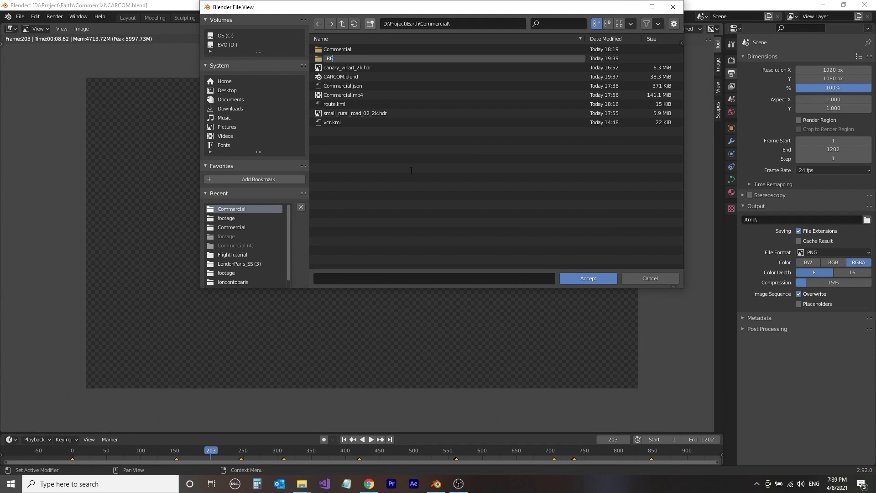
text(NDER)
key(Return)
double_click(387, 58)
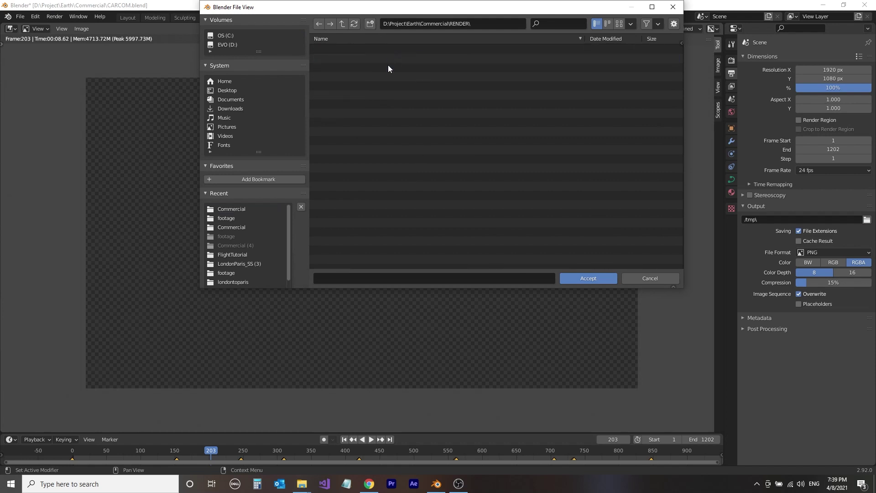
click(422, 274)
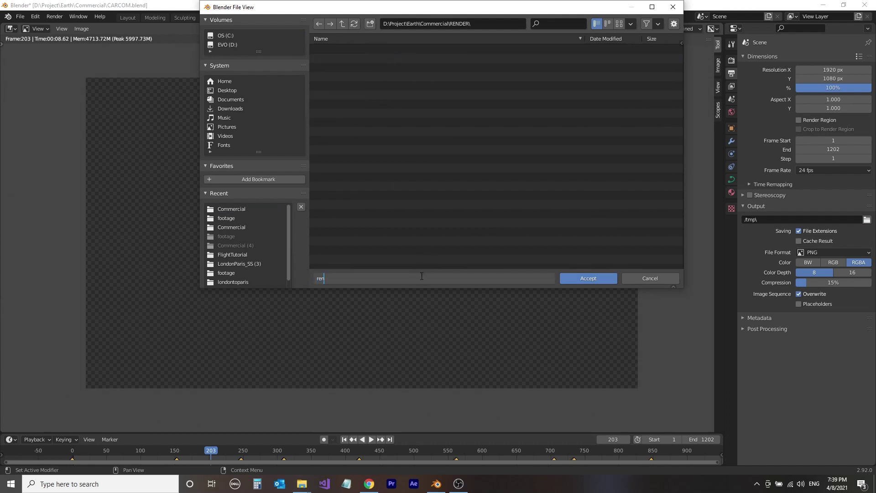
click(590, 277)
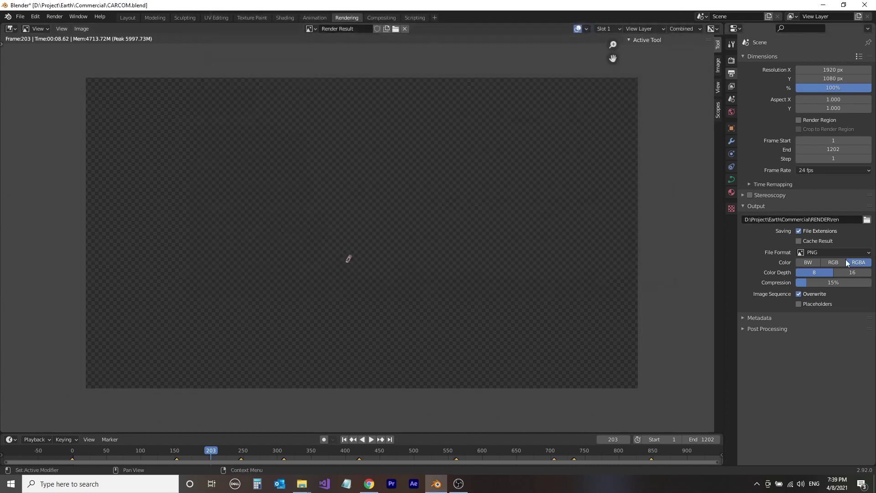